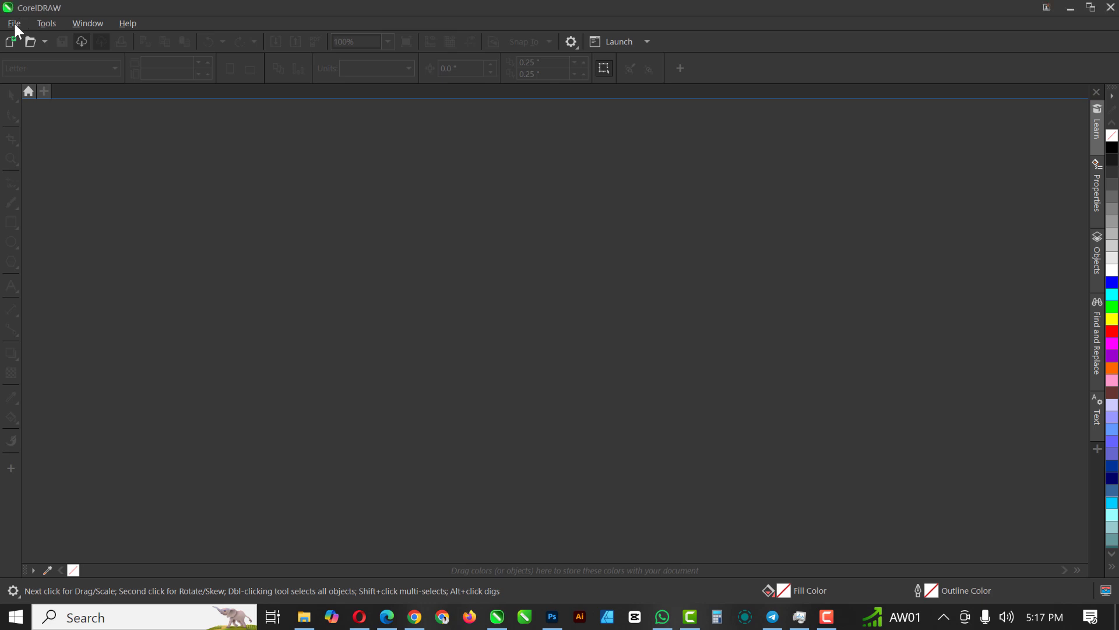
Create a new 5 × 5 inch RGB document at 300 dpi, named HOLIDAY SPECIALS
click(14, 22)
click(39, 39)
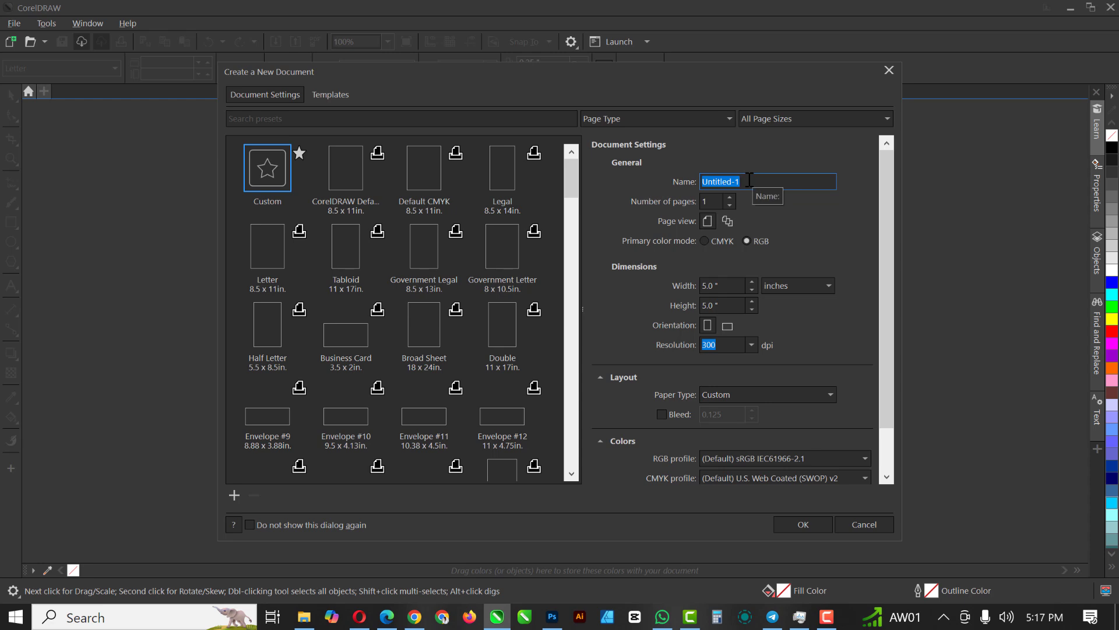
text(HOLIDAY SPECIALS)
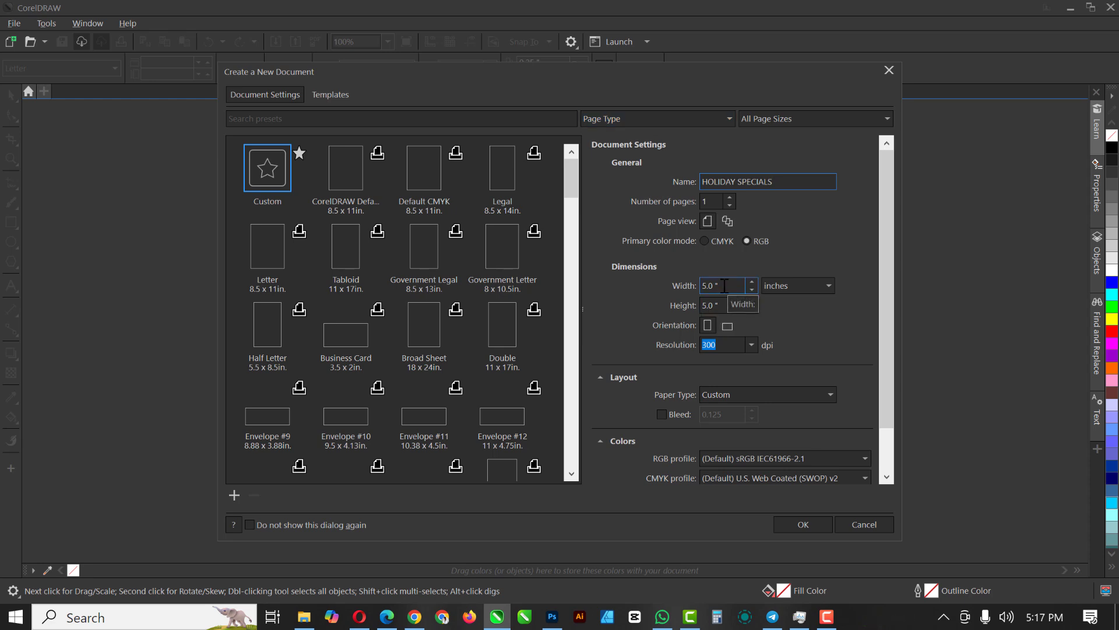
click(734, 344)
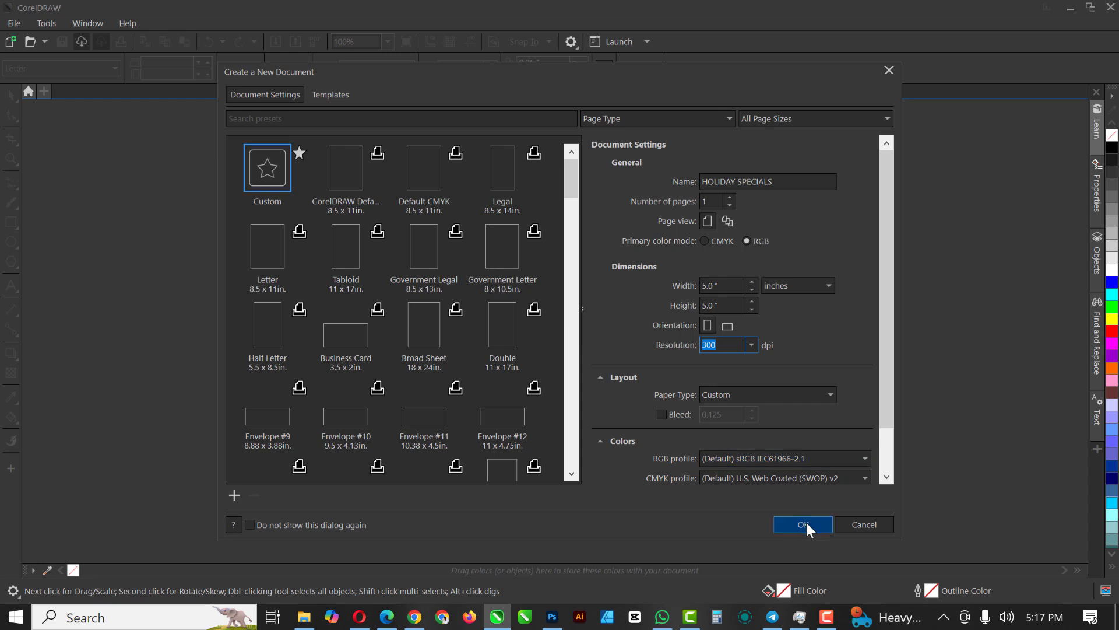
scroll(779, 372, down, 1)
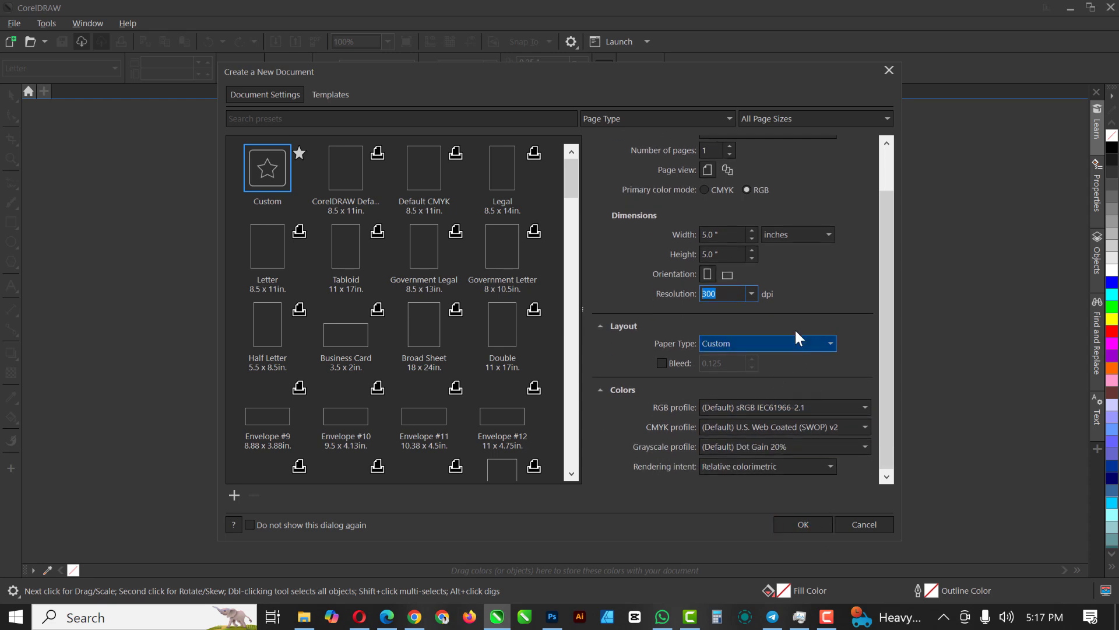
scroll(793, 323, up, 1)
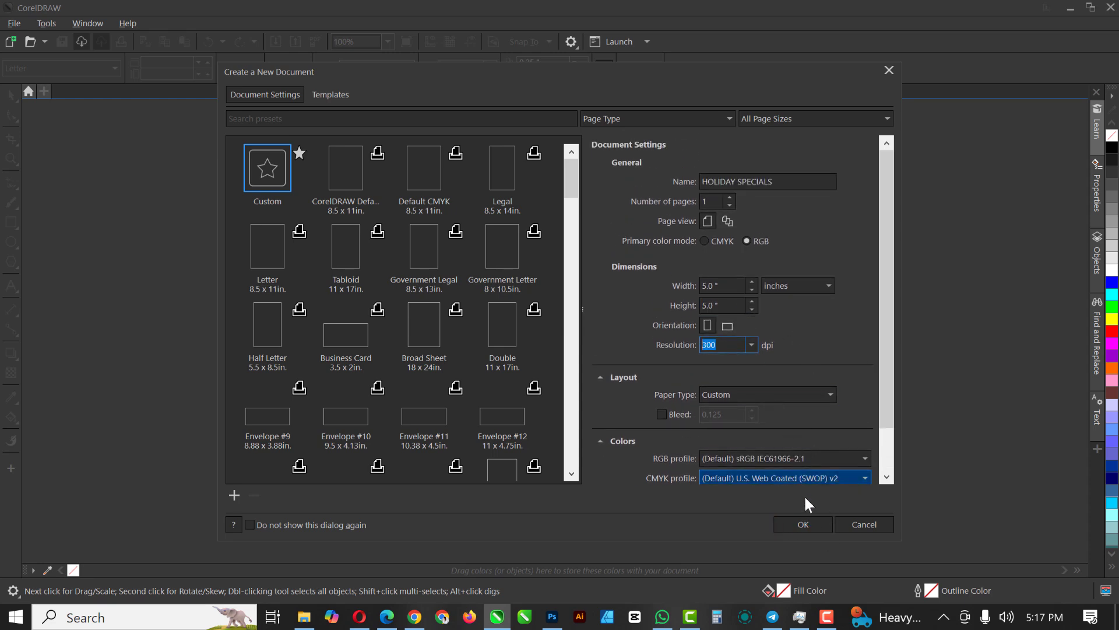
click(807, 523)
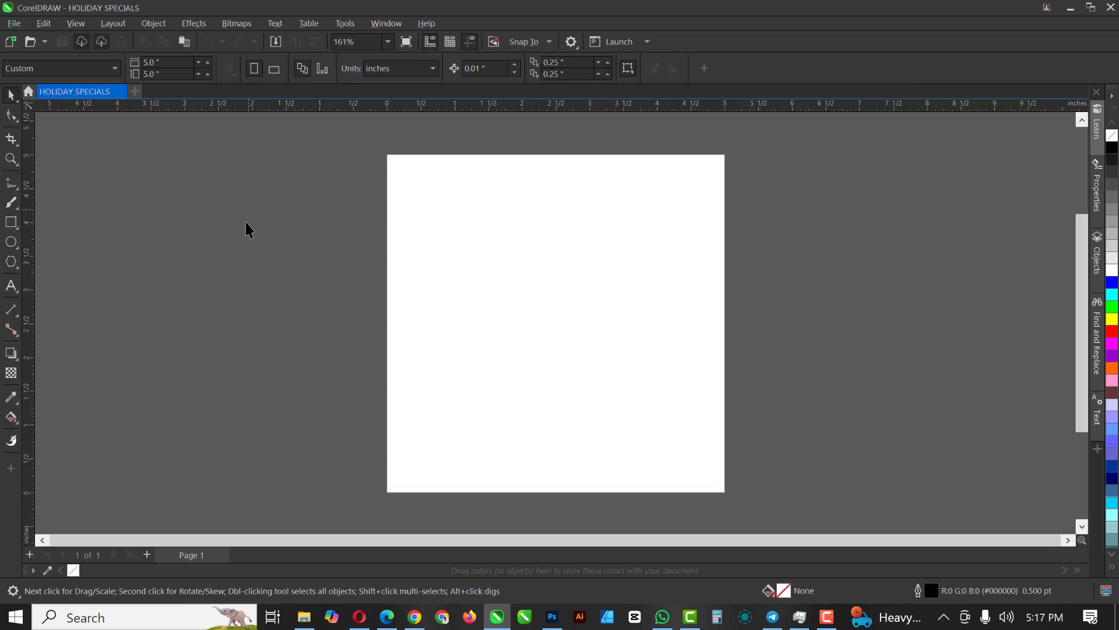
Add a rectangle matching the page frame and fill it with white
double_click(7, 222)
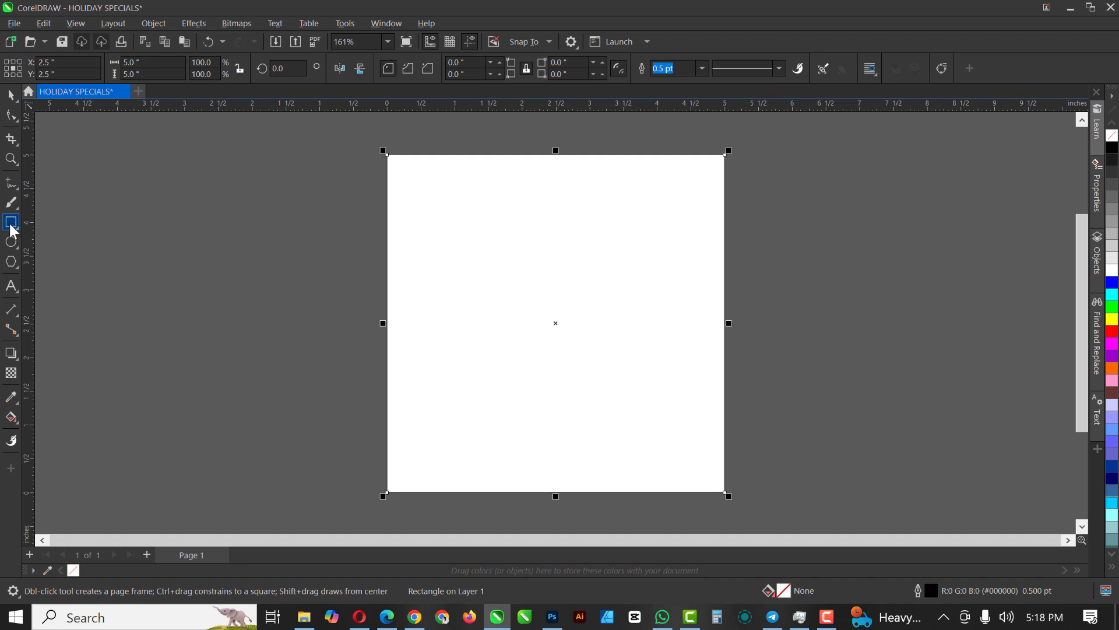
key(F4)
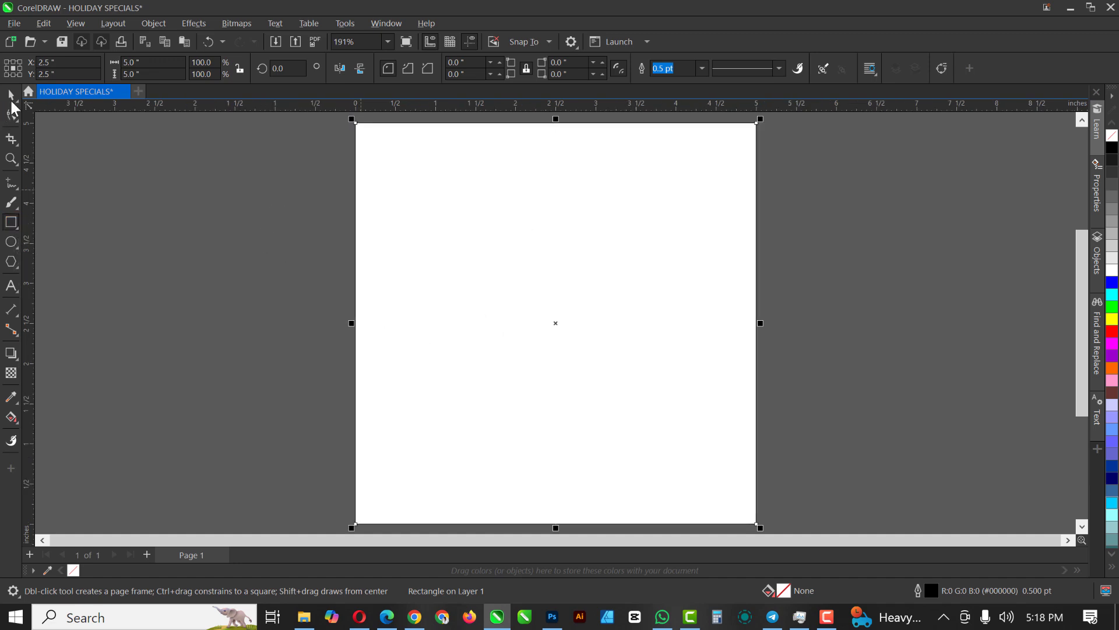
click(523, 250)
click(550, 251)
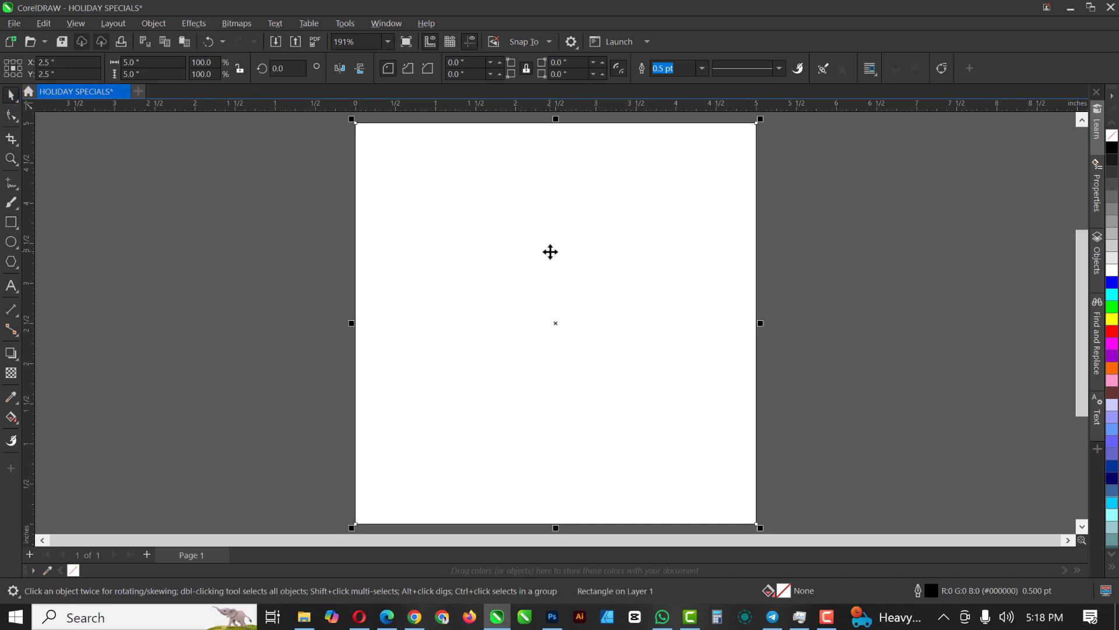
click(548, 256)
drag(564, 254, 745, 255)
key(ctrl+z)
click(1113, 270)
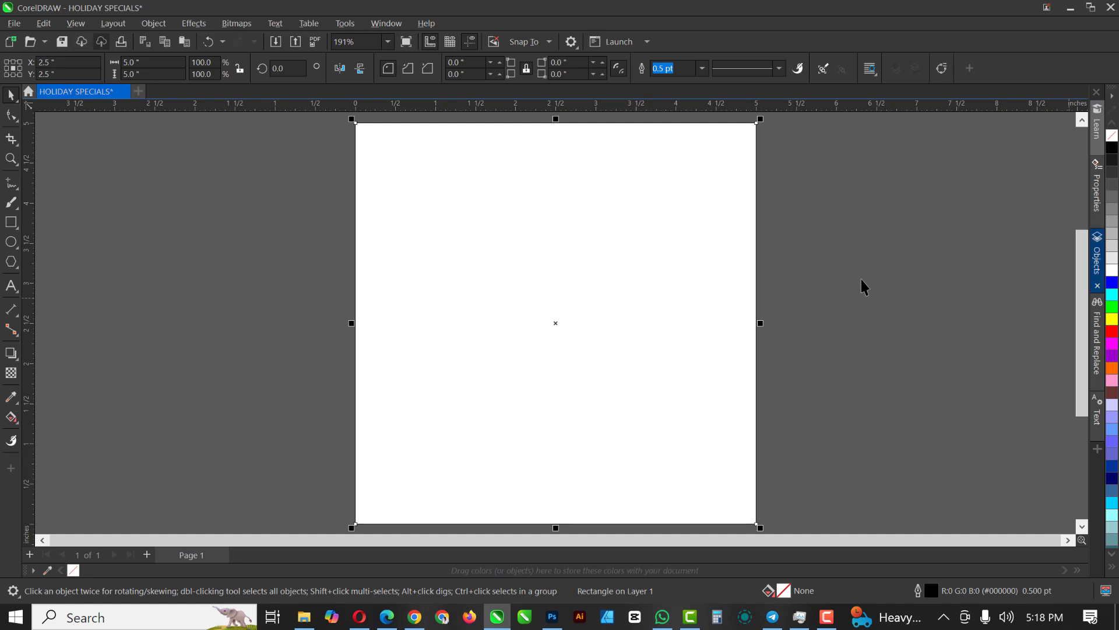
Remove the outline from the page-sized white rectangle by setting its outline width to None
drag(657, 249, 775, 253)
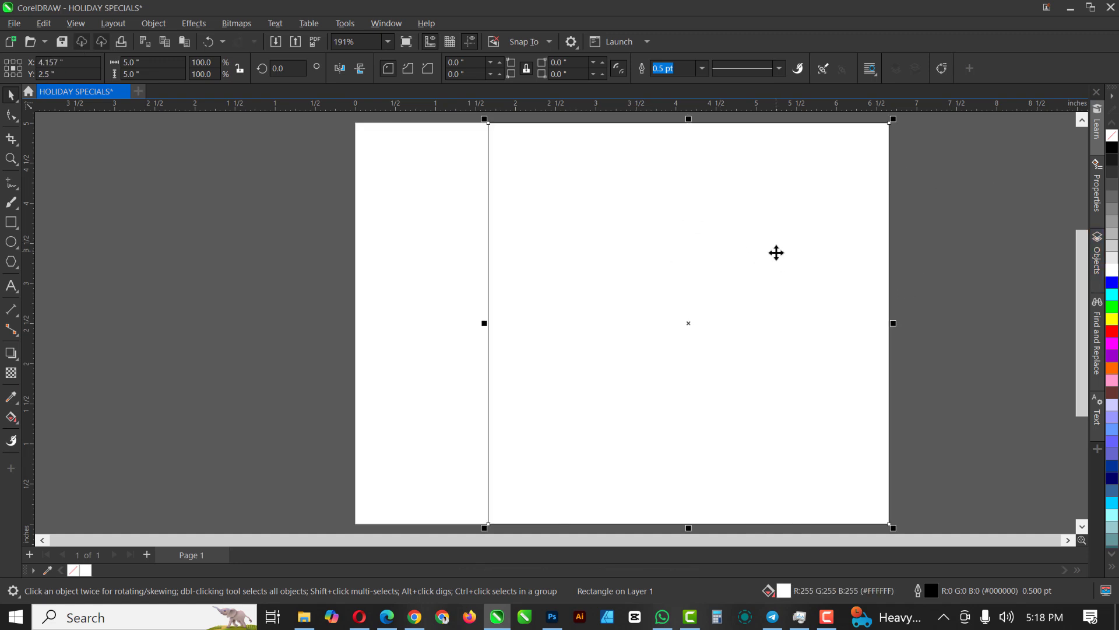
key(ctrl+z)
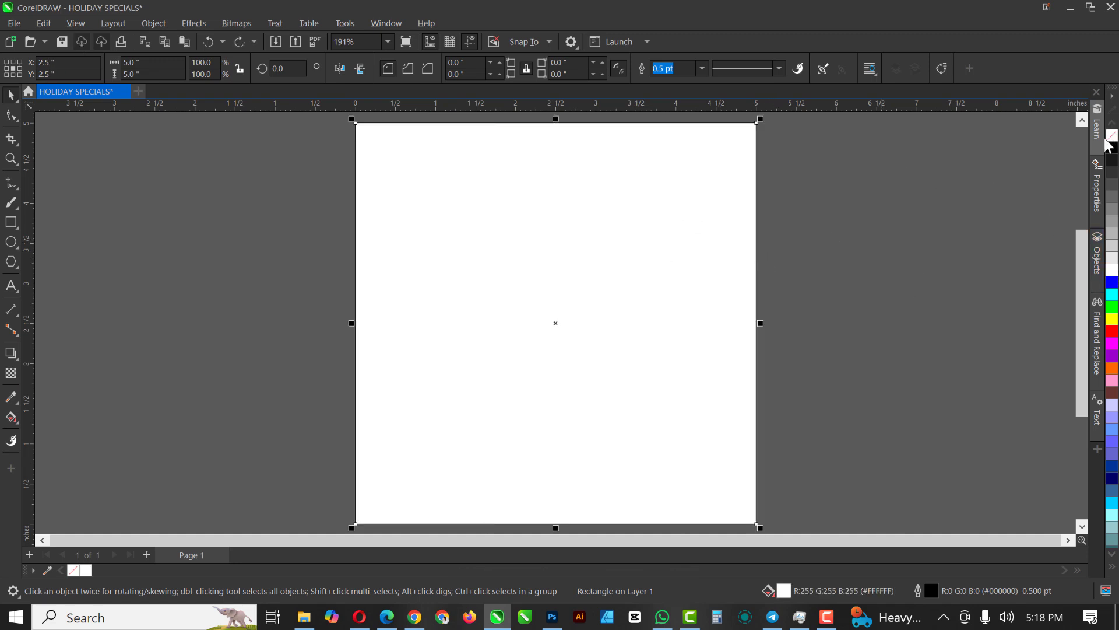
click(702, 68)
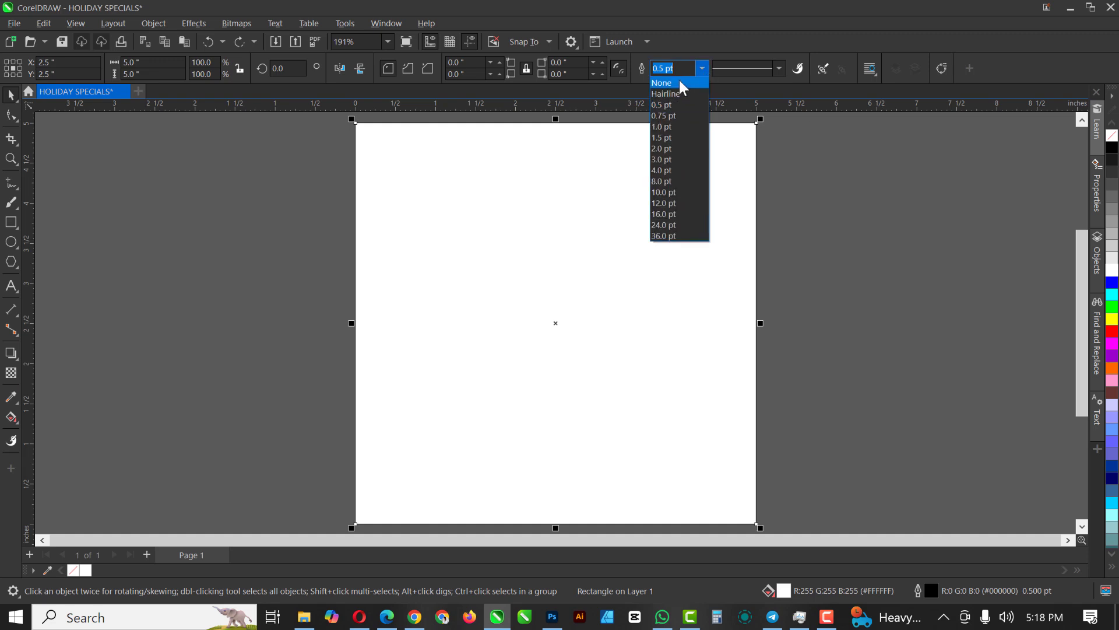
click(674, 80)
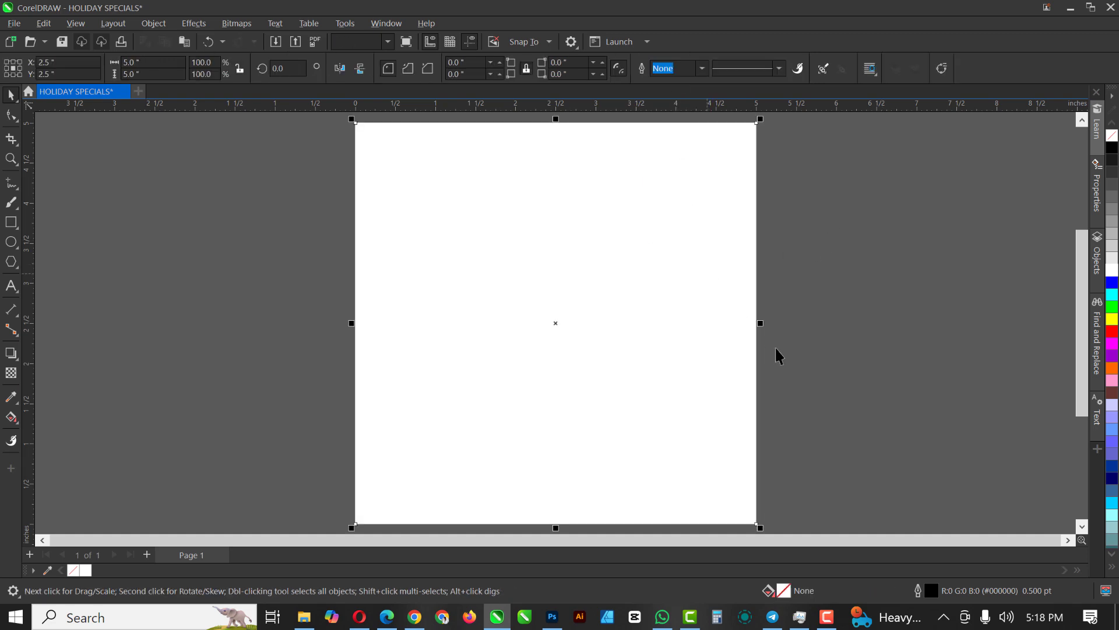
Make a narrower copy of the white rectangle along the page's left edge, about 2.68 inches wide, and fill it red
drag(764, 323, 556, 322)
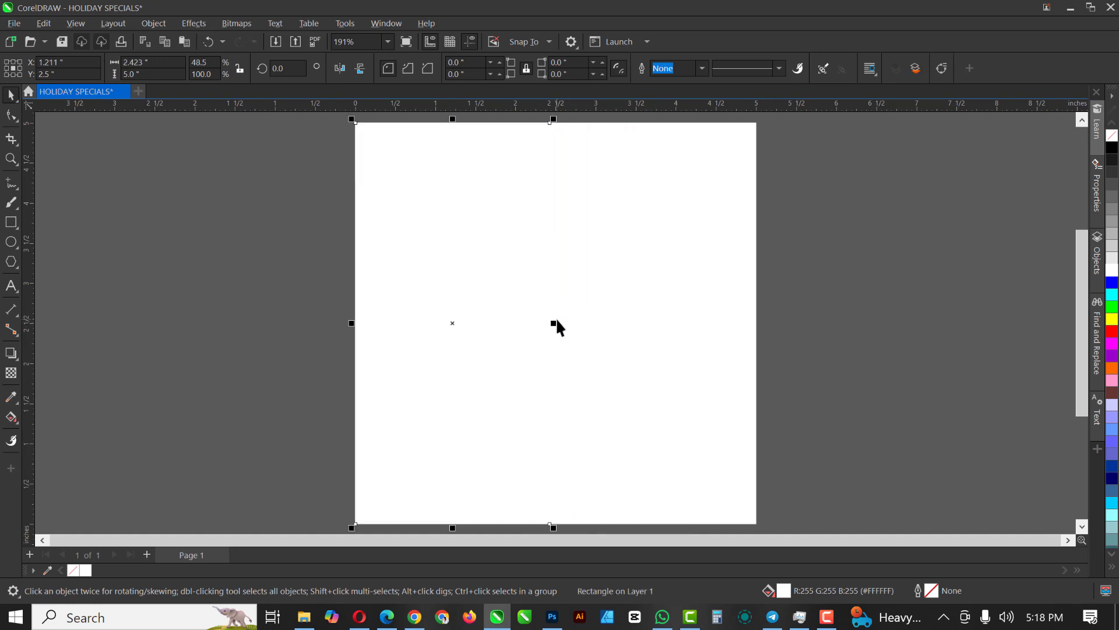
click(525, 293)
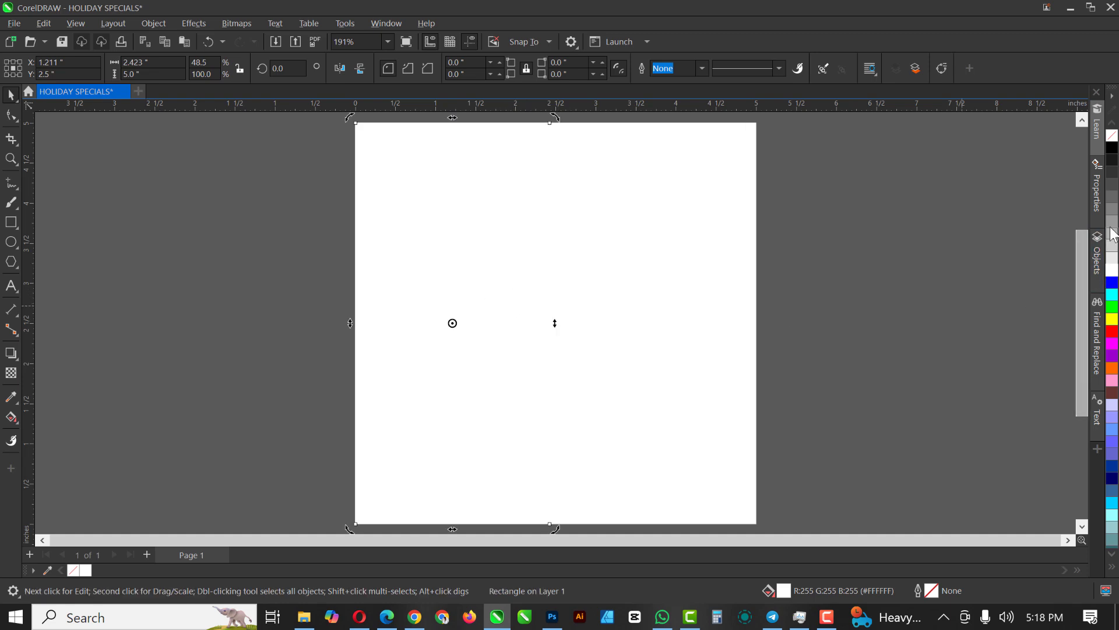
click(1114, 332)
click(519, 333)
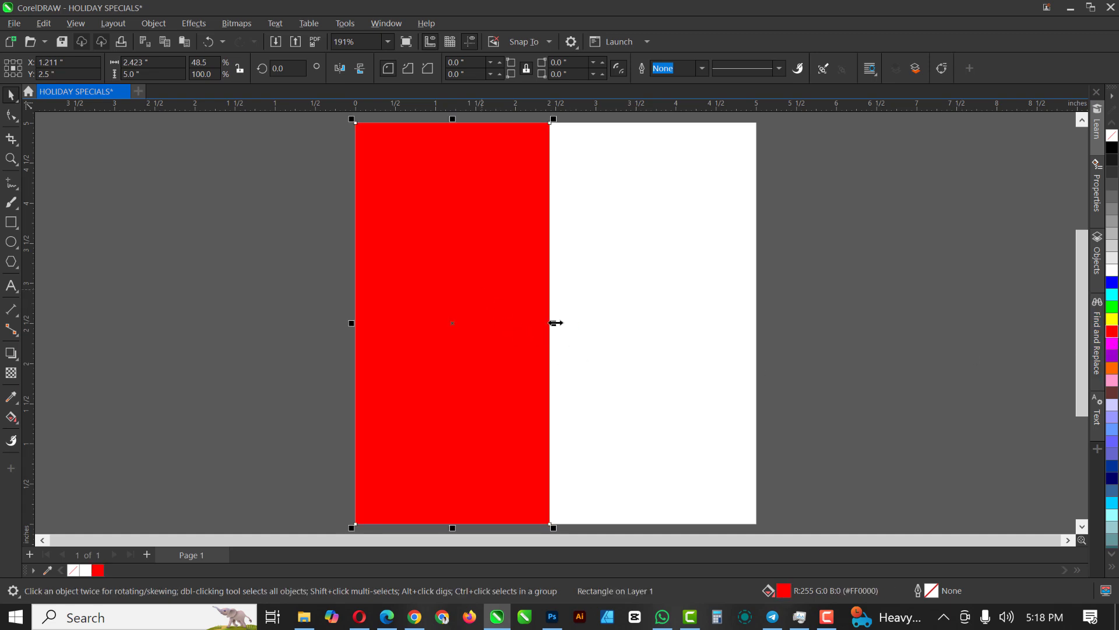
drag(556, 323, 576, 323)
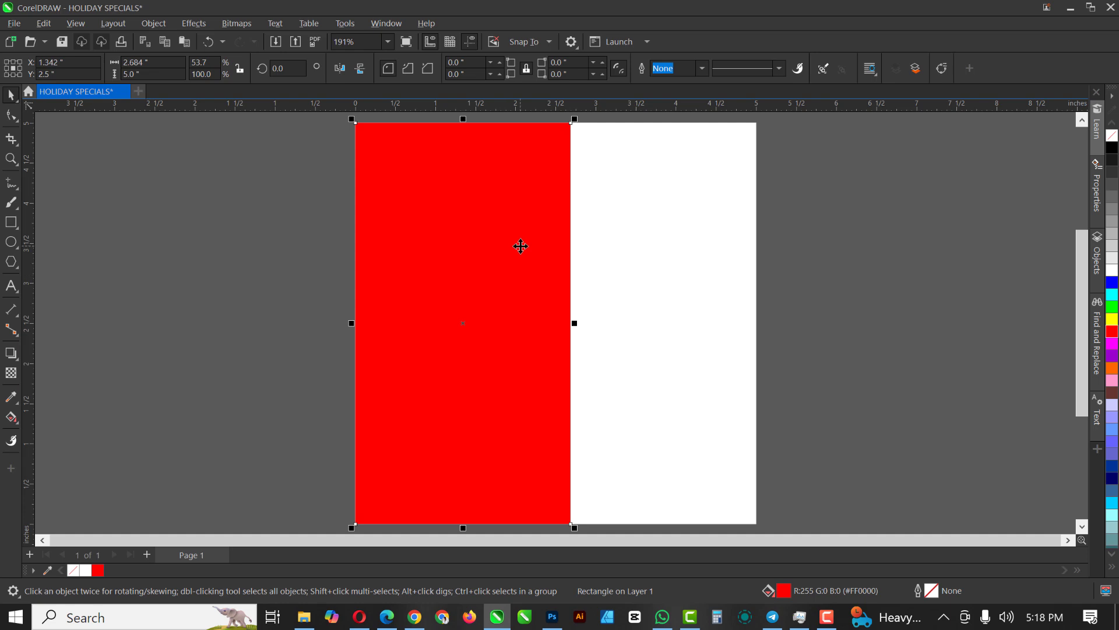
click(493, 211)
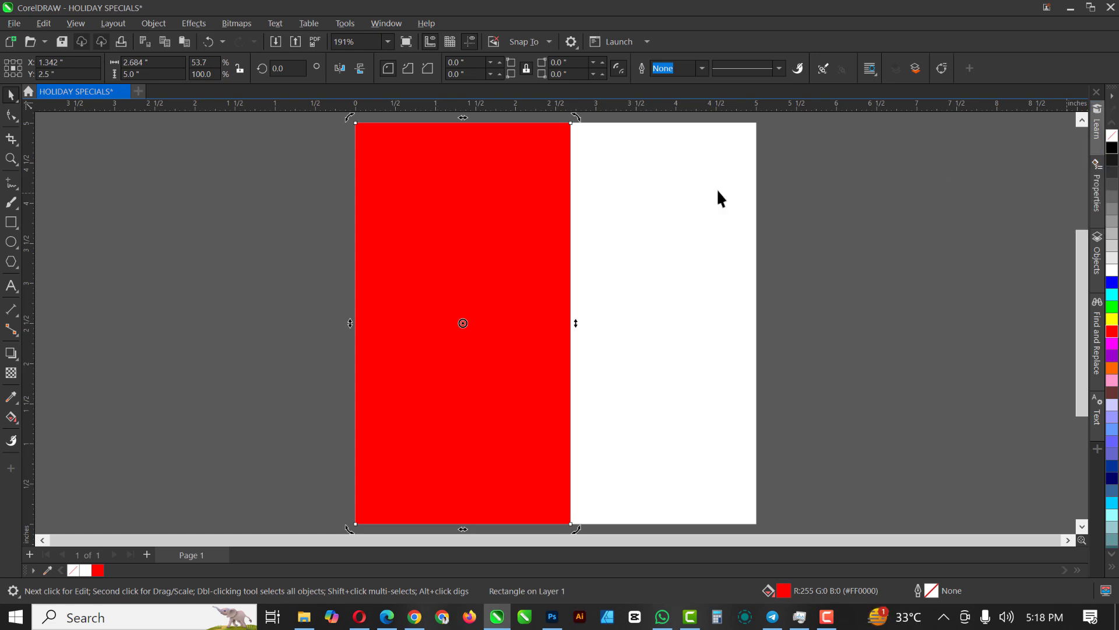
Darken the red rectangle's fill to deep red (#870000) by gradually mixing in black
drag(453, 218, 334, 239)
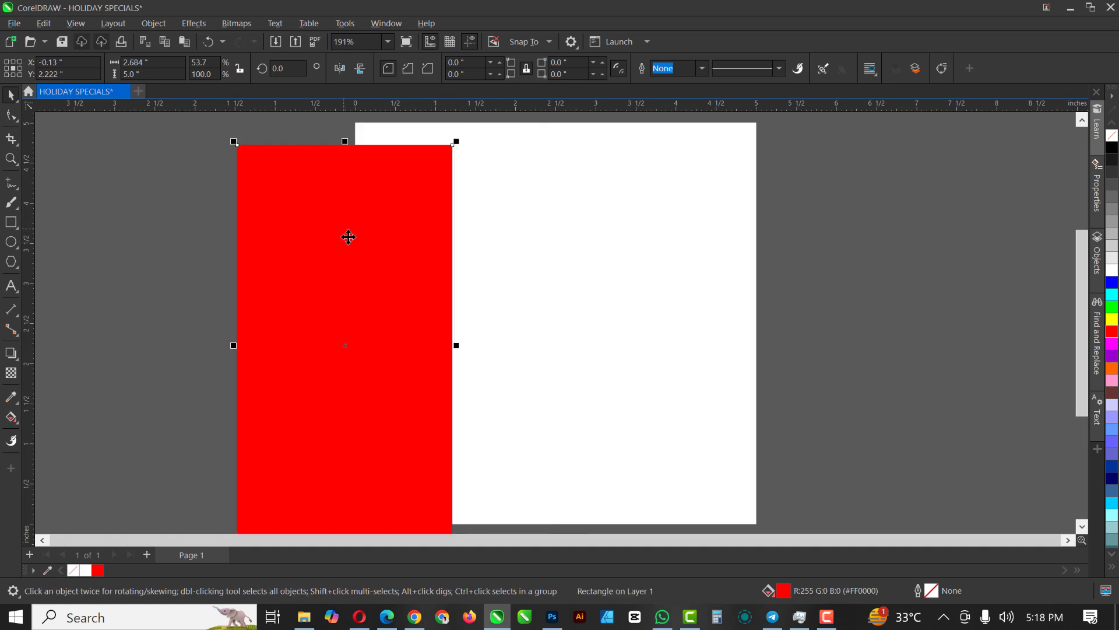
key(ctrl+z)
ctrl+click(1116, 148)
ctrl+click(1116, 149)
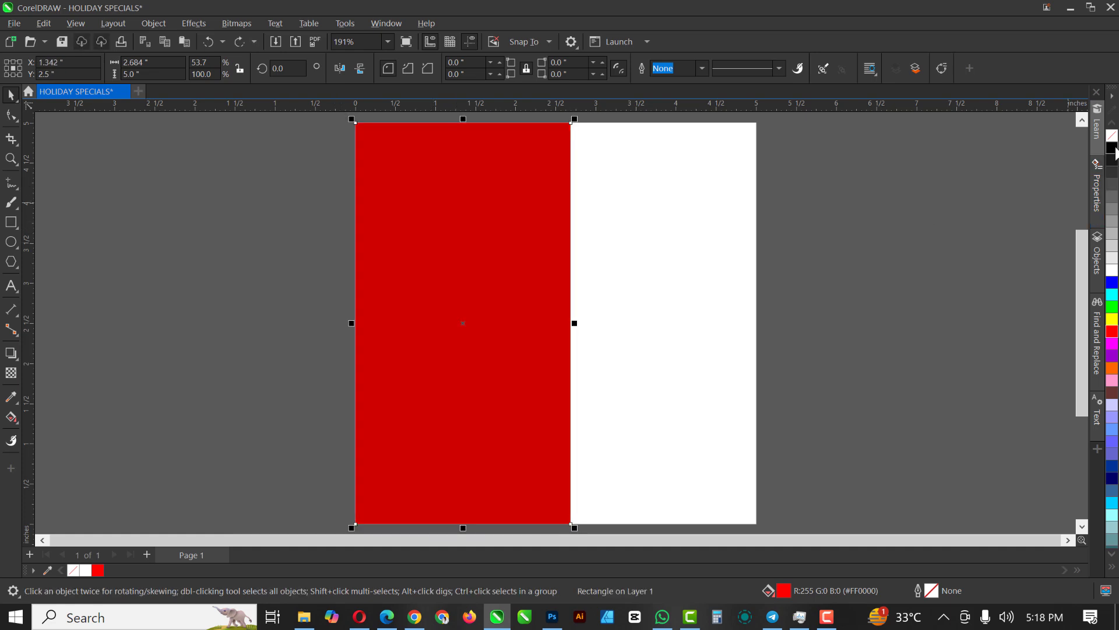
ctrl+click(1116, 148)
ctrl+click(1115, 148)
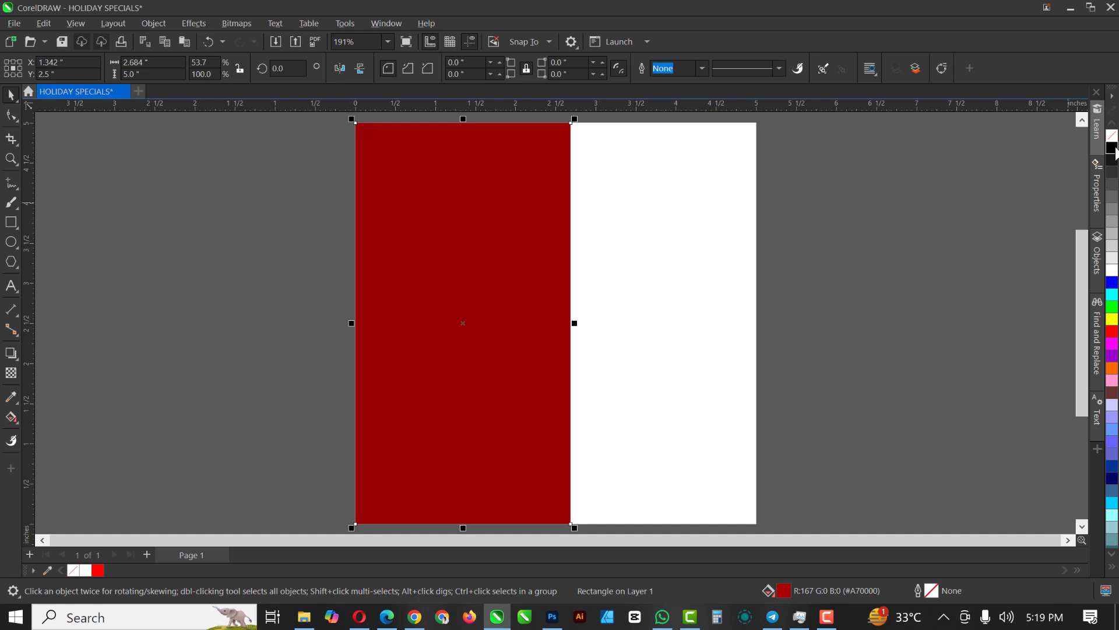
click(933, 213)
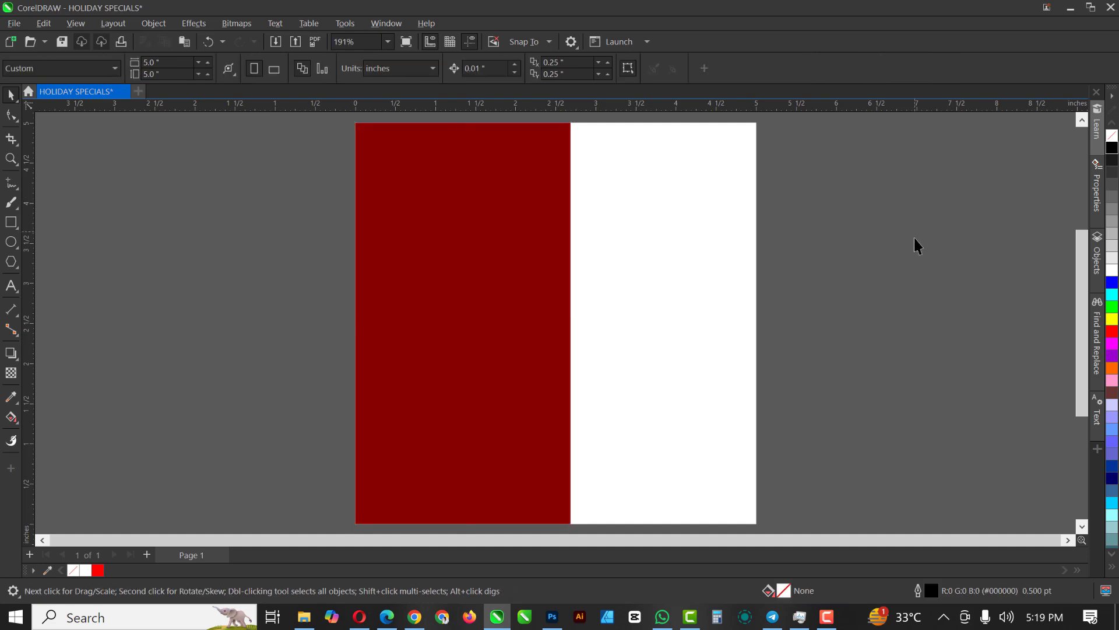
Tint the page-sized white background rectangle pale cream (#FFFFE6)
click(473, 189)
click(653, 224)
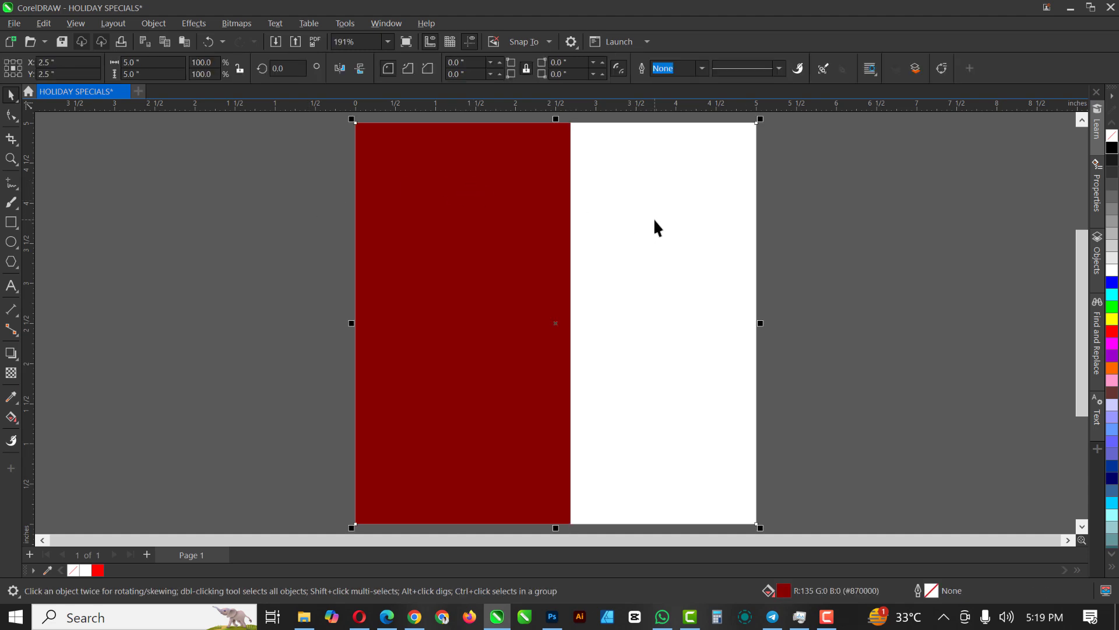
drag(717, 242, 874, 264)
key(ctrl+z)
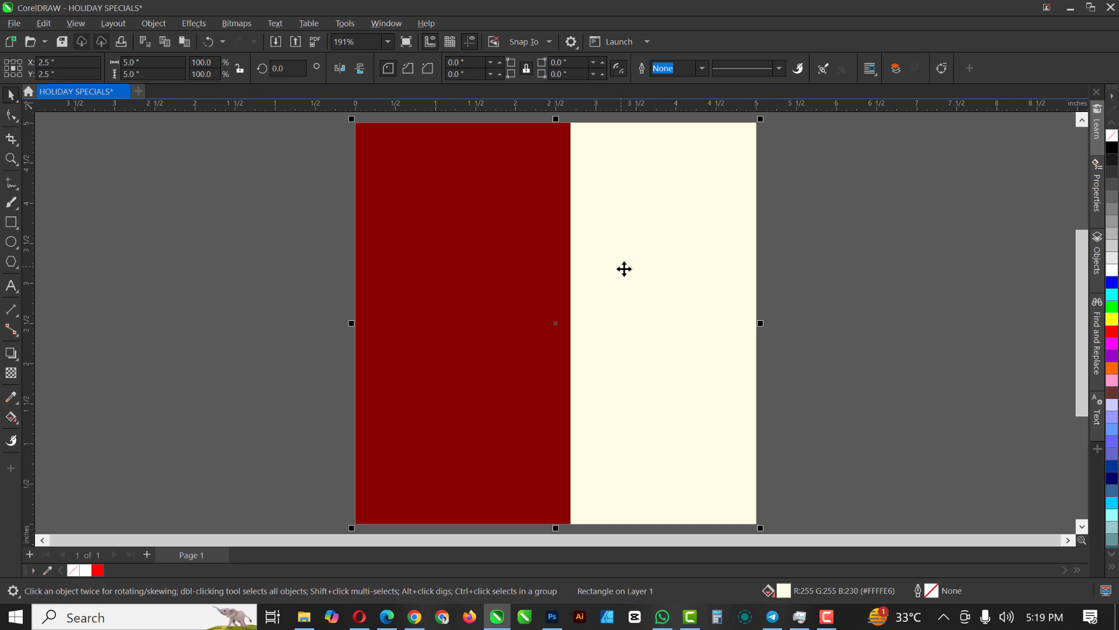
Apply an interactive vertical fountain fill to the background rectangle, from cream at the page bottom to white above the middle
click(12, 420)
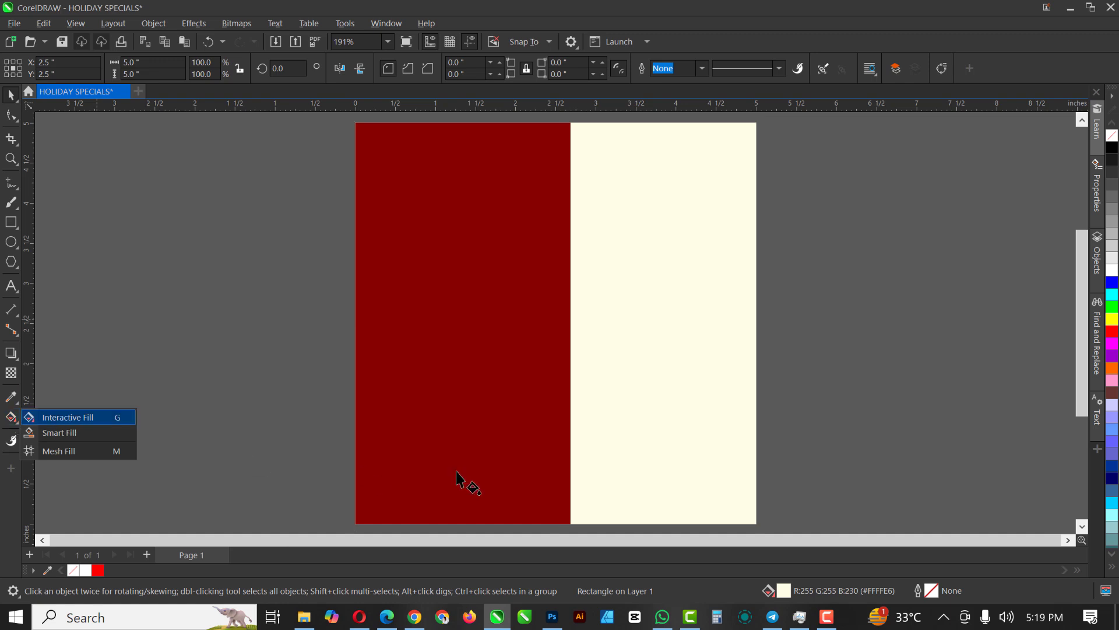
key(g)
mouse_move(647, 524)
mouse_down()
mouse_move(645, 243)
mouse_move(644, 270)
mouse_up()
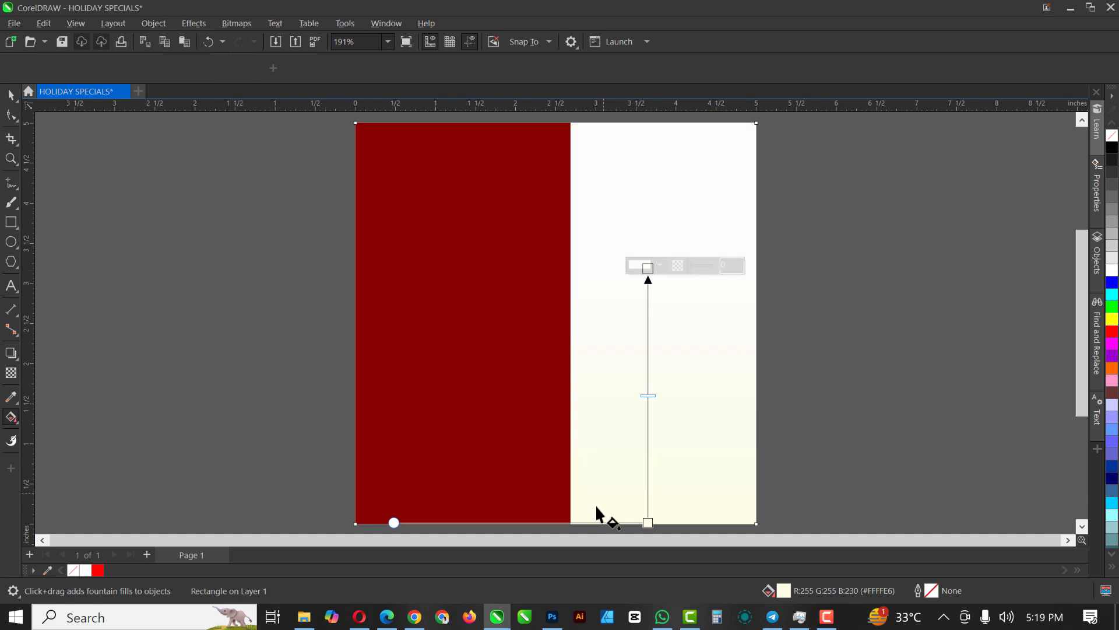
key(space)
click(851, 306)
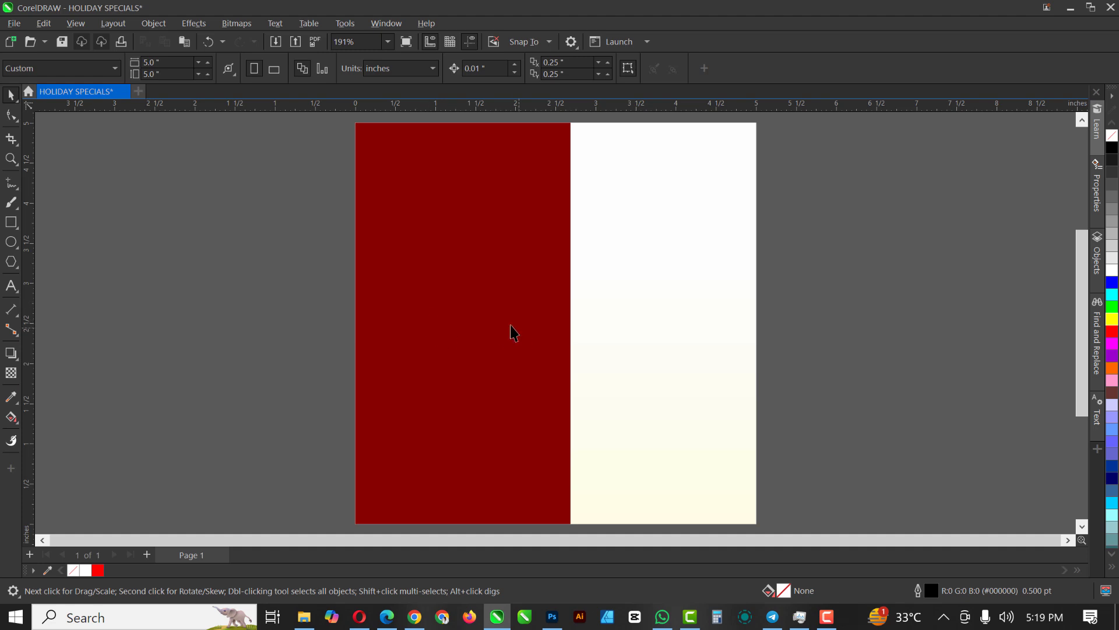
click(14, 224)
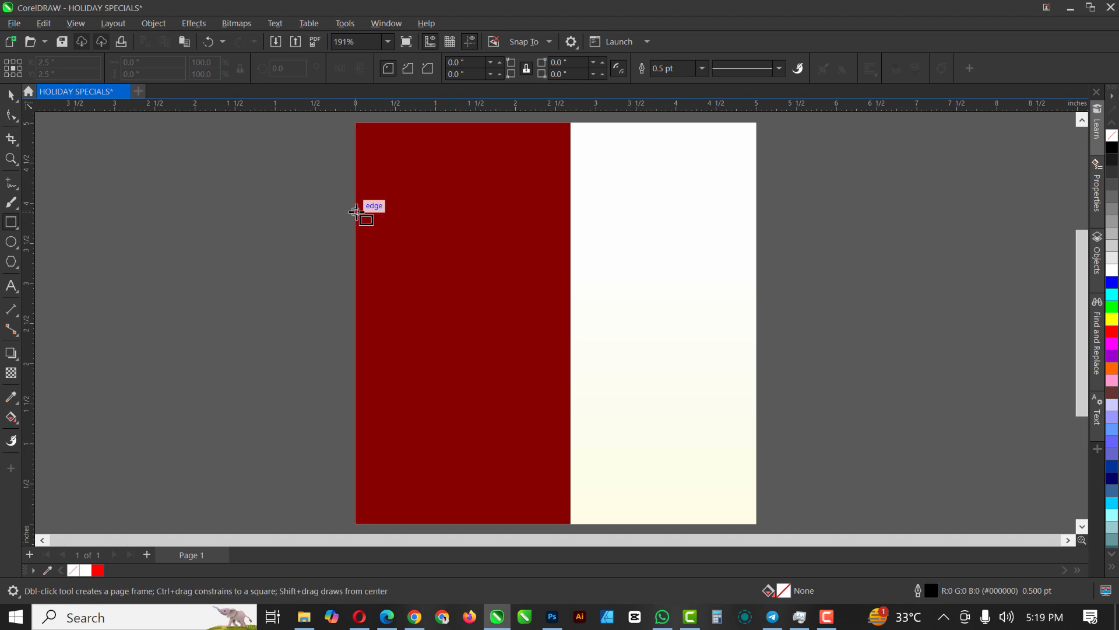
drag(357, 211, 571, 337)
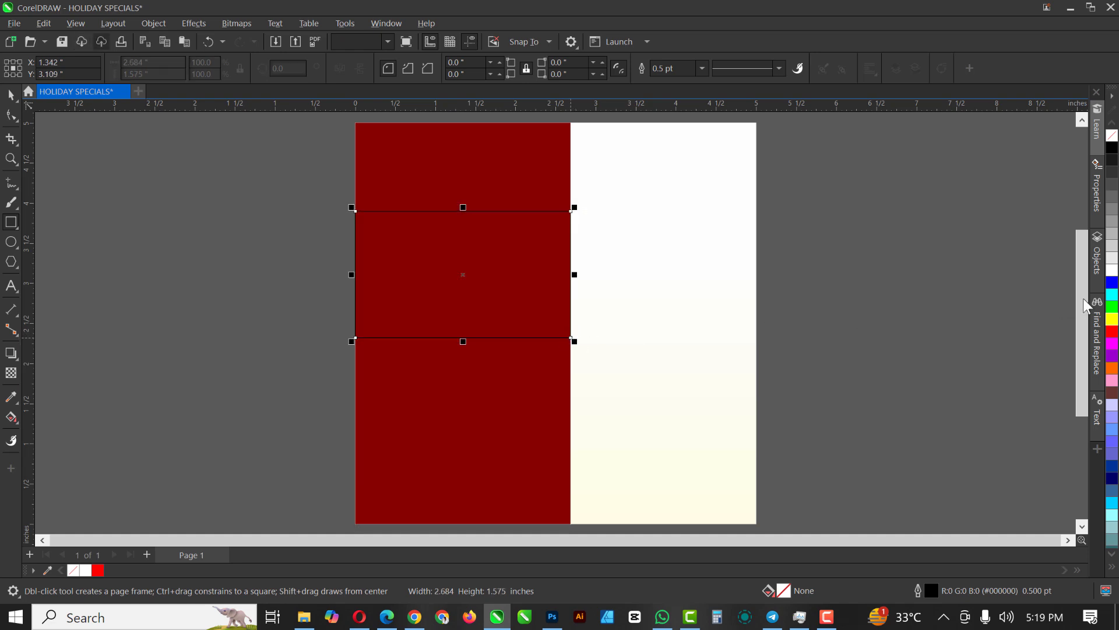
click(1113, 331)
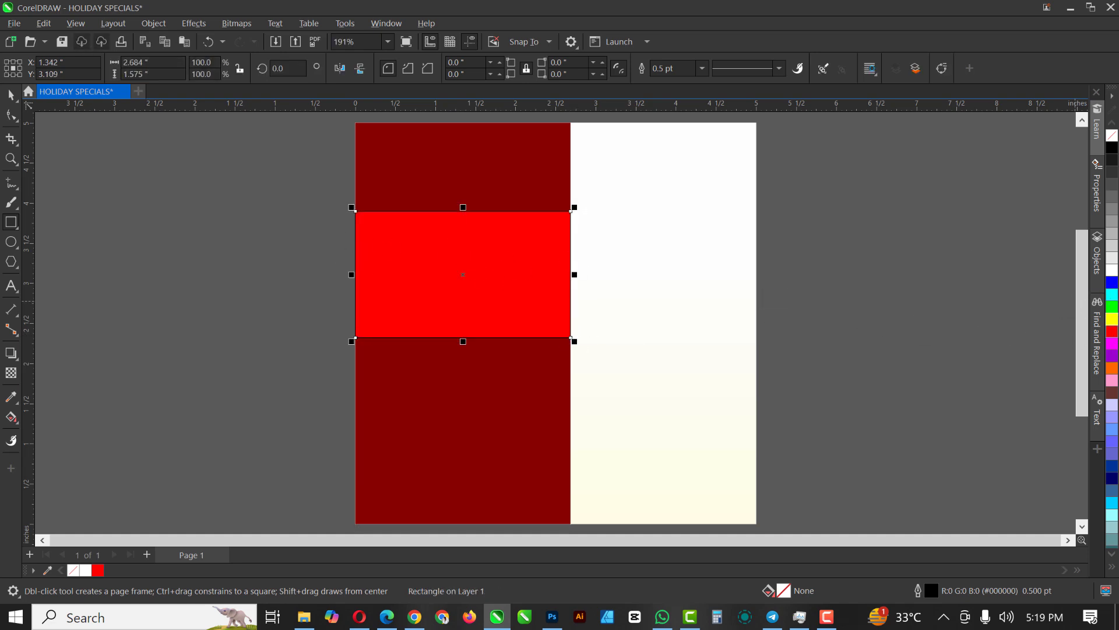
right_click(1113, 135)
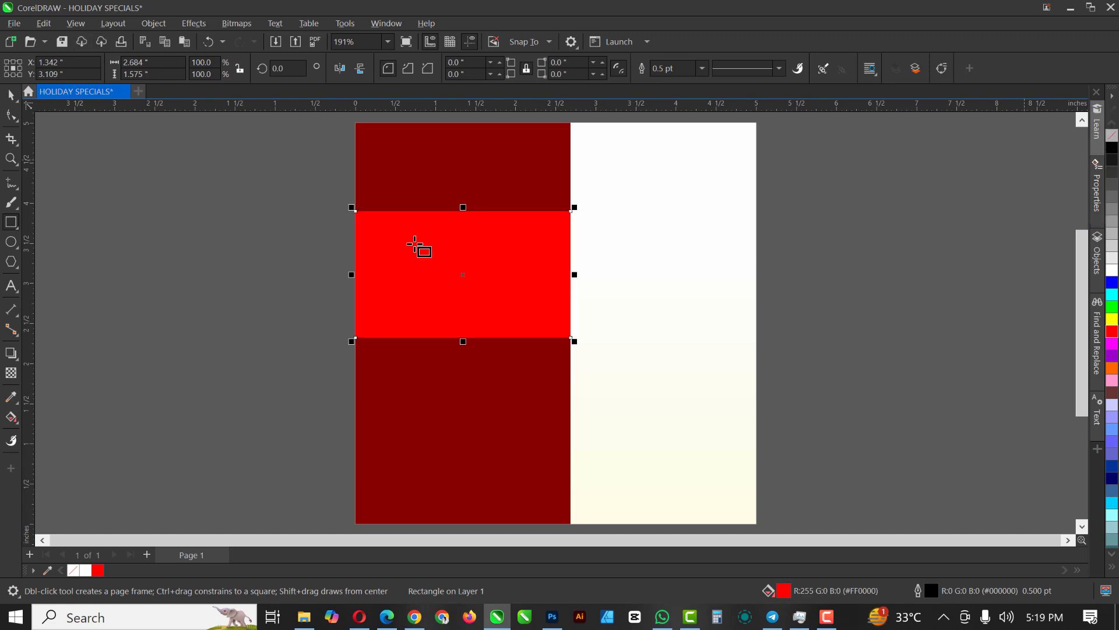
click(10, 94)
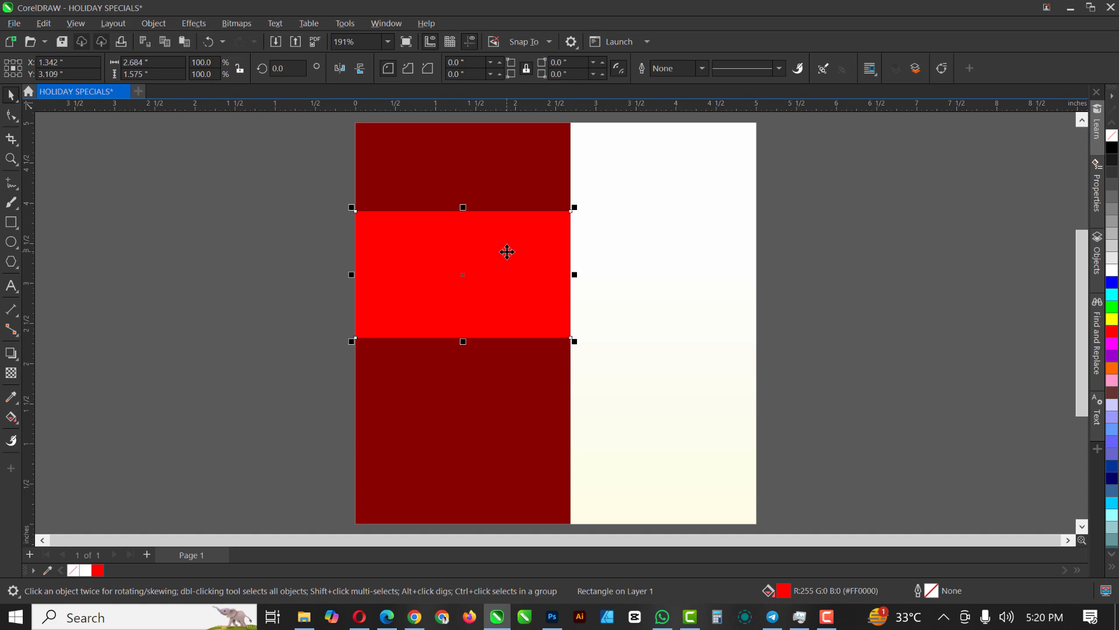
key(Delete)
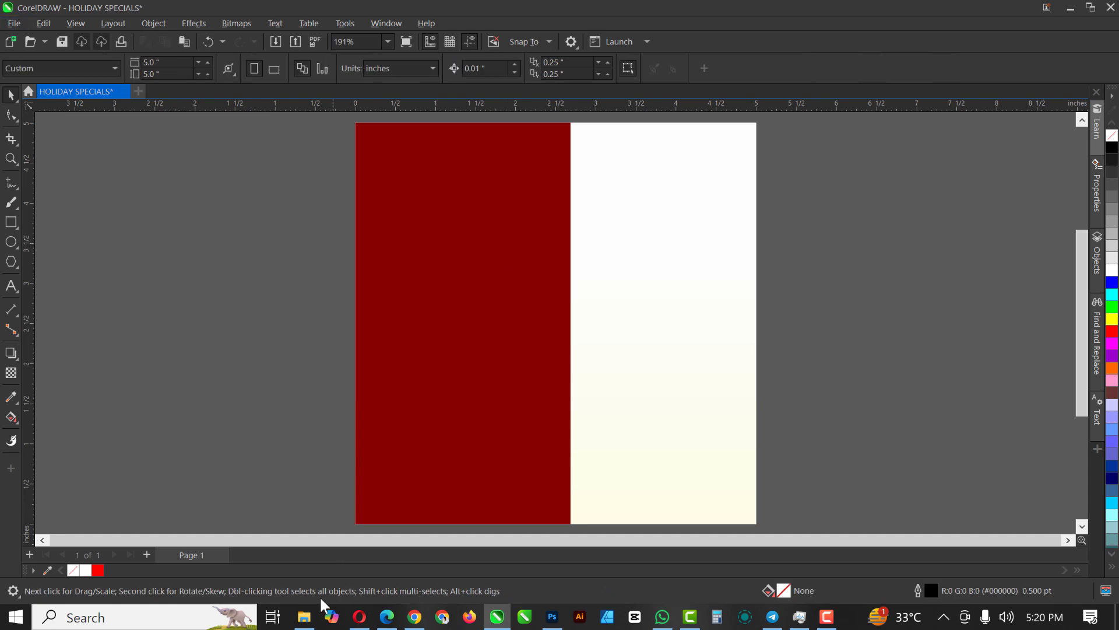
Bring the restaurant-with-bar-sign photo from the HOLIDAY SPECIAL folder into the document and scale it proportionally to about 9.16 × 5.13 inches
click(304, 616)
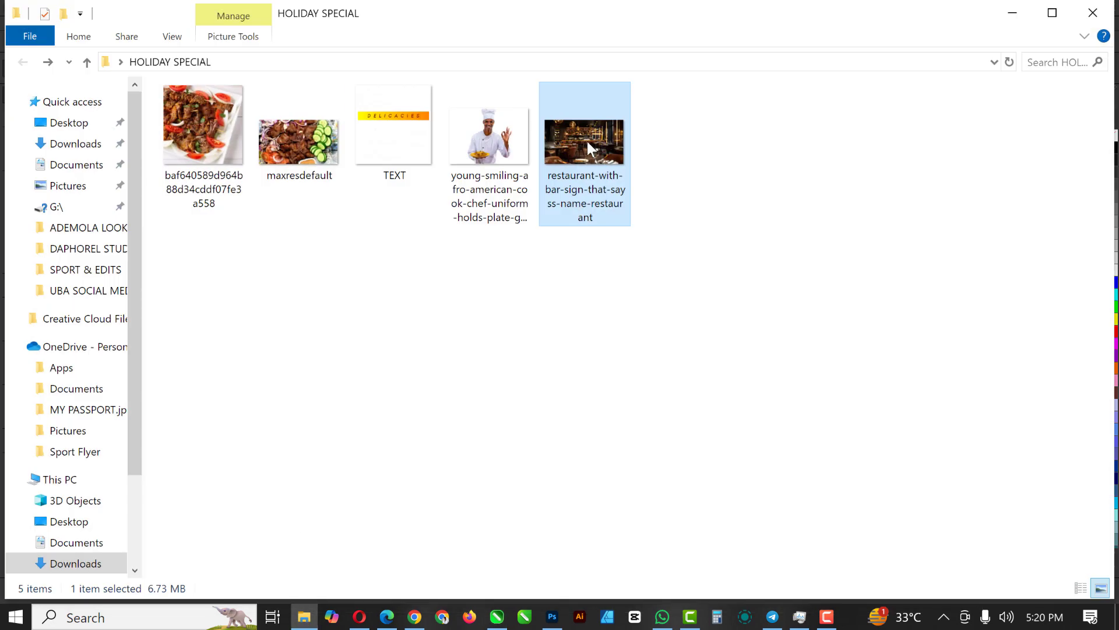
drag(586, 142, 380, 267)
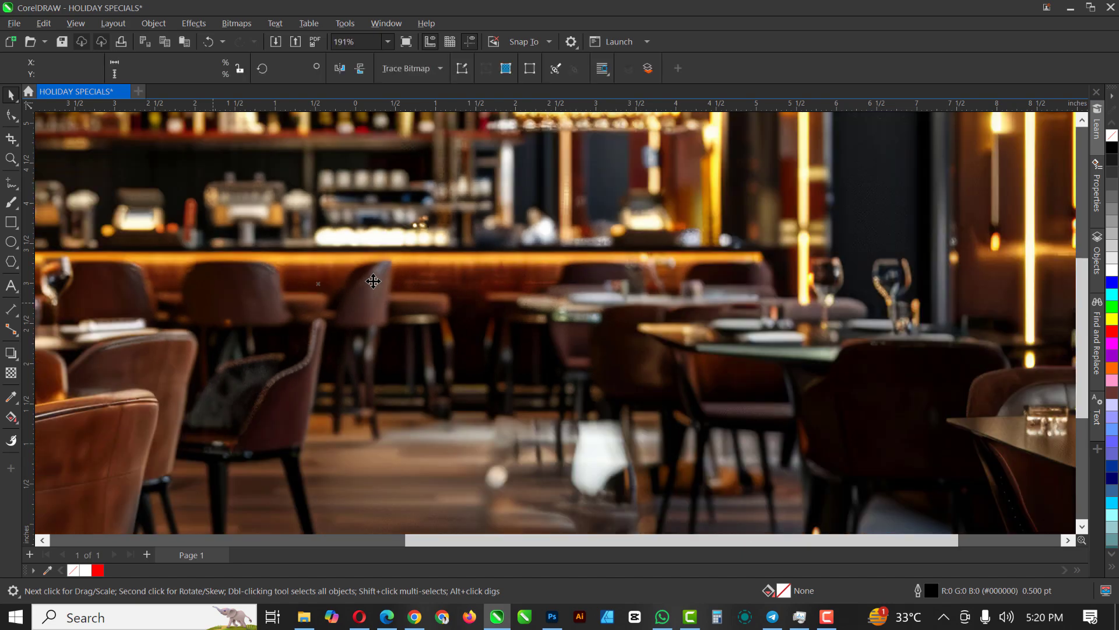
scroll(373, 281, down, 4)
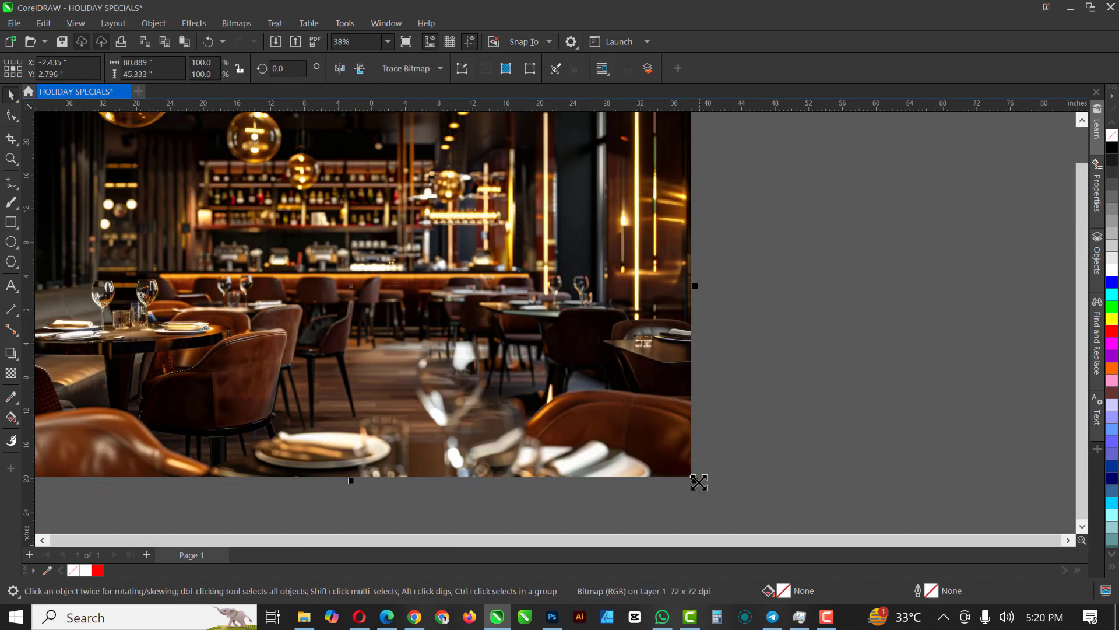
drag(698, 482, 393, 313)
scroll(387, 303, up, 3)
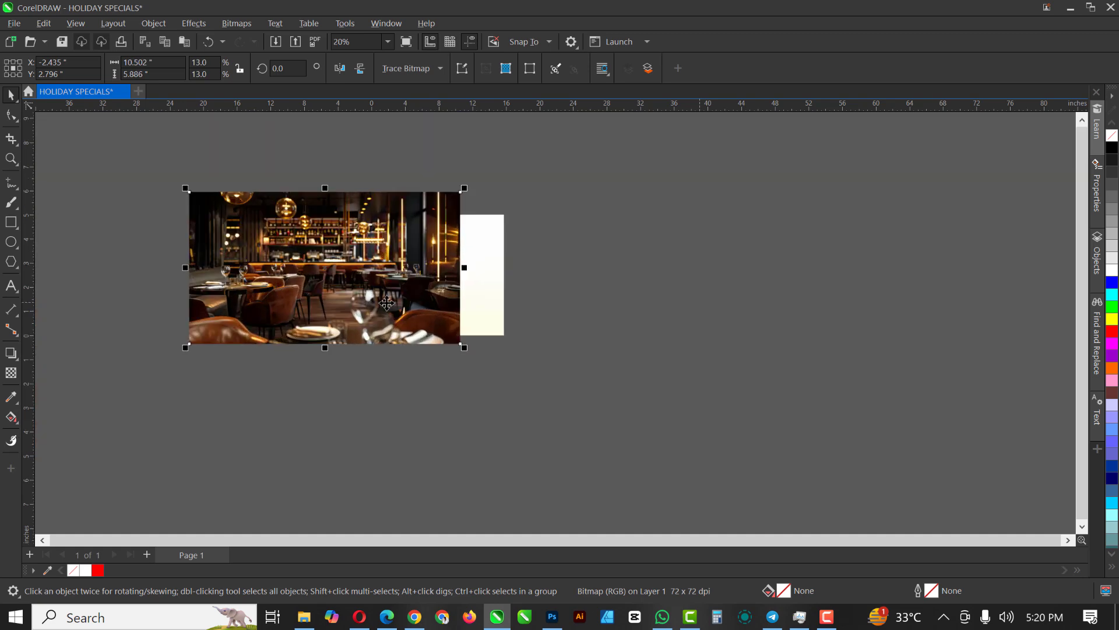
drag(463, 347, 394, 333)
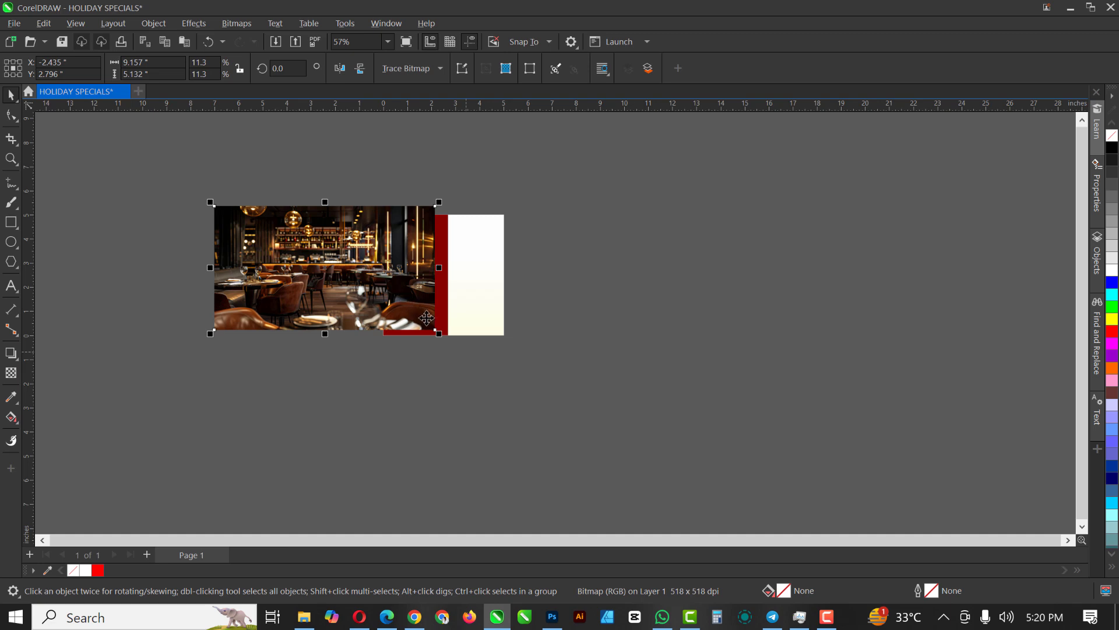
Move the restaurant photo over the page, covering both background halves and centred horizontally at X 2.5 inches
click(625, 289)
click(415, 272)
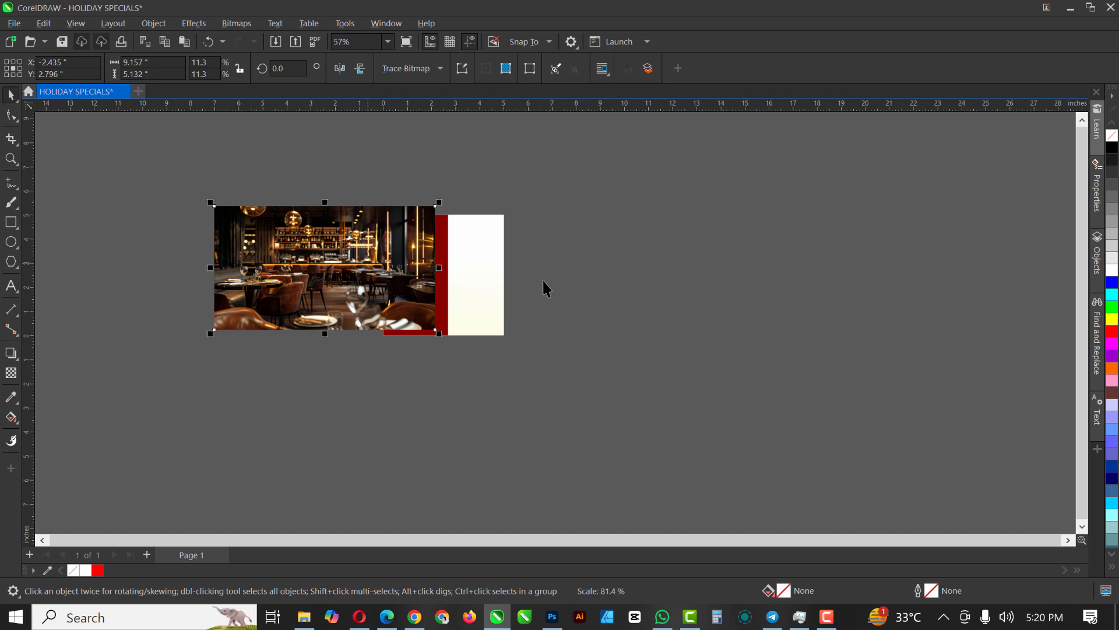
click(642, 269)
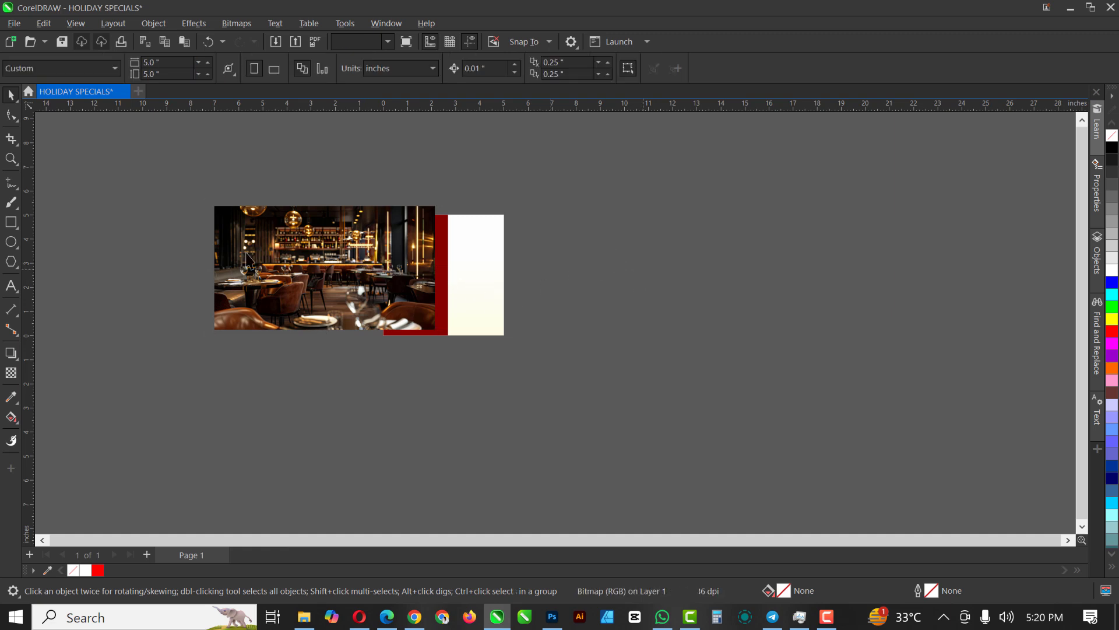
click(326, 270)
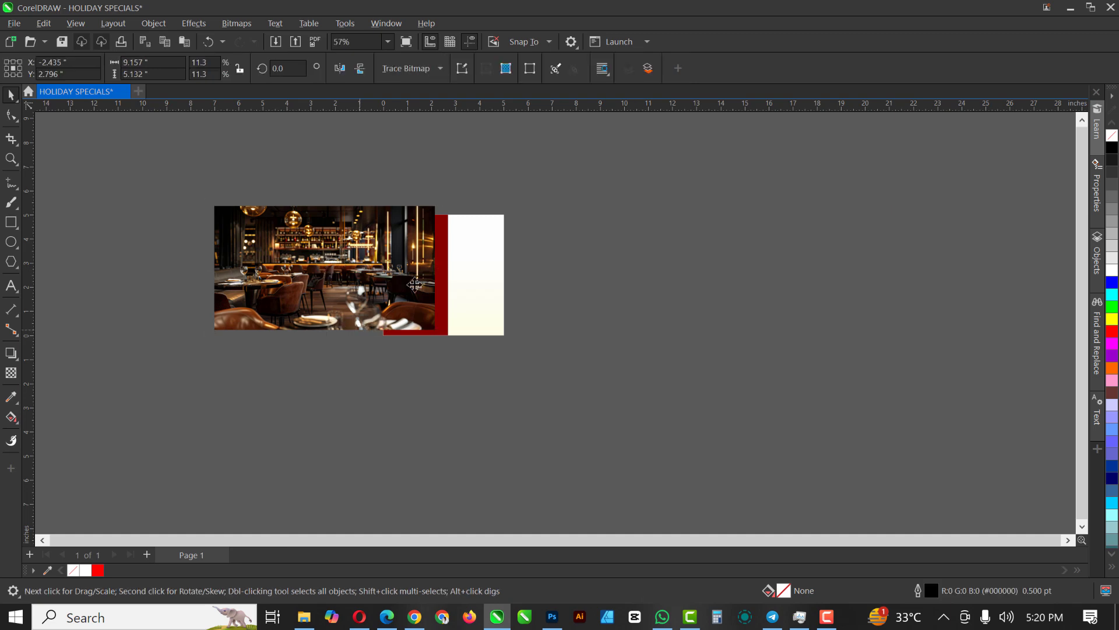
drag(322, 257, 431, 310)
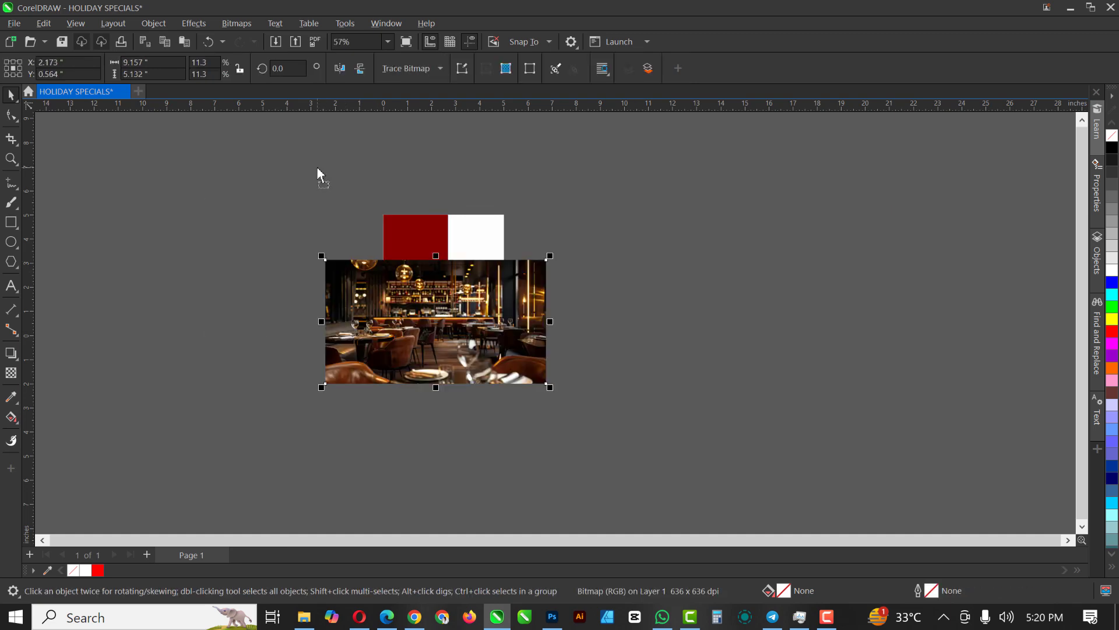
click(667, 253)
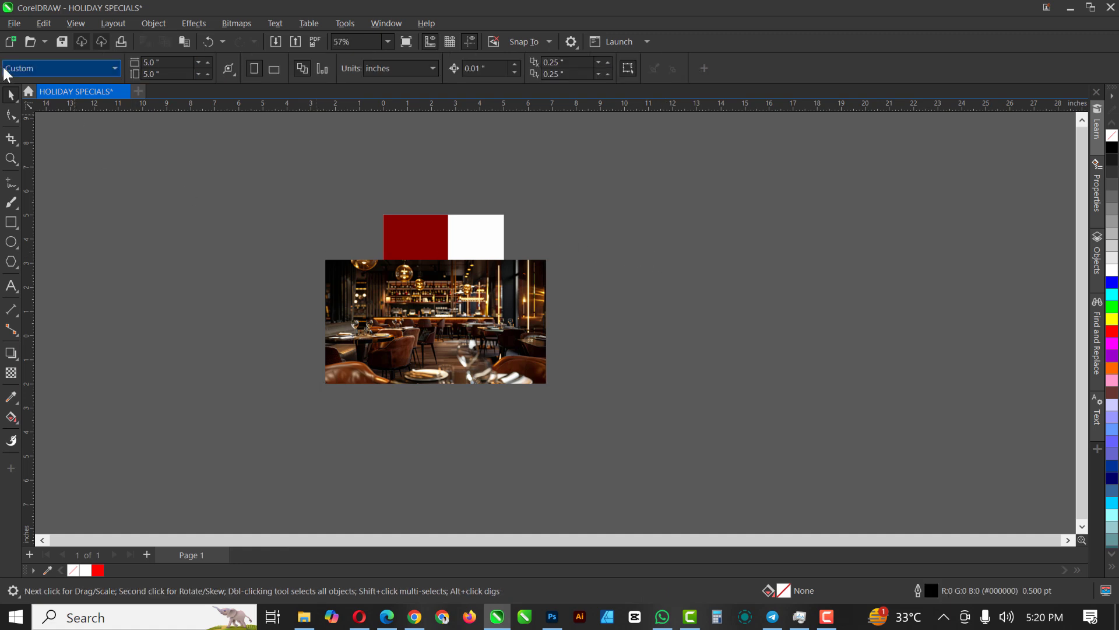
click(419, 298)
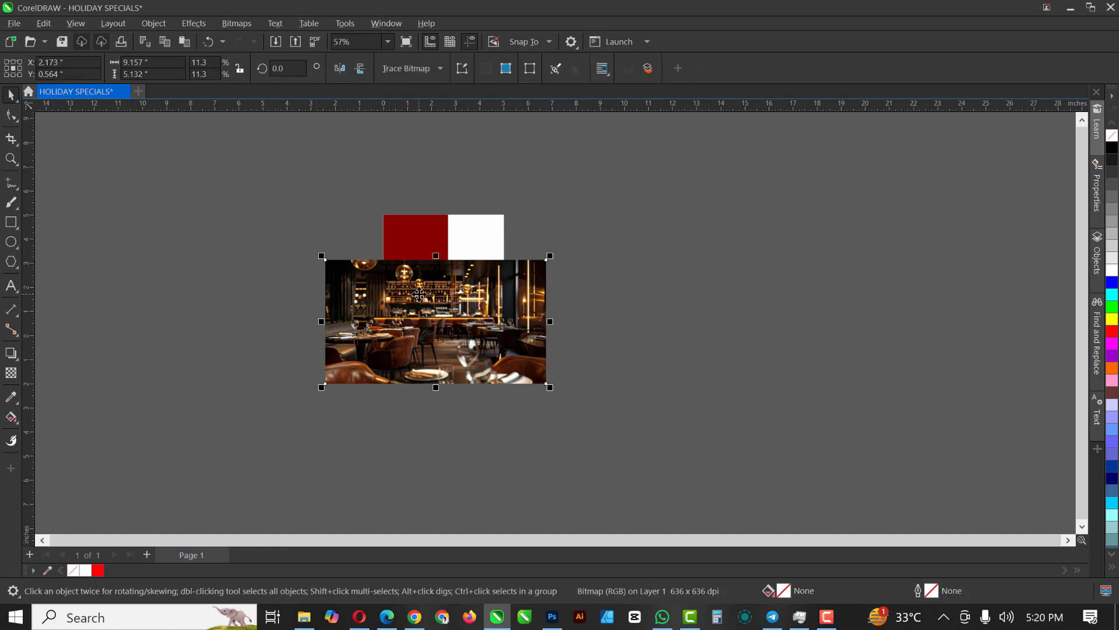
drag(431, 298, 397, 245)
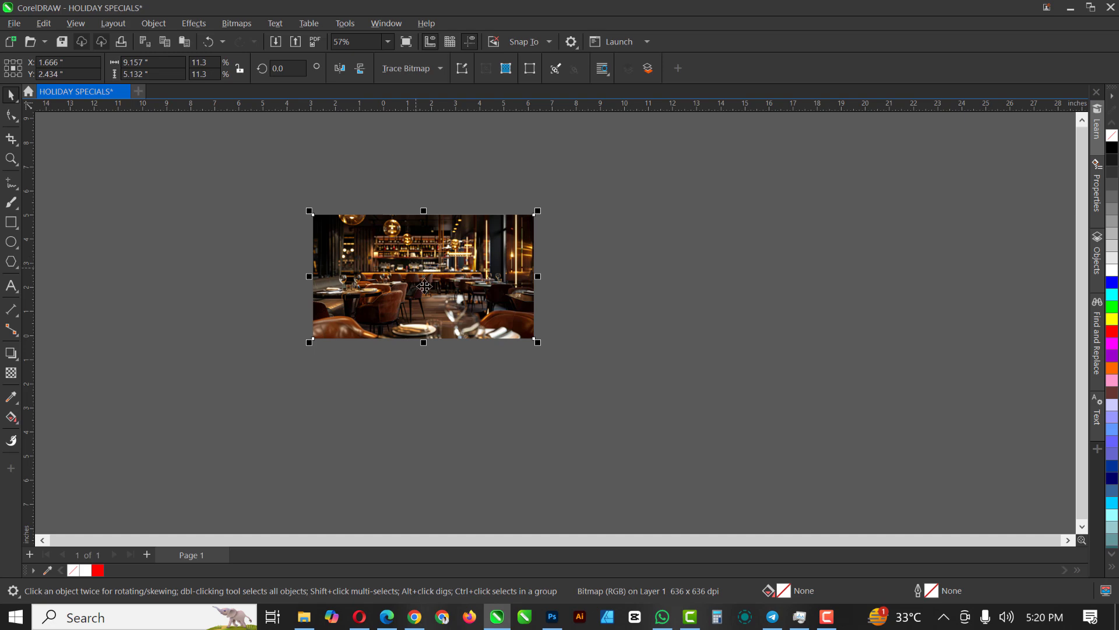
scroll(453, 250, up, 3)
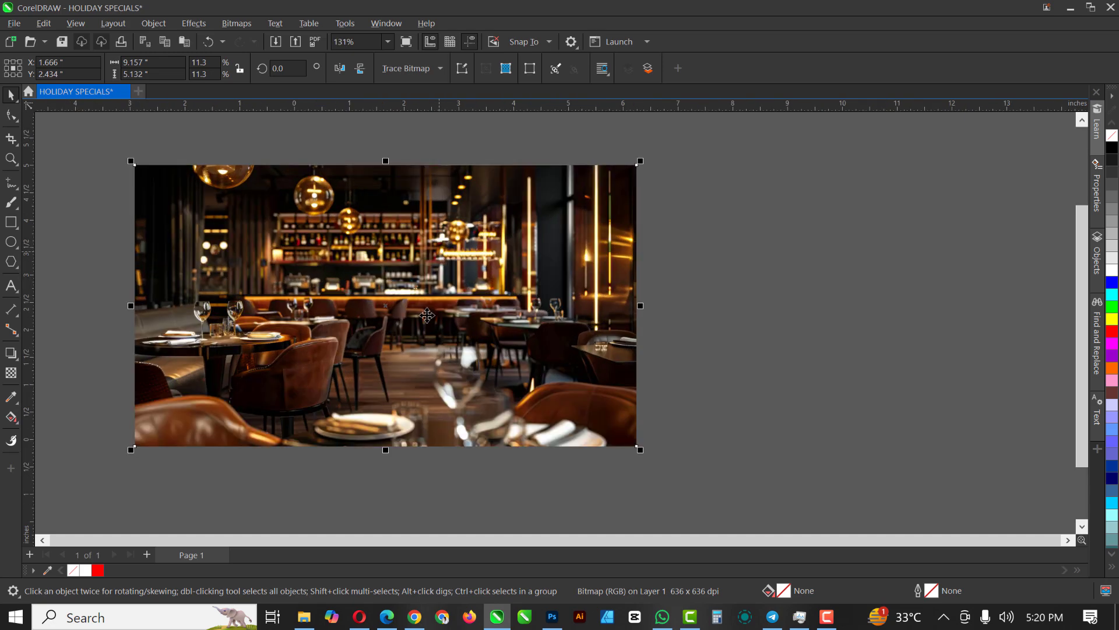
drag(404, 326, 454, 334)
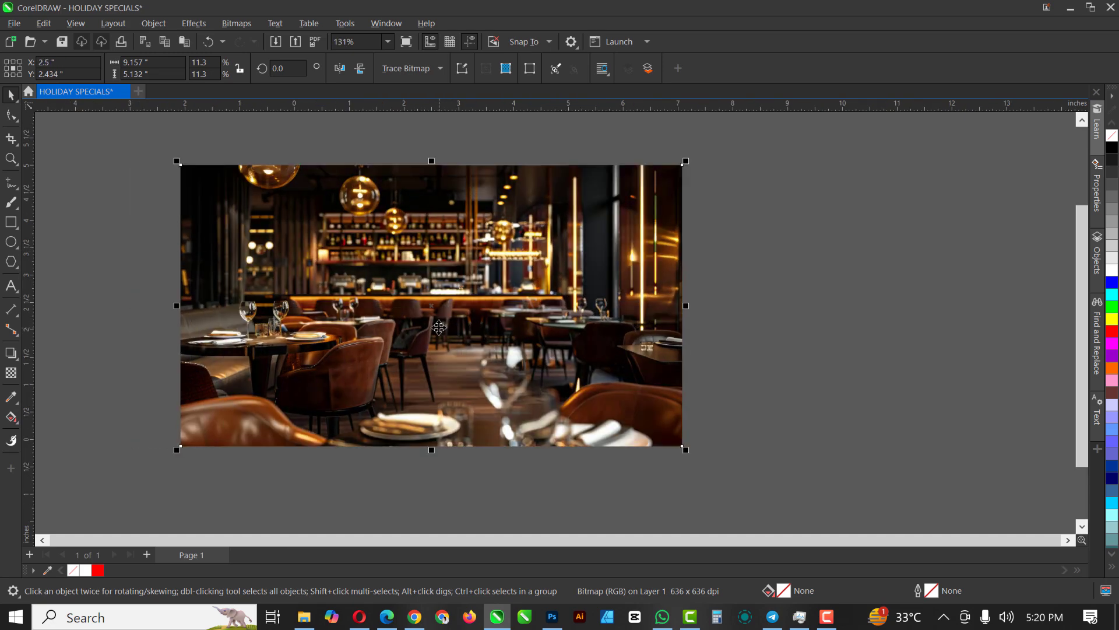
Give the restaurant photo a uniform transparency of 50 with the Overlay merge mode
click(12, 373)
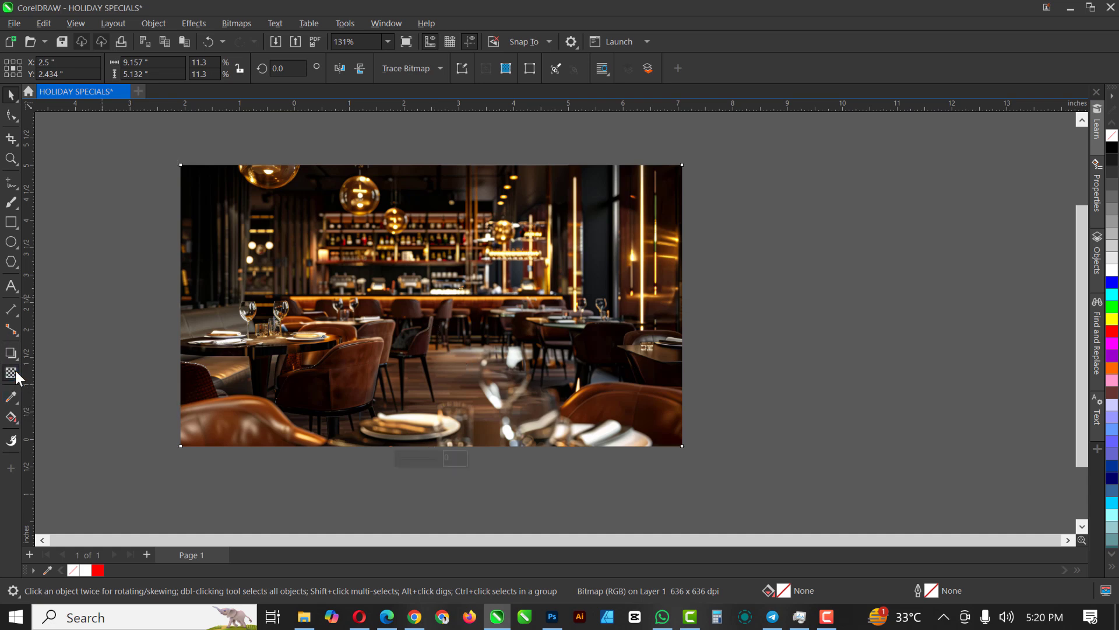
click(177, 69)
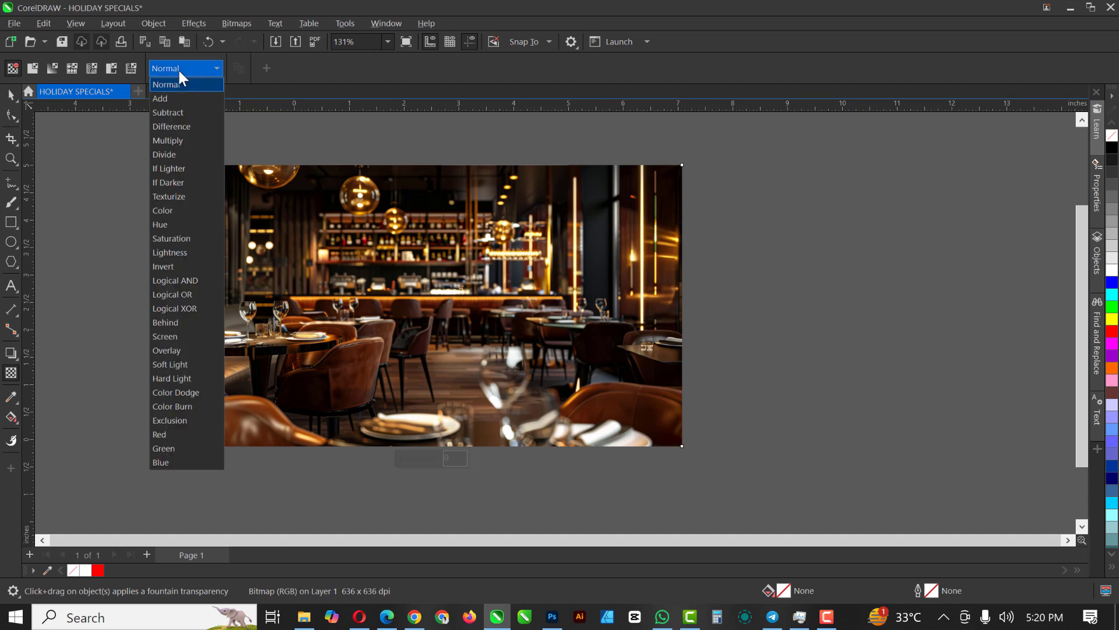
click(174, 350)
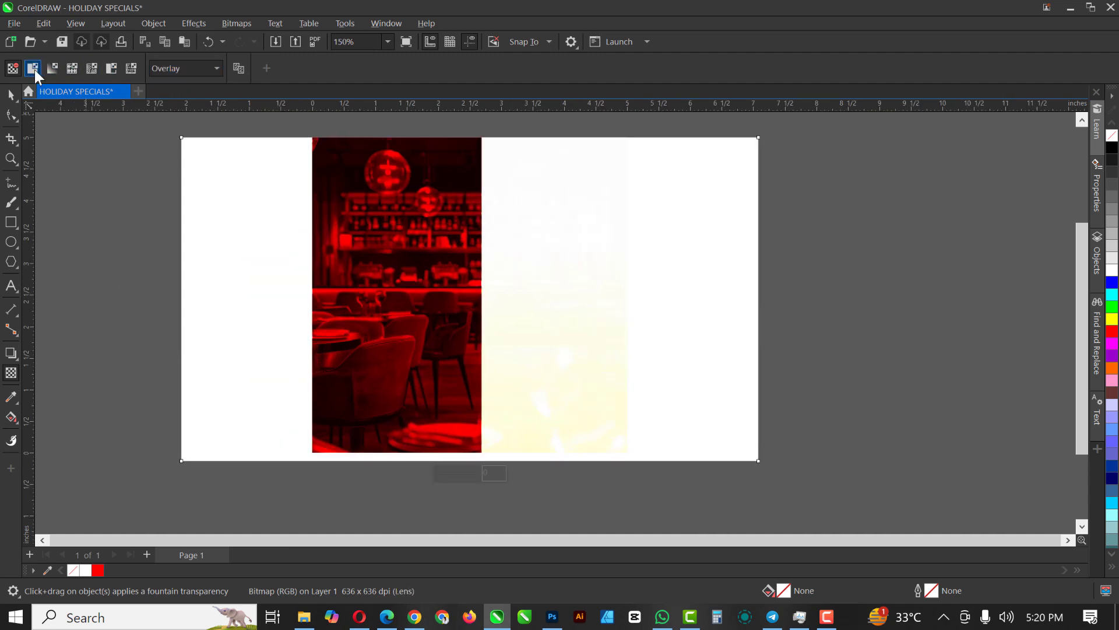
click(34, 69)
click(11, 97)
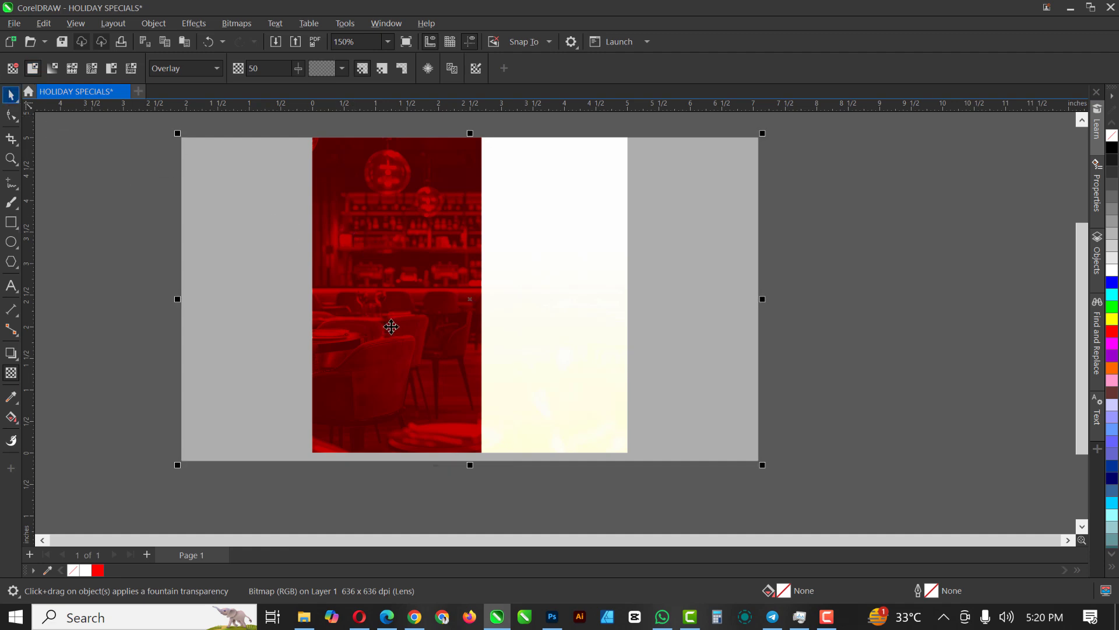
Place a spare copy of the transparent restaurant photo on the empty area to the right of the page
scroll(383, 297, down, 2)
scroll(385, 298, up, 1)
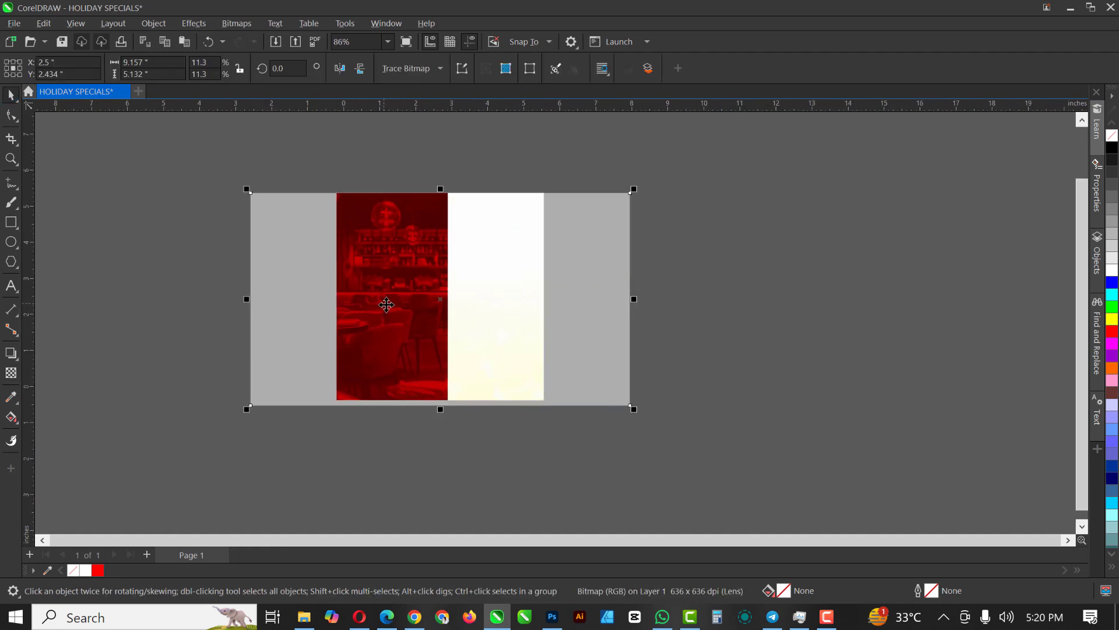
scroll(387, 305, up, 2)
scroll(424, 348, down, 1)
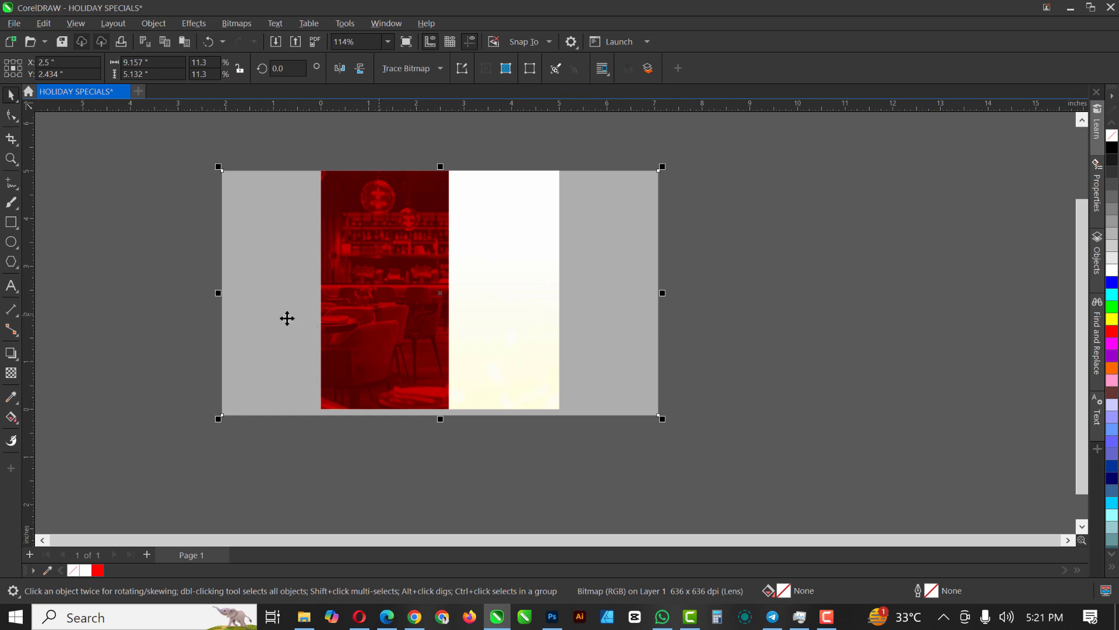
scroll(276, 287, down, 1)
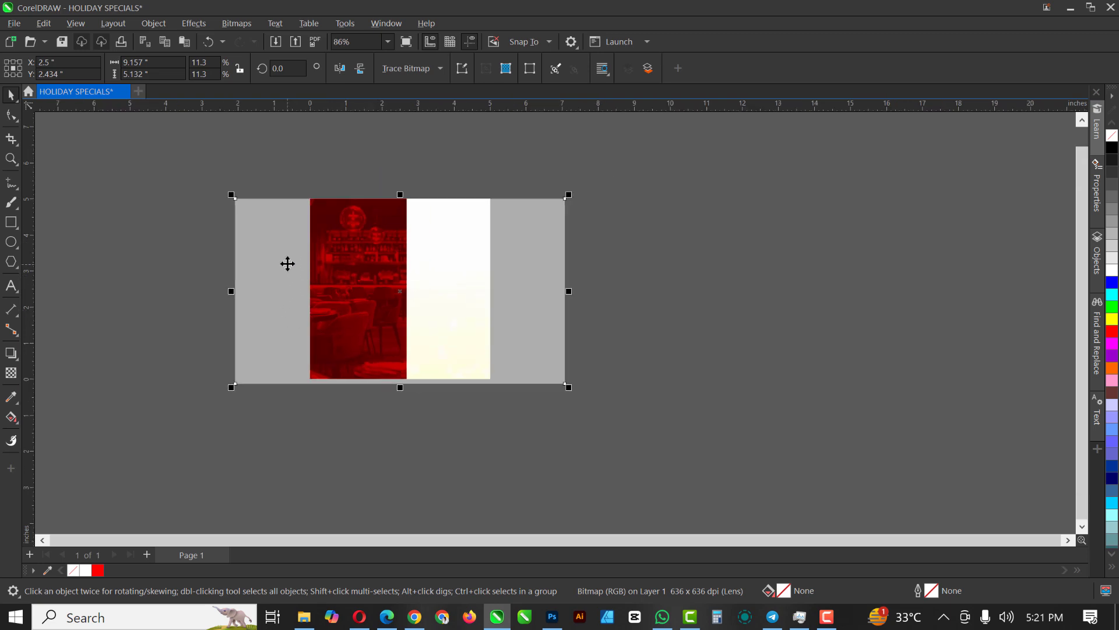
drag(290, 271, 723, 303)
scroll(310, 260, up, 1)
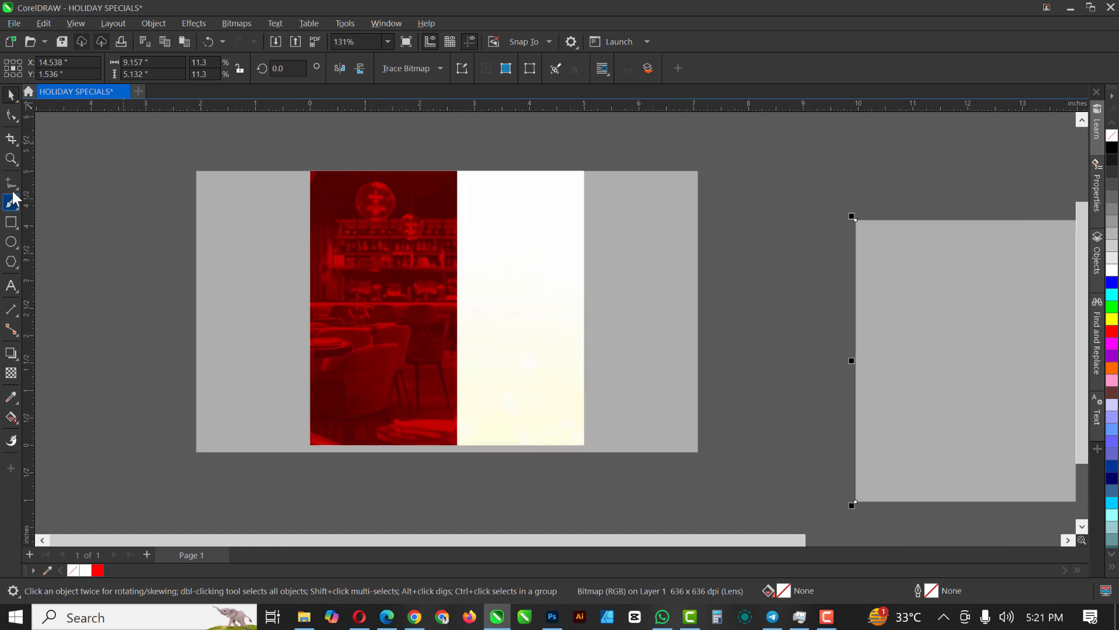
Mark a crop area of about 2.68 × 5 inches on the original restaurant photo, matching the red rectangle's edges
click(11, 138)
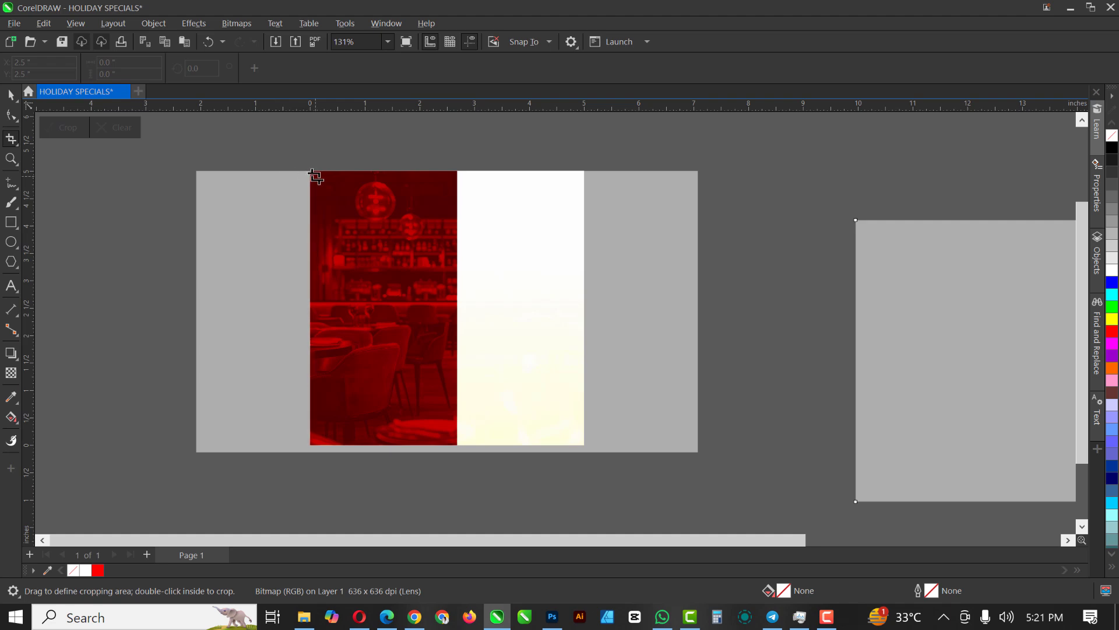
key(space)
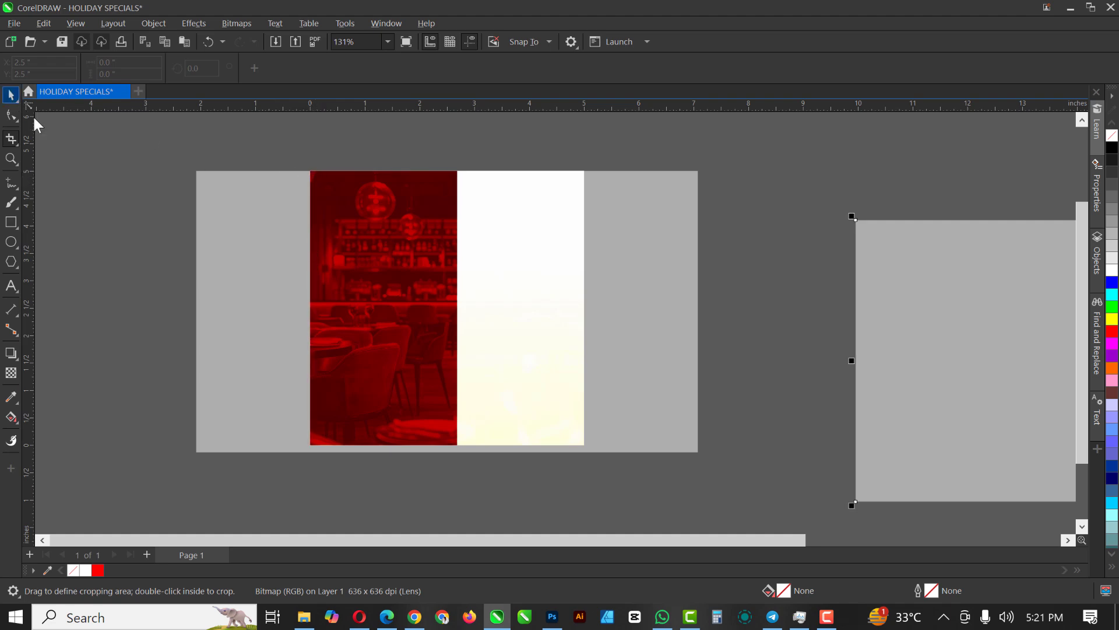
click(544, 267)
key(space)
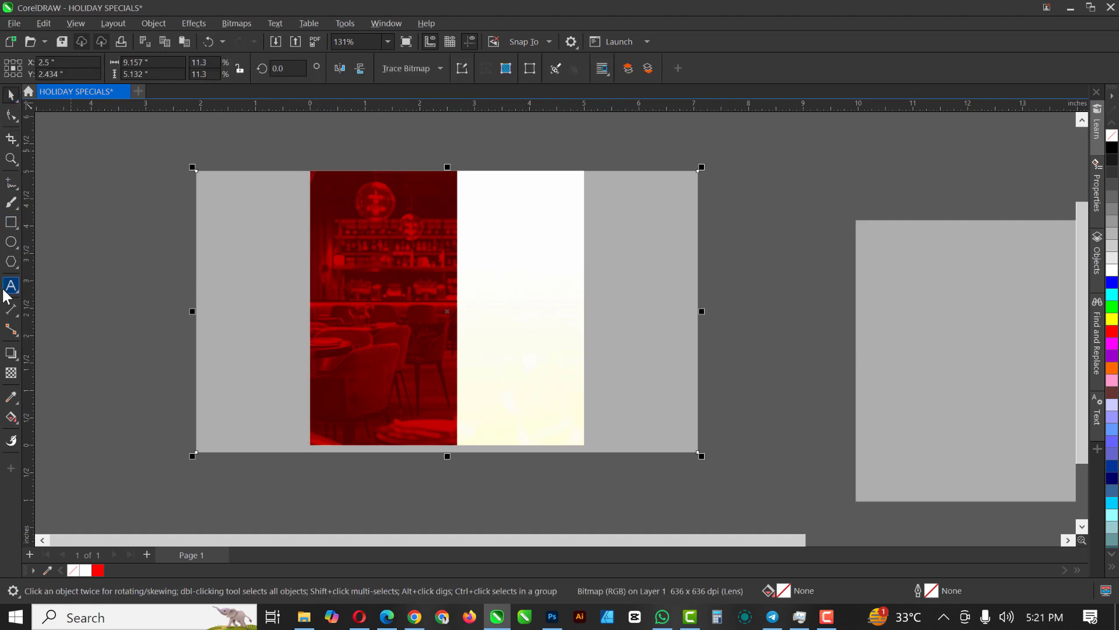
click(11, 140)
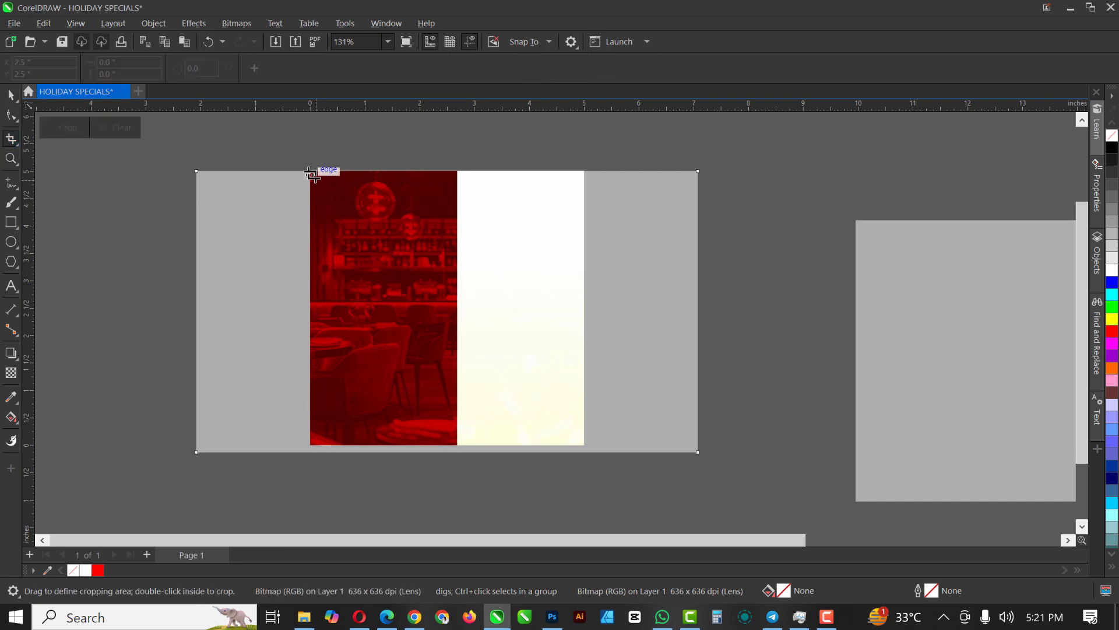
drag(313, 171, 457, 444)
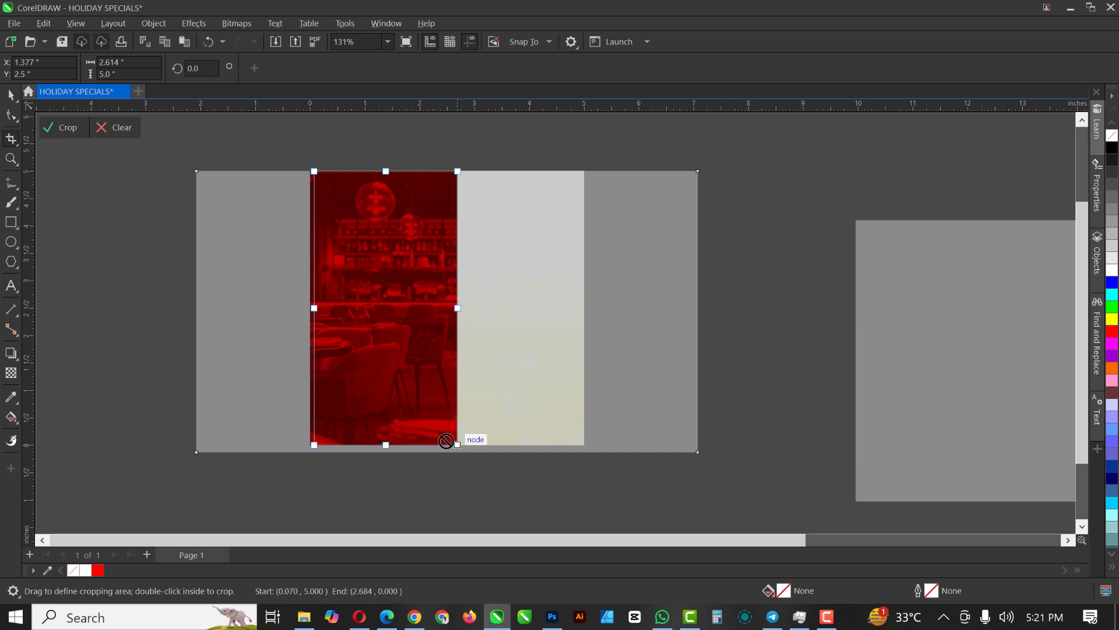
scroll(300, 290, up, 1)
scroll(327, 310, up, 4)
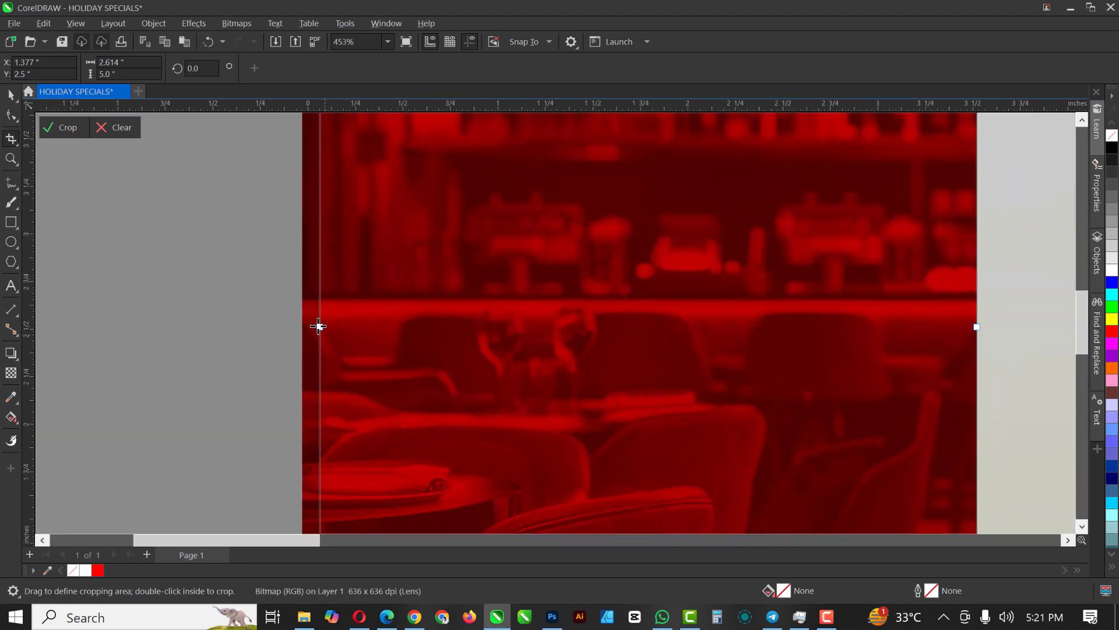
drag(304, 327, 302, 325)
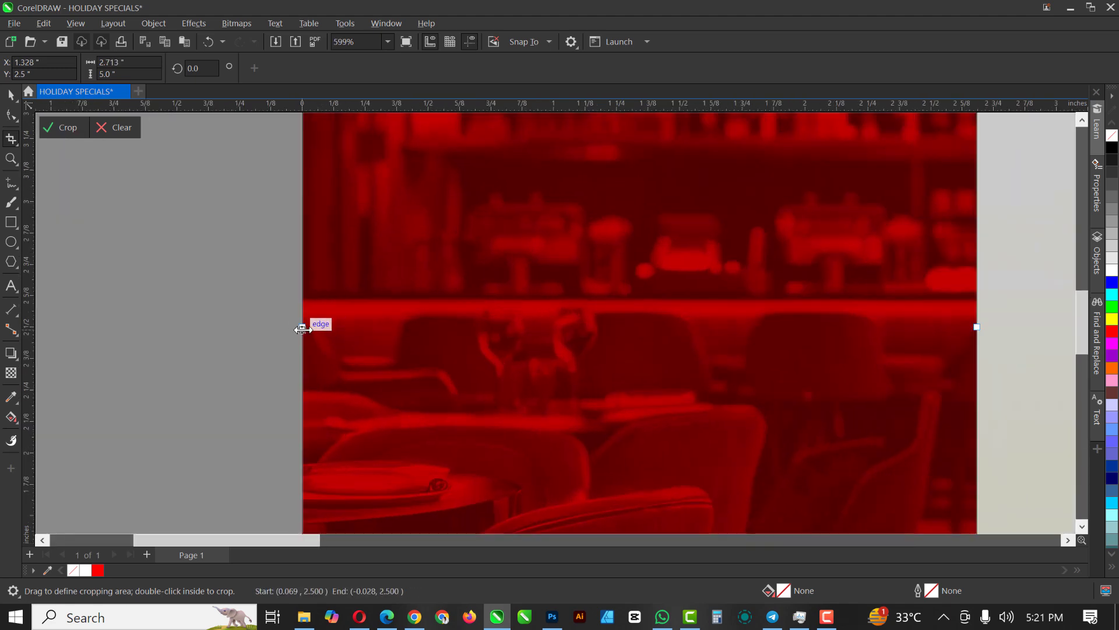
Check the crop area's edges, crop the restaurant photo to the red rectangle, and select the cropped photo
scroll(334, 351, down, 3)
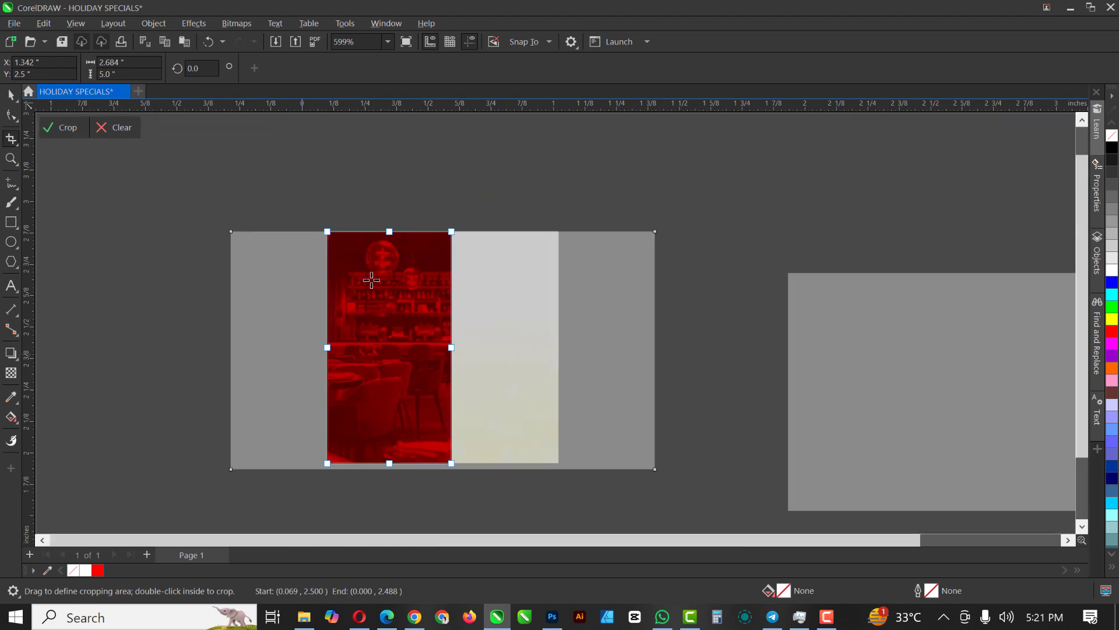
scroll(374, 227, up, 1)
scroll(397, 224, up, 4)
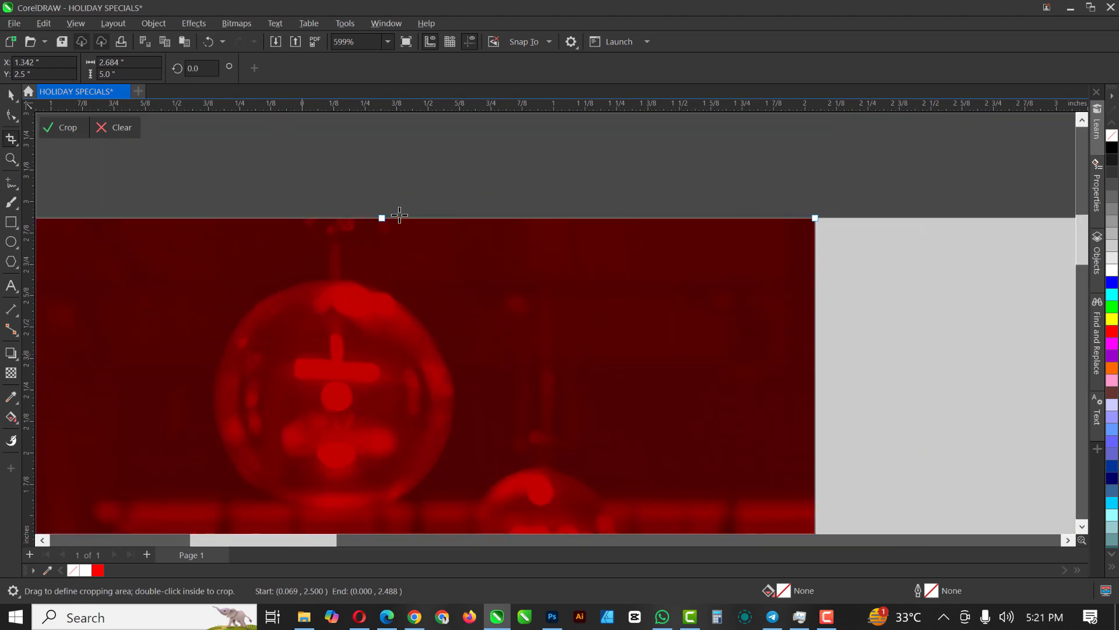
scroll(396, 227, down, 5)
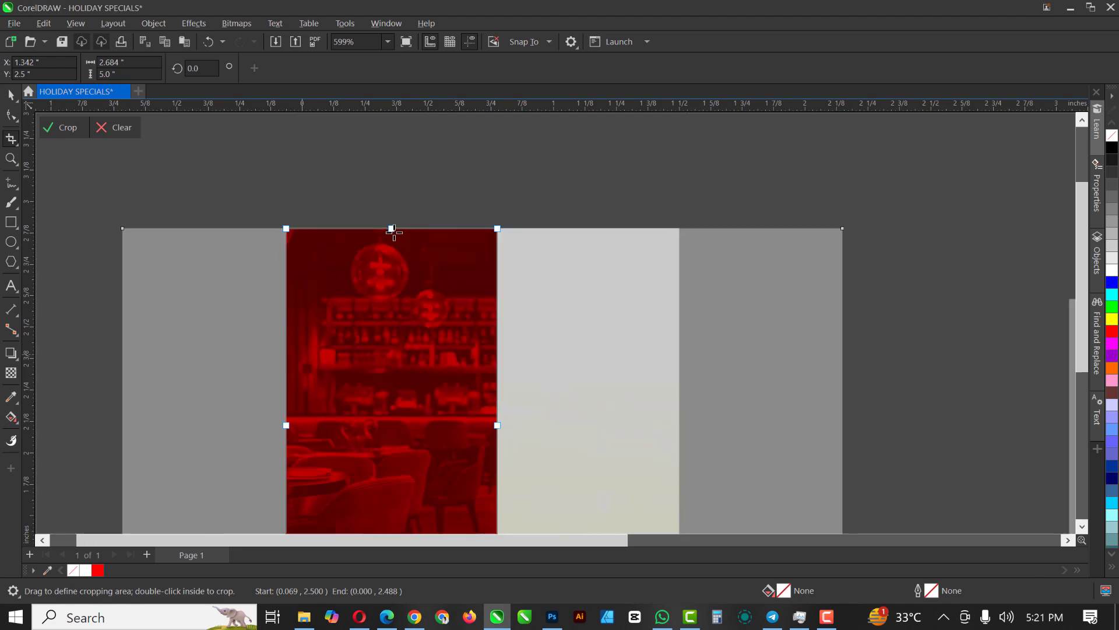
scroll(405, 277, up, 1)
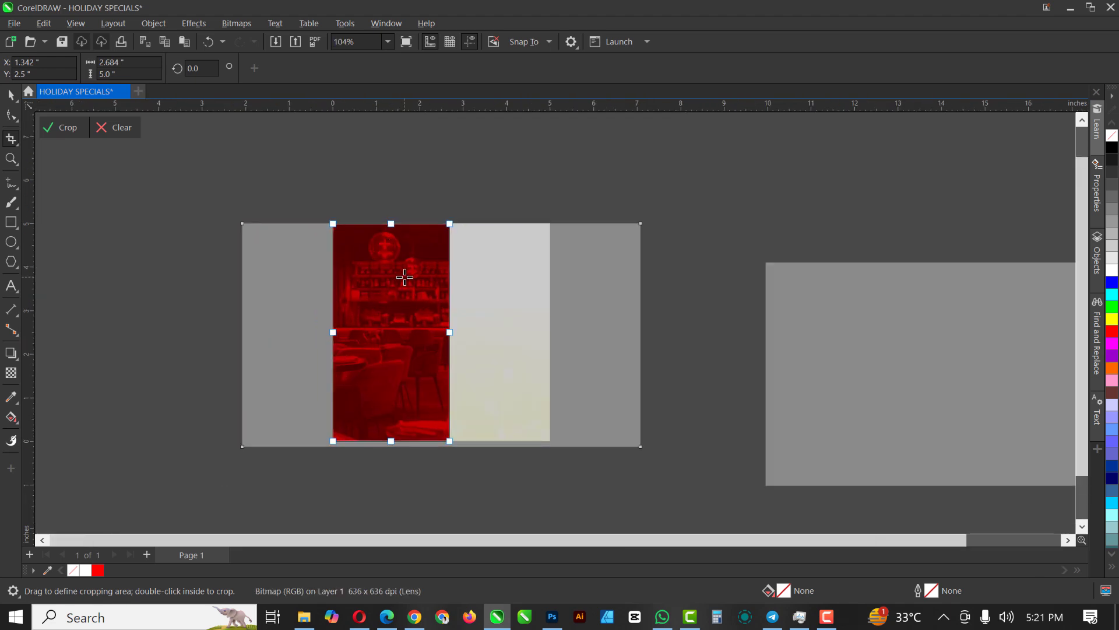
double_click(406, 274)
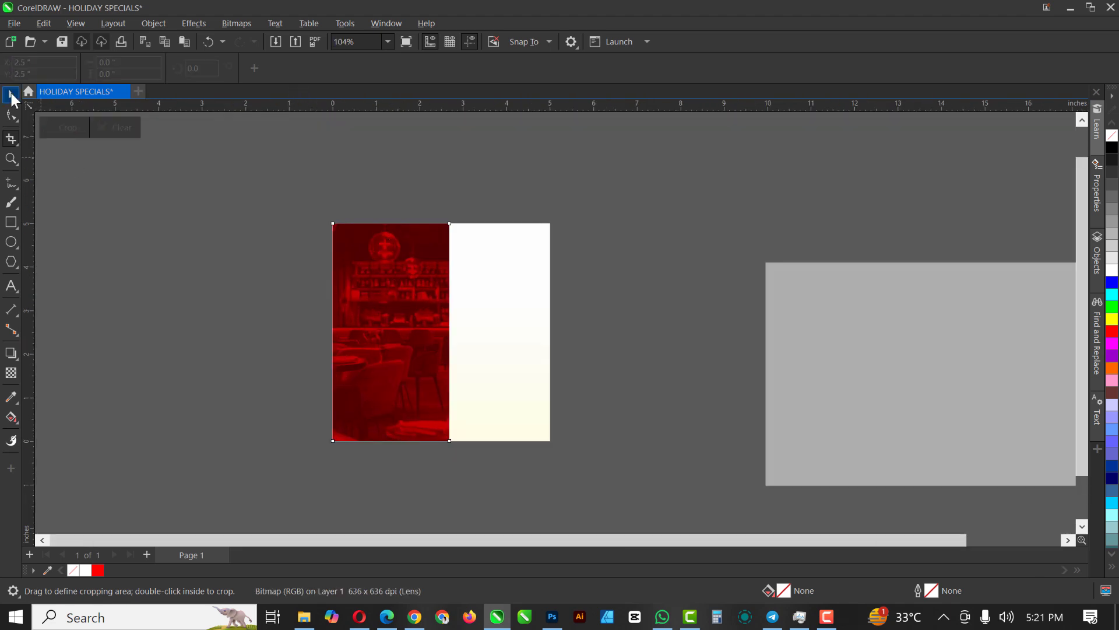
click(11, 97)
click(411, 291)
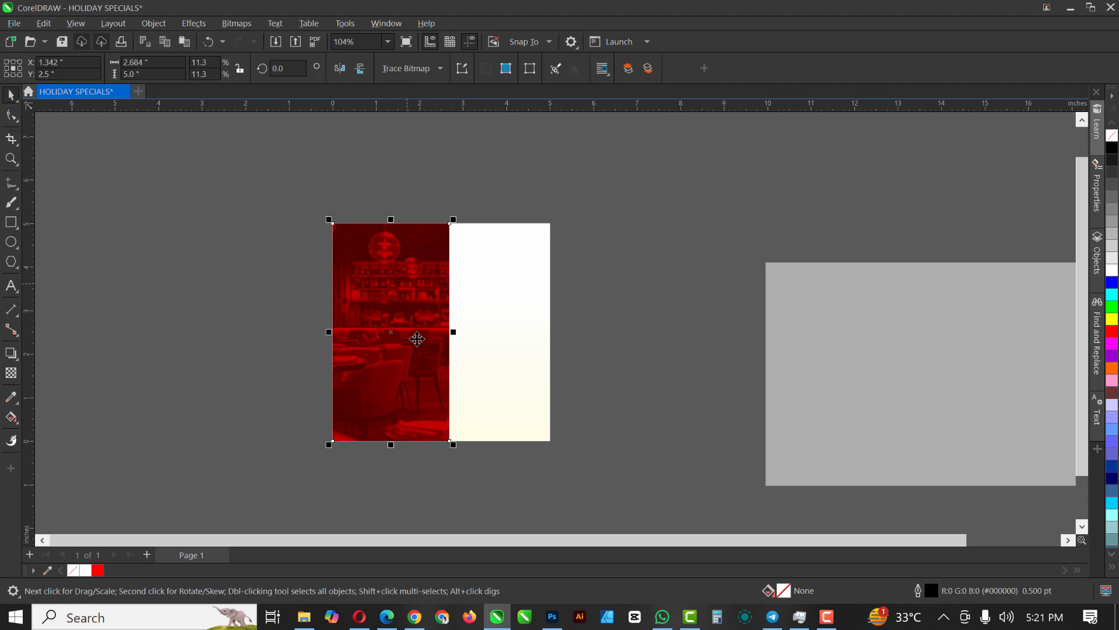
Compare the cropped restaurant photo with no transparency and with a uniform transparency of 50
scroll(412, 320, up, 4)
scroll(395, 312, down, 2)
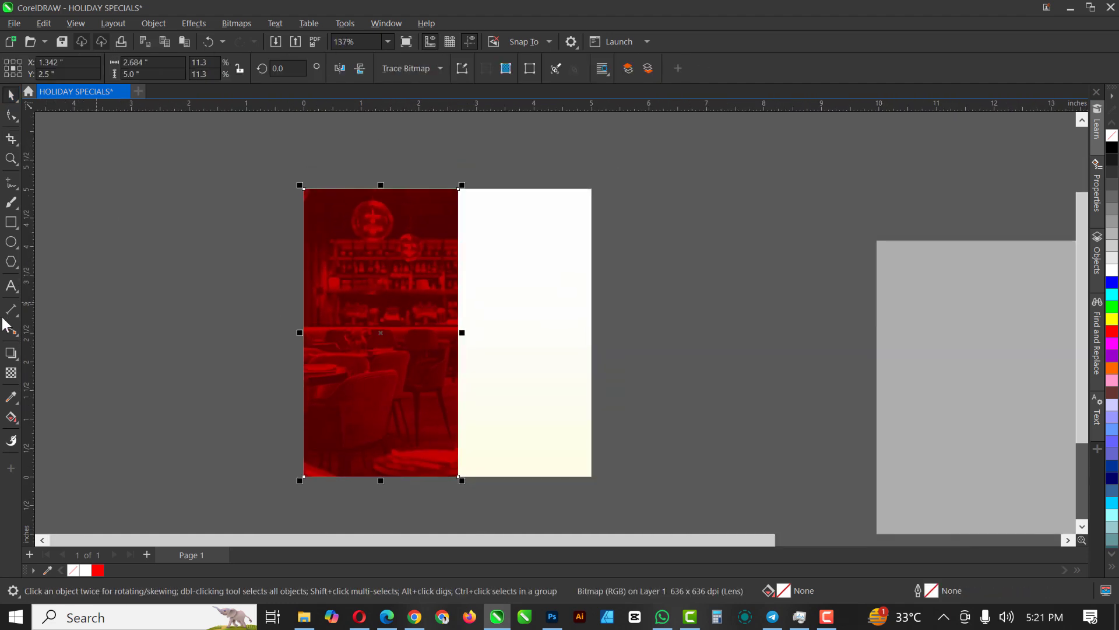
click(11, 374)
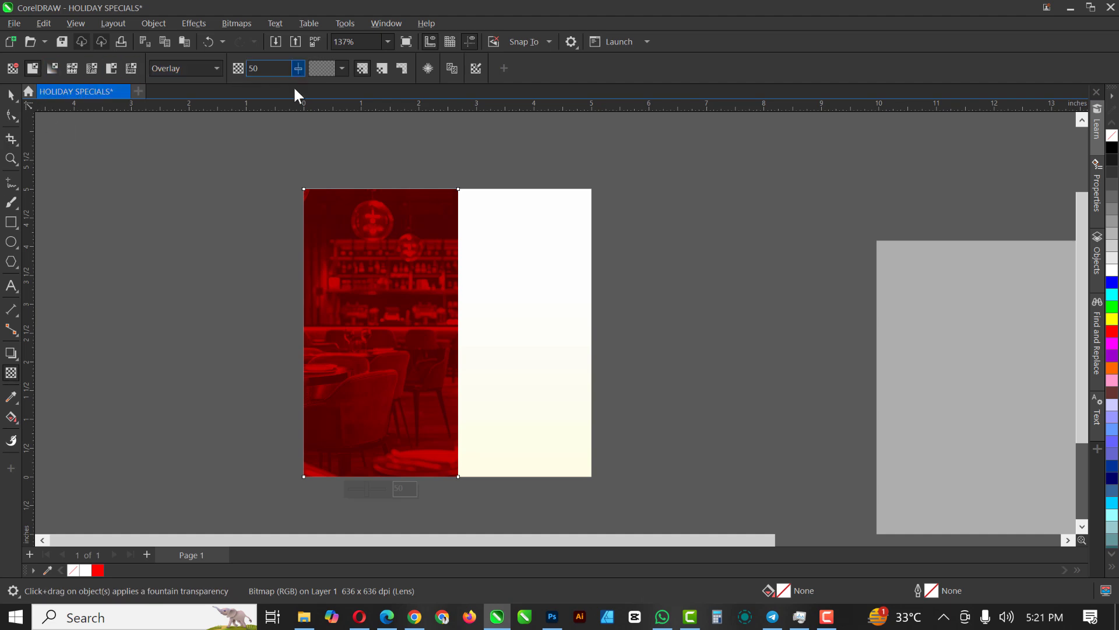
click(12, 68)
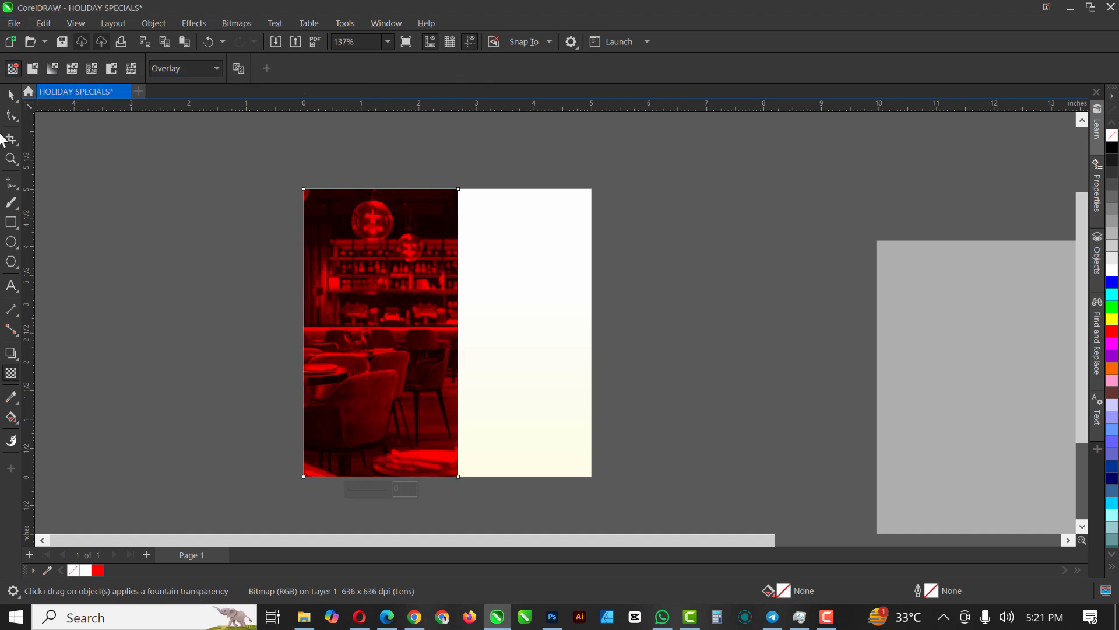
click(32, 68)
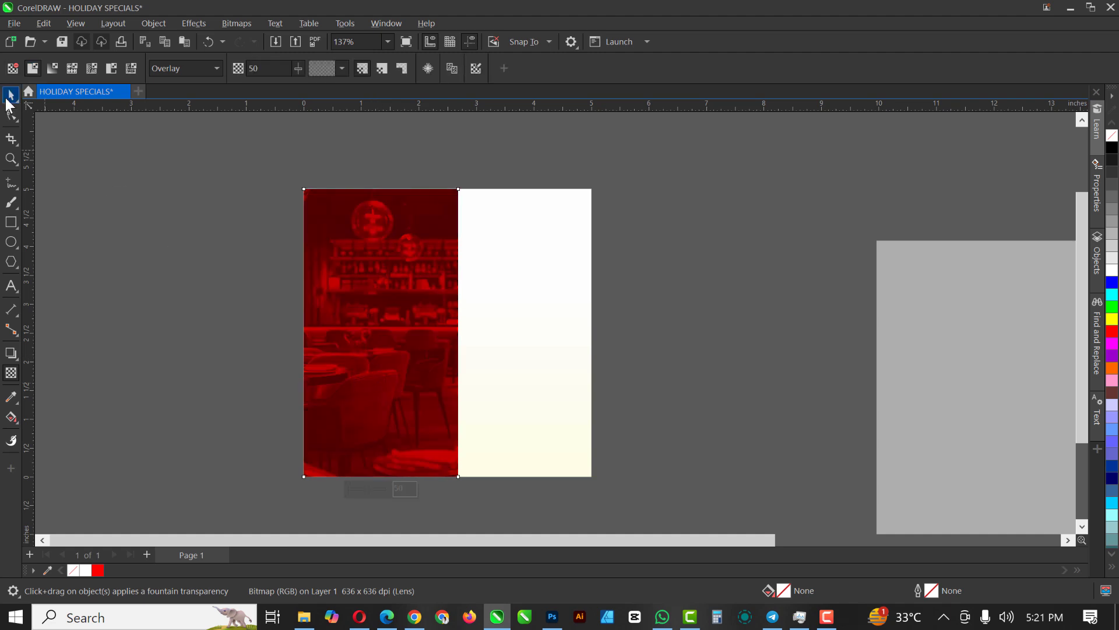
click(10, 96)
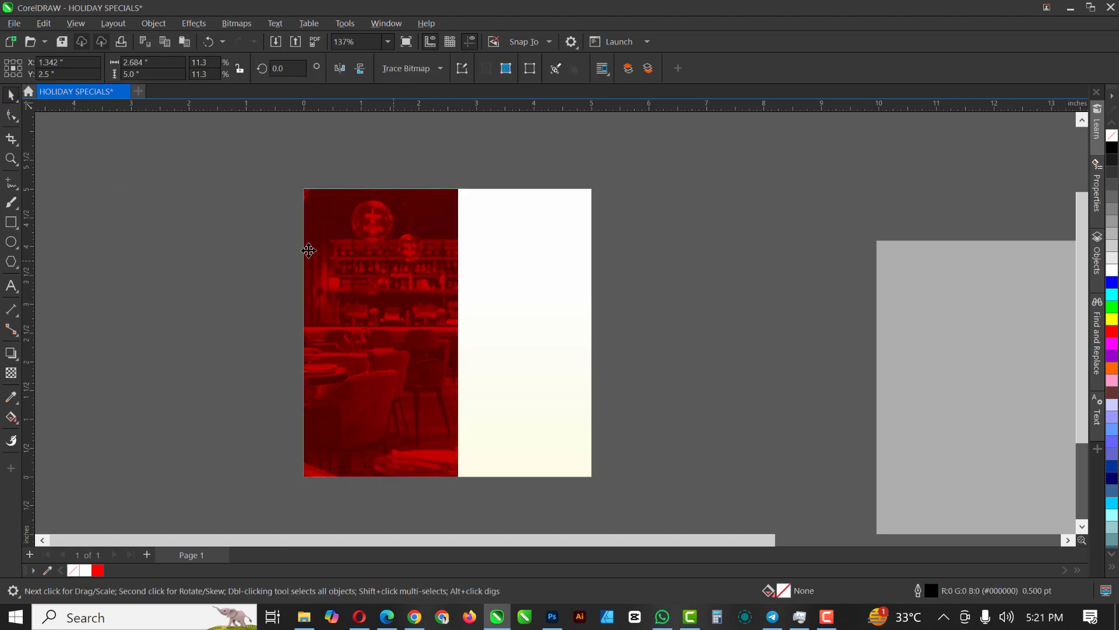
Try moving the cropped photo off the red rectangle, then undo the move
drag(309, 251, 169, 269)
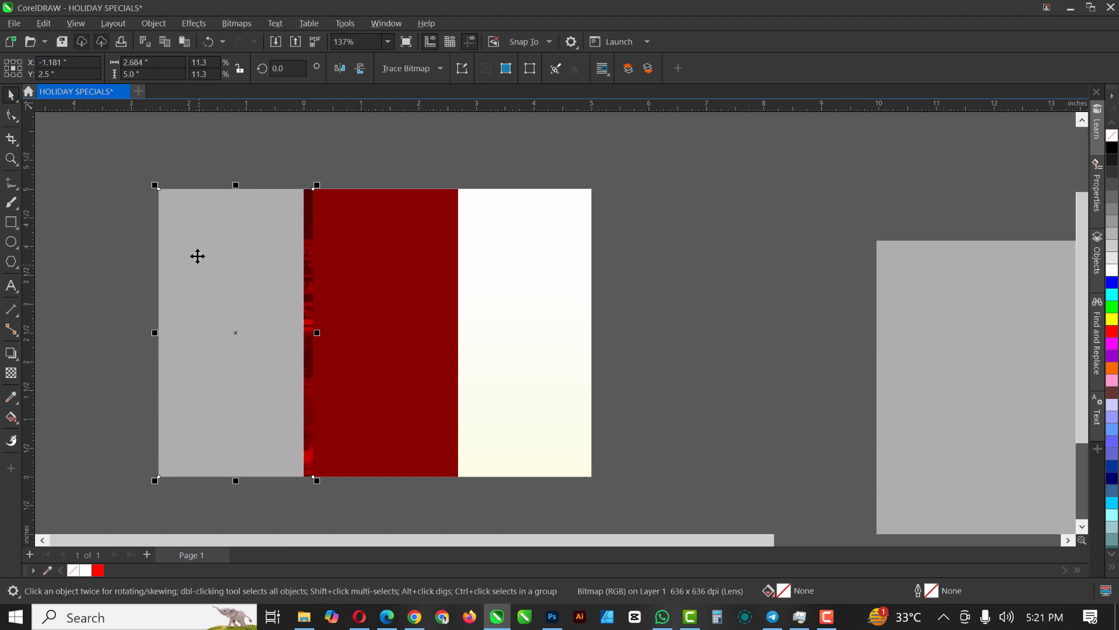
key(ctrl+z)
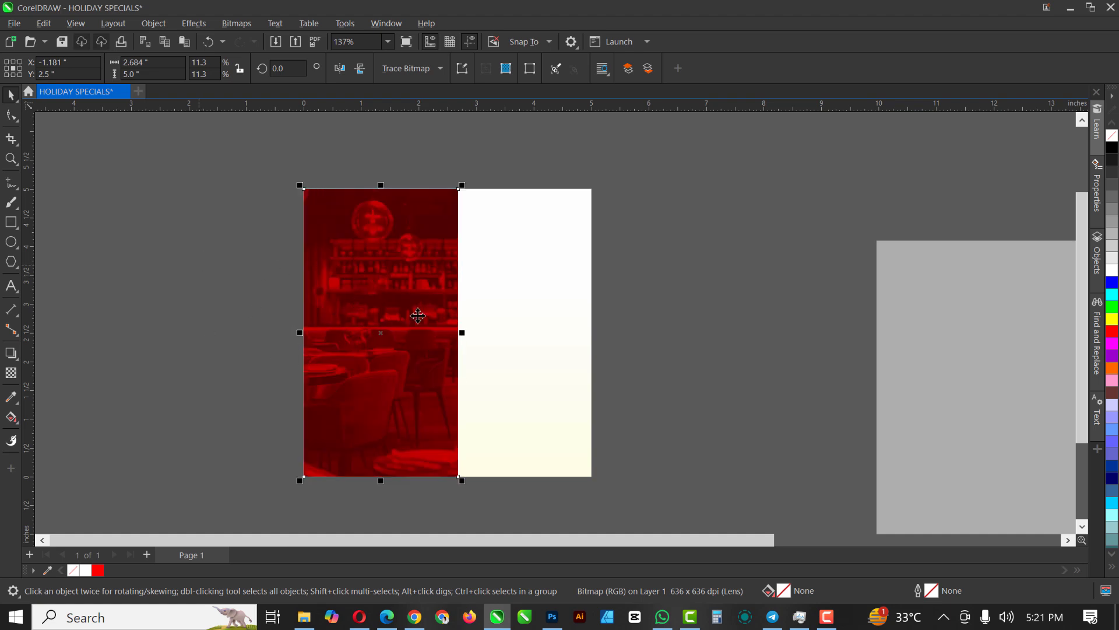
key(ctrl+z)
key(ctrl+shift+z)
Increase the uniform transparency of the cropped restaurant photo so it appears fainter over the red rectangle, and deselect it
click(12, 373)
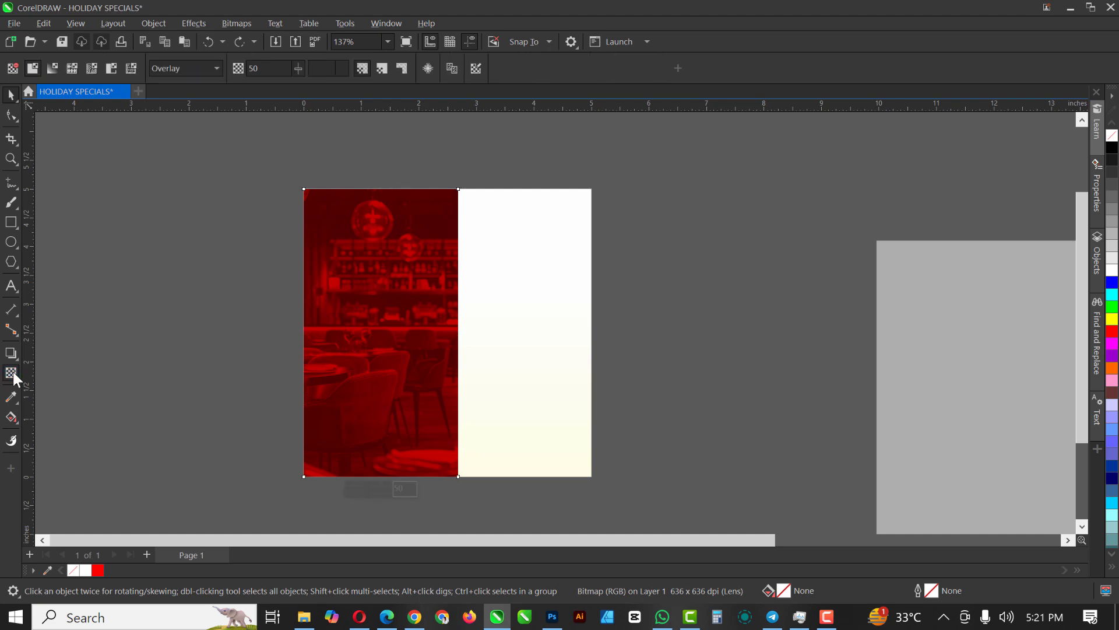
mouse_move(299, 66)
mouse_down()
mouse_move(323, 65)
mouse_move(289, 67)
mouse_up()
click(297, 68)
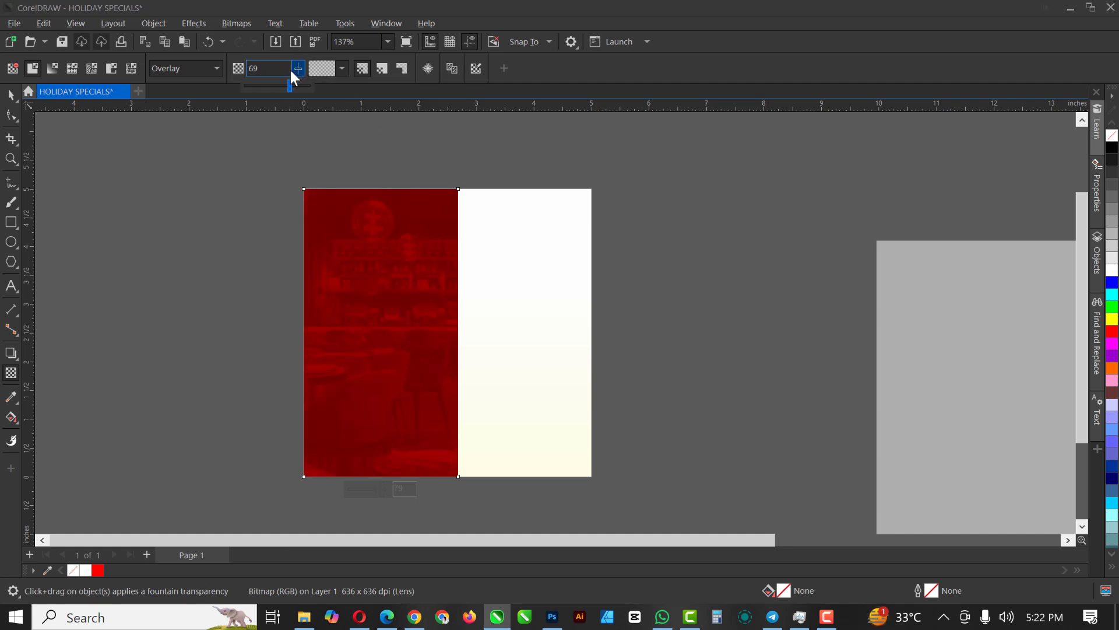
click(16, 95)
click(128, 282)
Move the spare transparent restaurant photo from beside the page onto the flyer, spanning the red and cream parts
scroll(173, 165, down, 1)
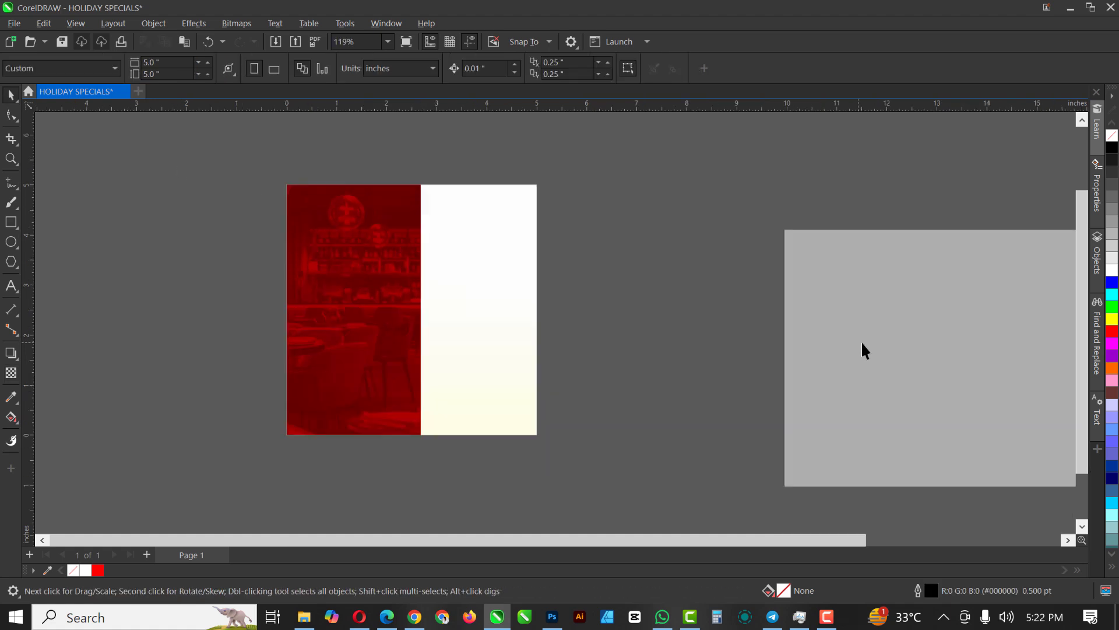
click(929, 350)
drag(899, 332, 459, 345)
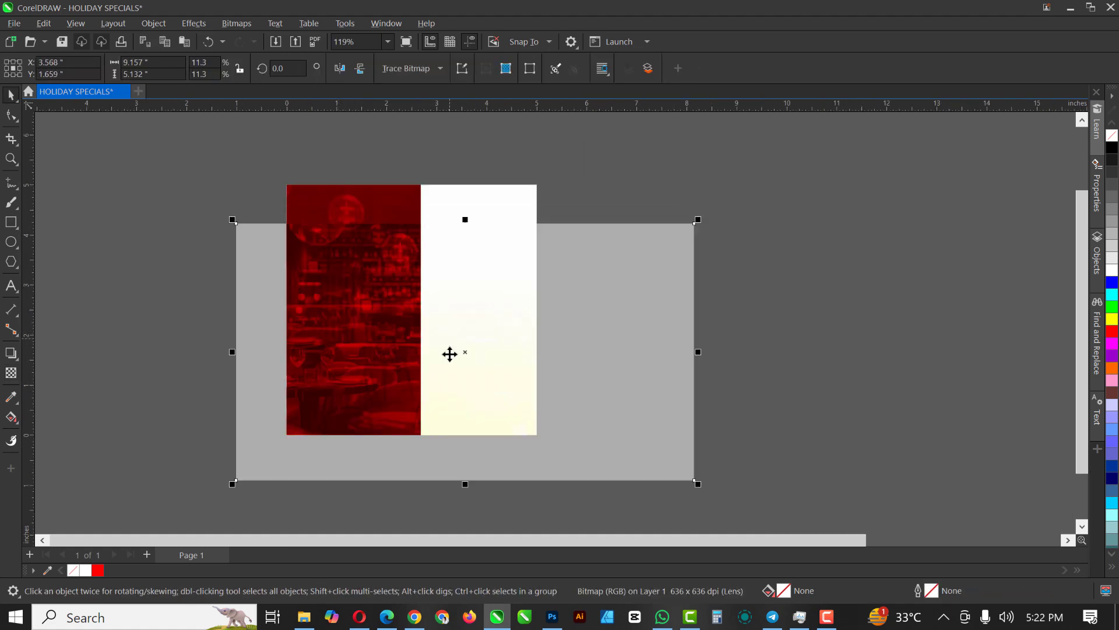
Try the Screen, Overlay, Normal, Color Dodge, Soft Light and Logical AND merge modes on the spare restaurant photo
click(11, 376)
click(194, 67)
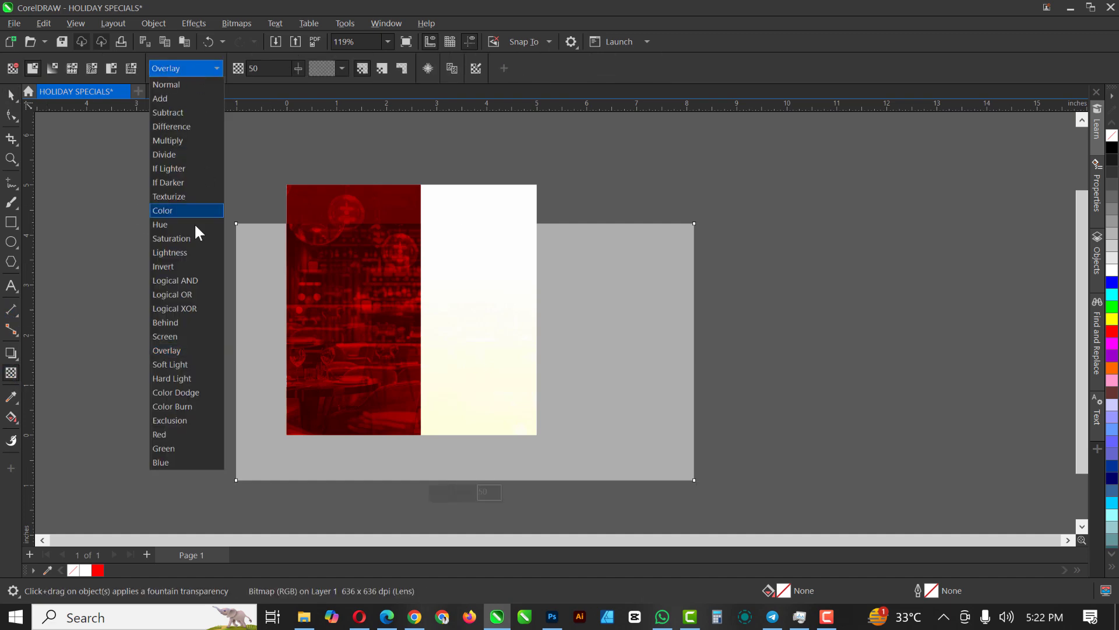
click(177, 336)
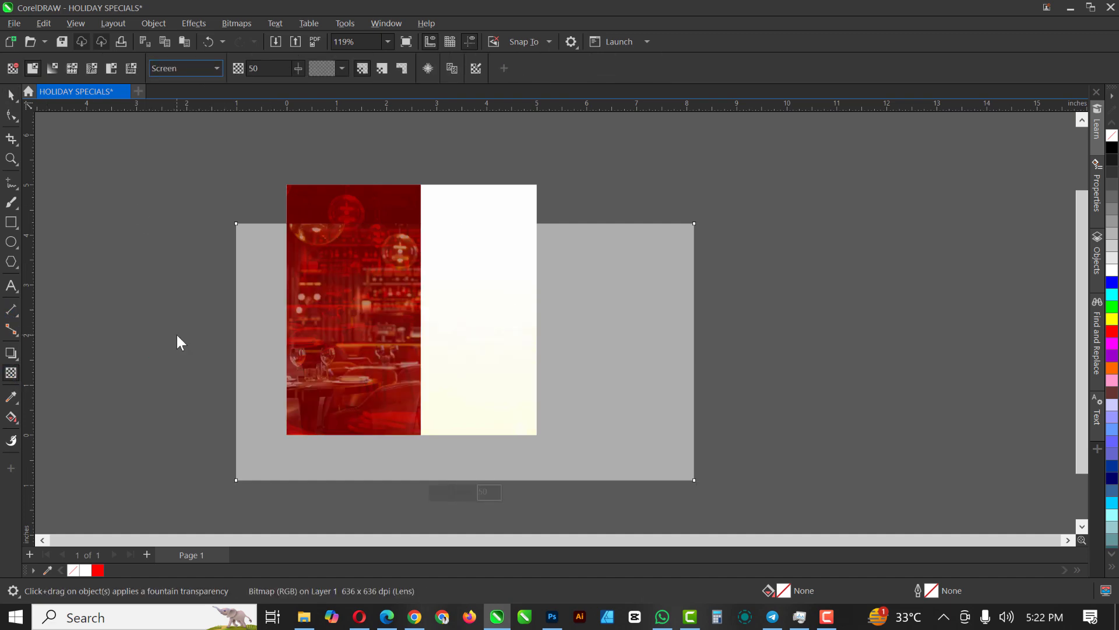
click(206, 66)
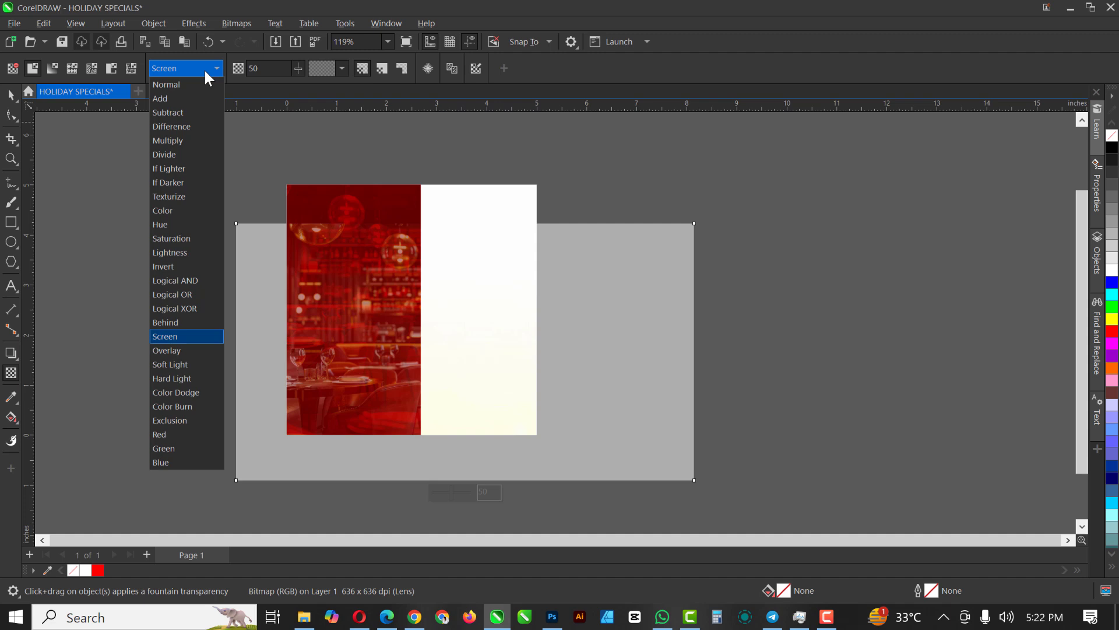
click(178, 350)
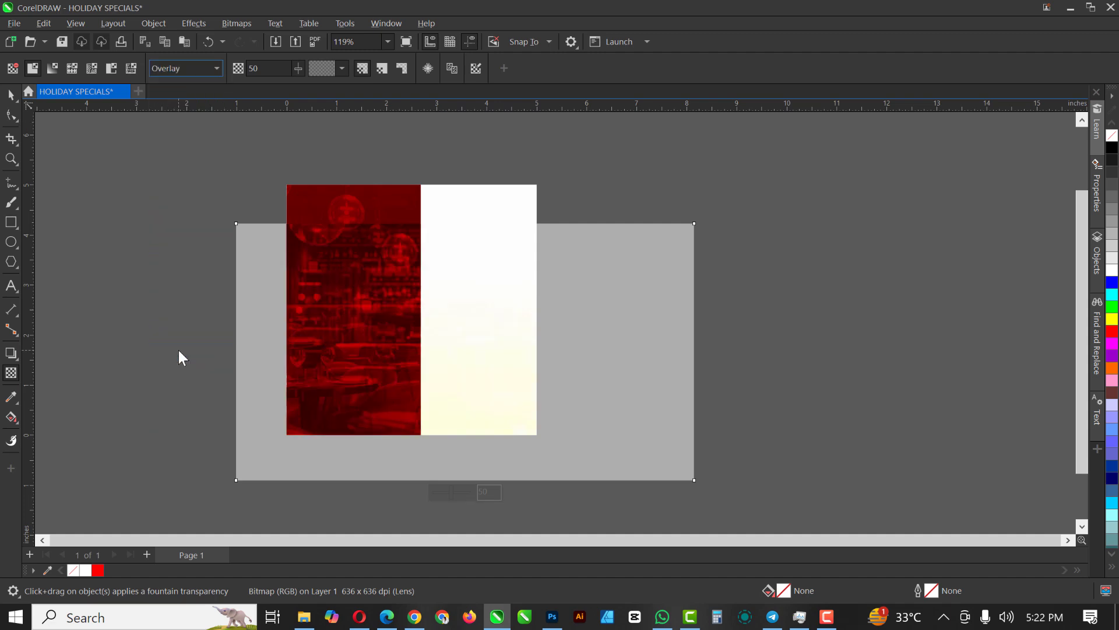
click(184, 67)
click(169, 82)
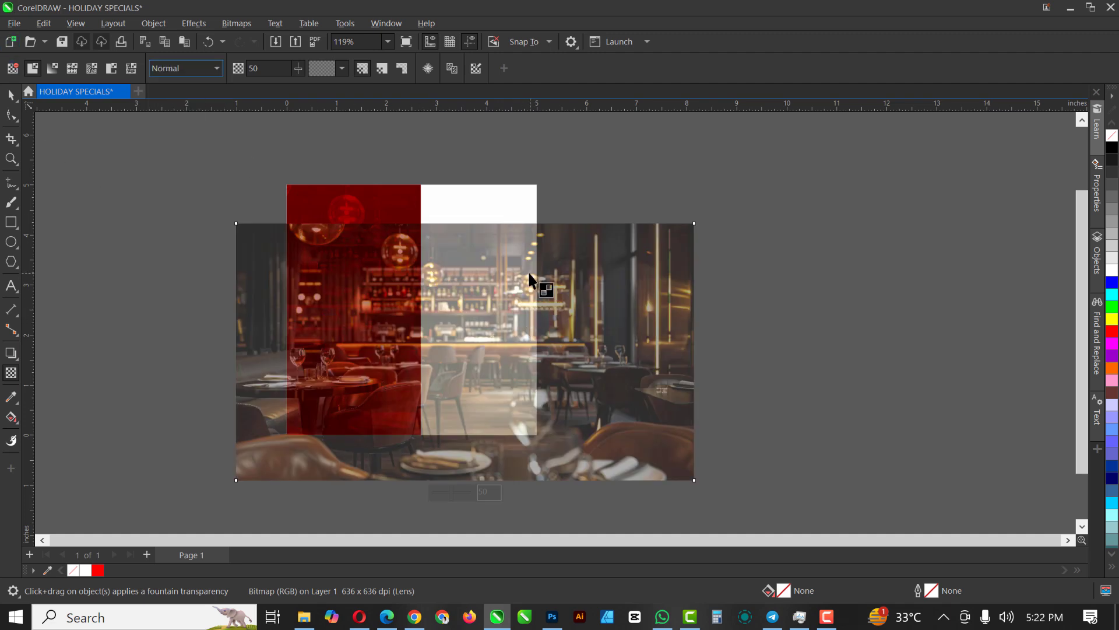
click(215, 69)
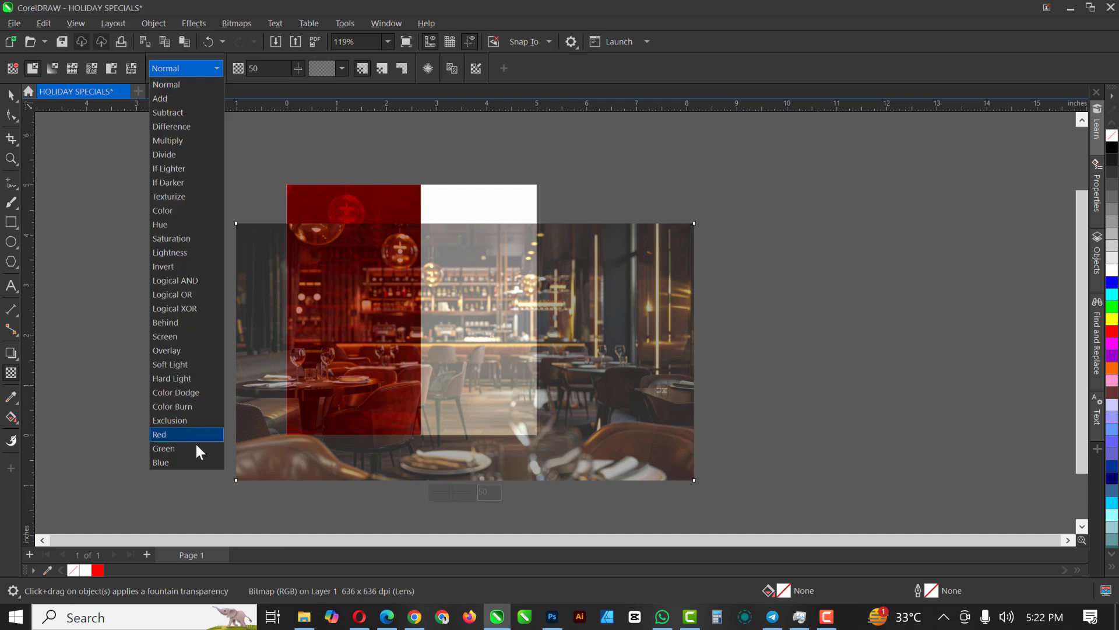
click(186, 393)
click(197, 71)
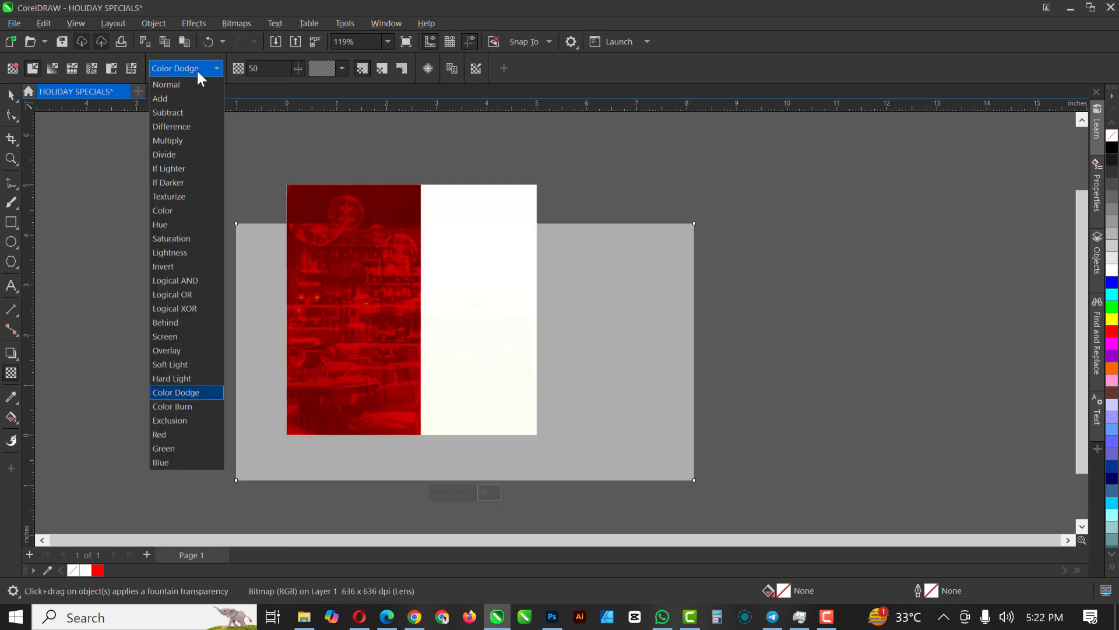
click(178, 358)
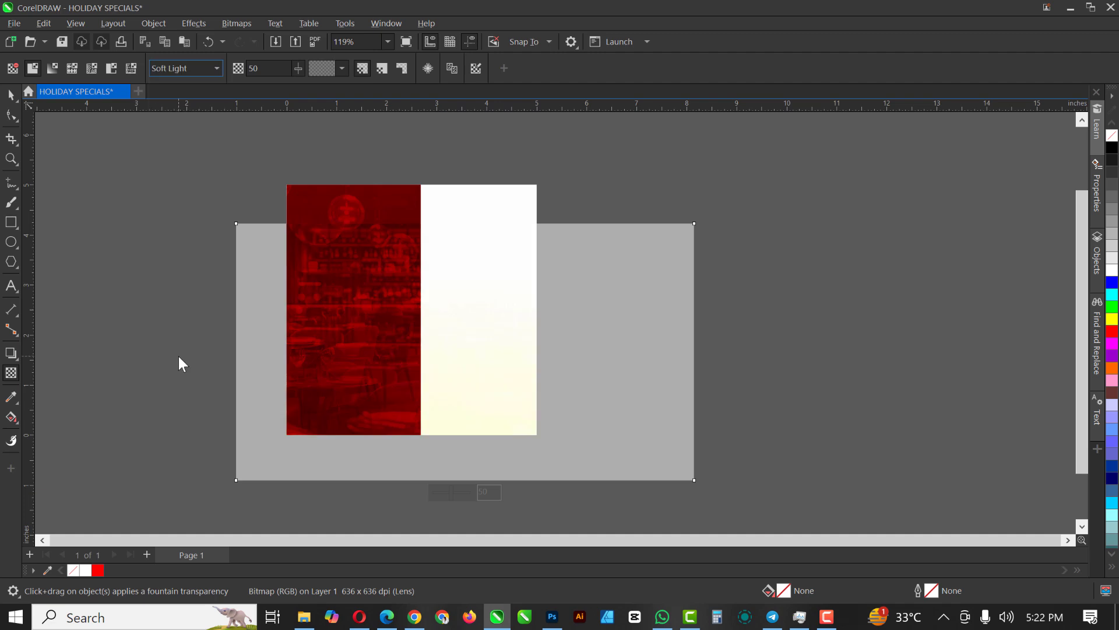
click(219, 69)
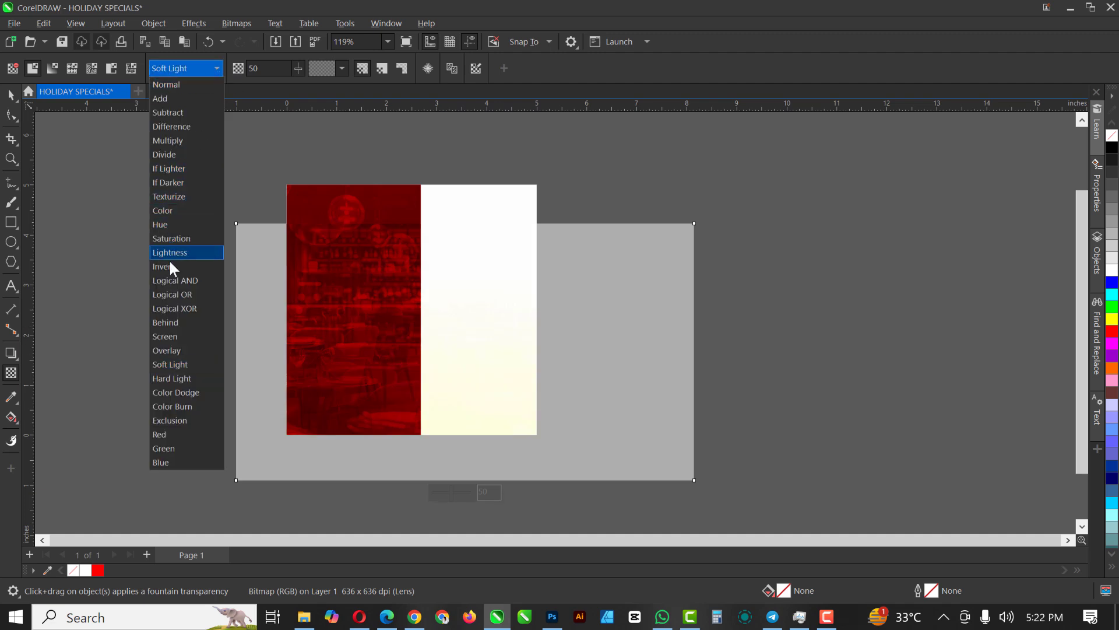
click(179, 342)
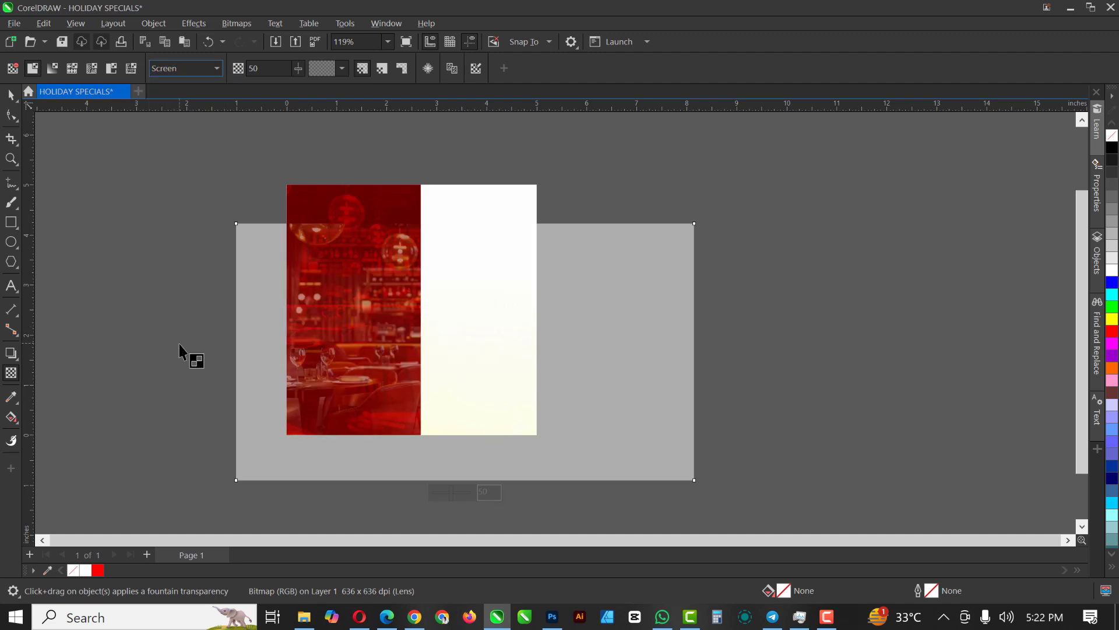
click(216, 68)
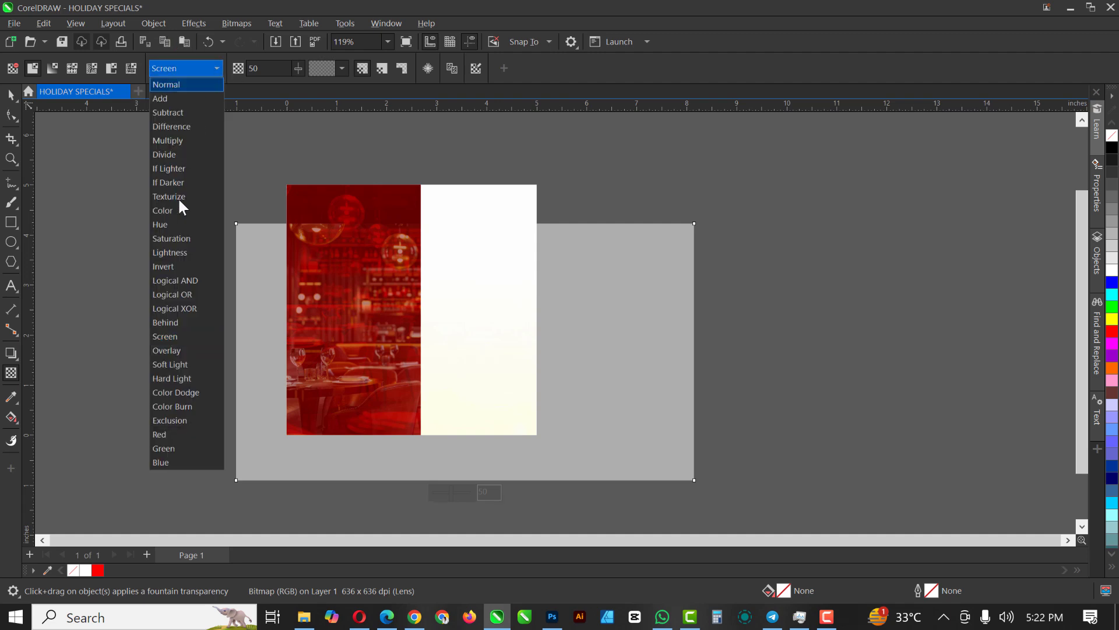
click(174, 280)
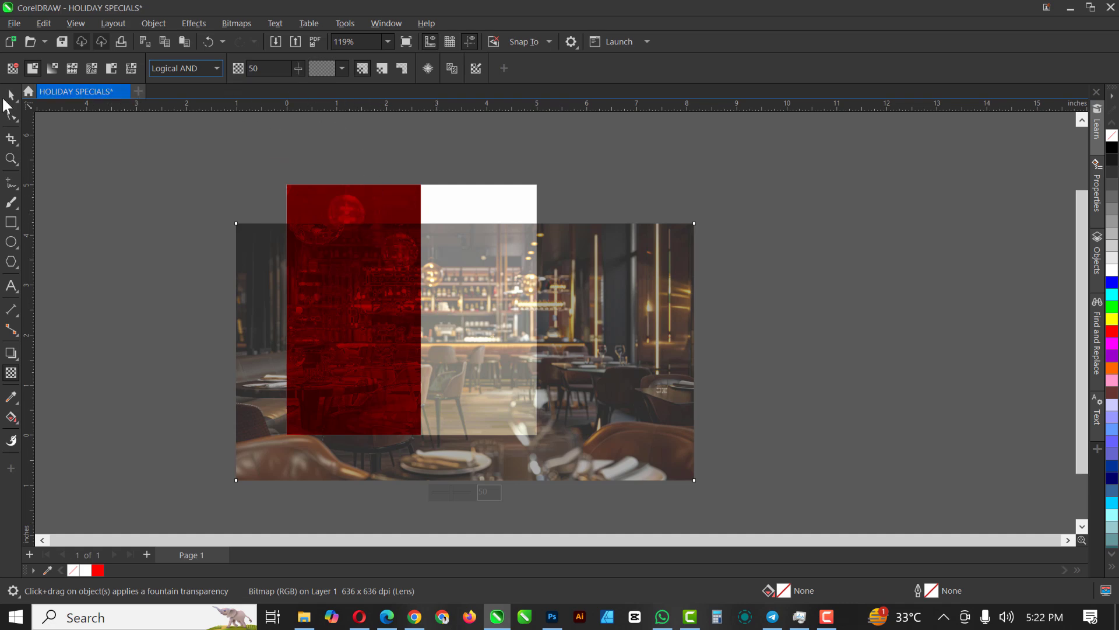
Set the spare photo's merge mode to Normal and move it up until it is vertically centred on the page
click(182, 70)
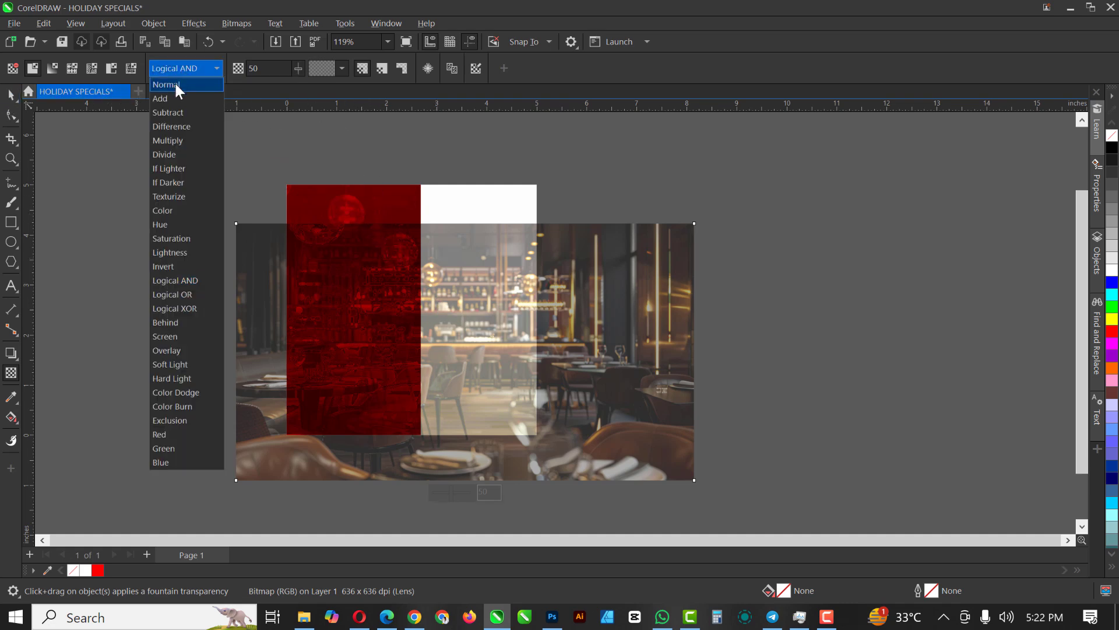
click(174, 82)
click(12, 95)
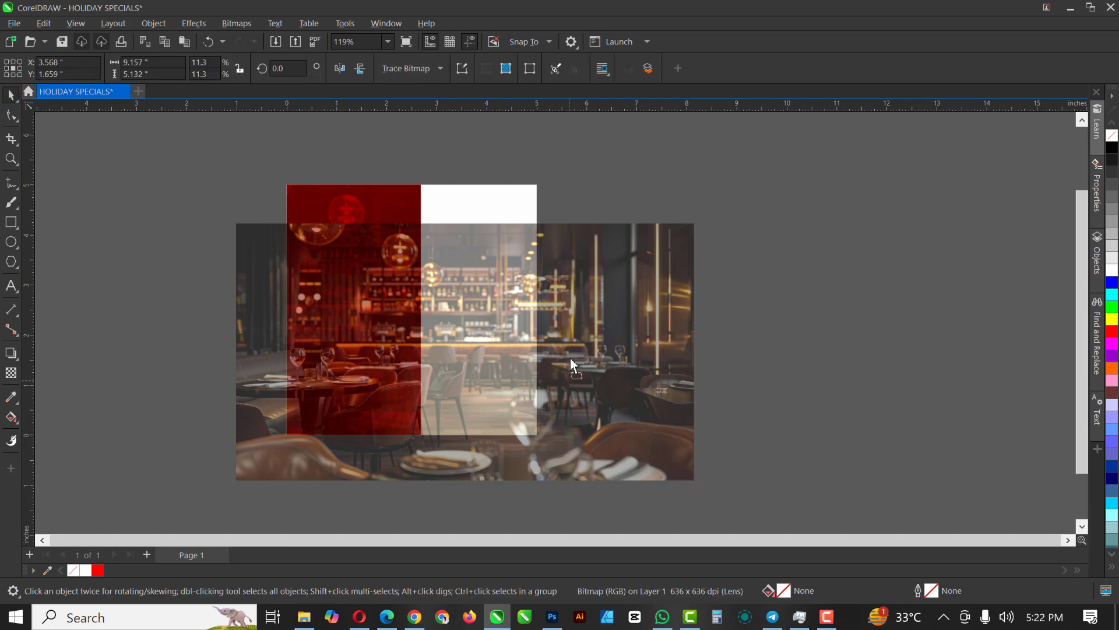
drag(571, 358, 572, 338)
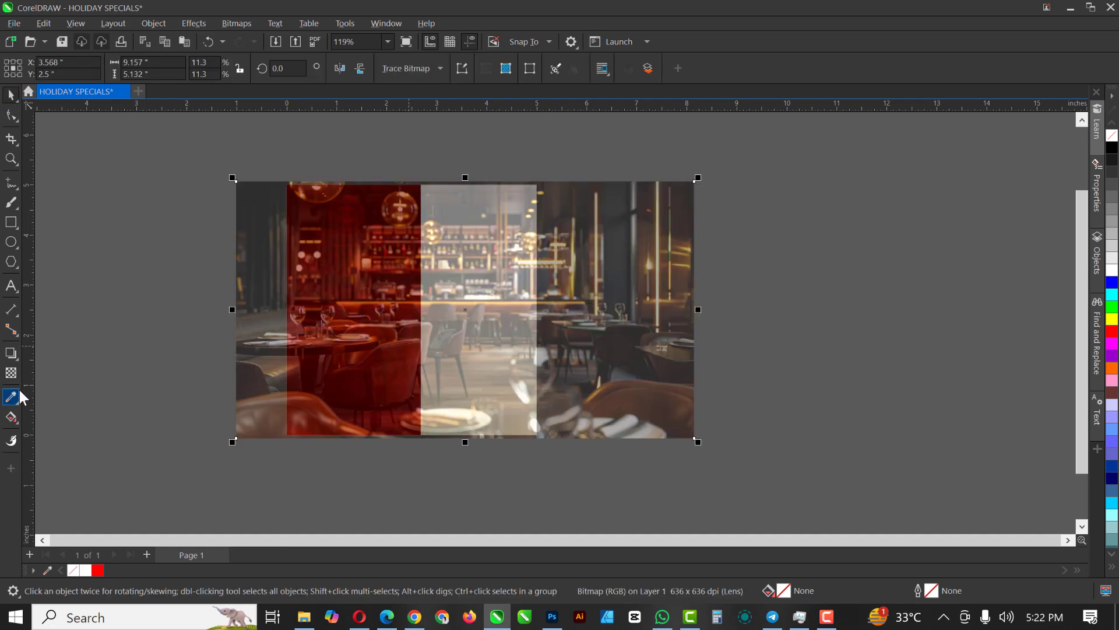
Set the spare photo's uniform transparency to 85
click(11, 373)
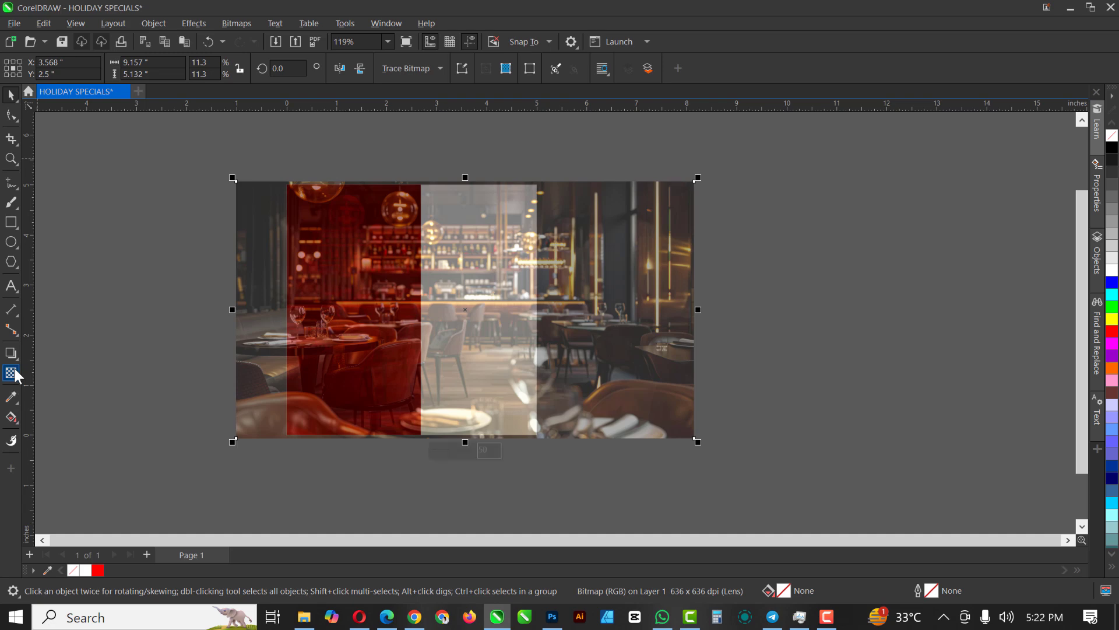
click(299, 69)
drag(299, 68, 322, 67)
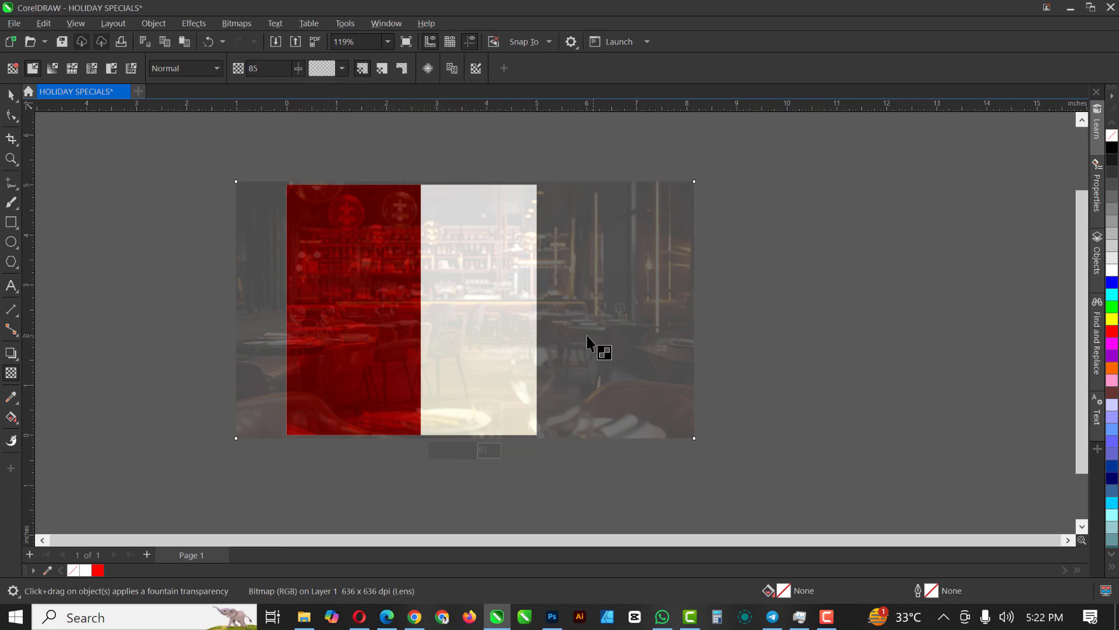
Try a linear fountain transparency fading the spare photo out across the page's right edge, then undo it
drag(593, 337, 513, 334)
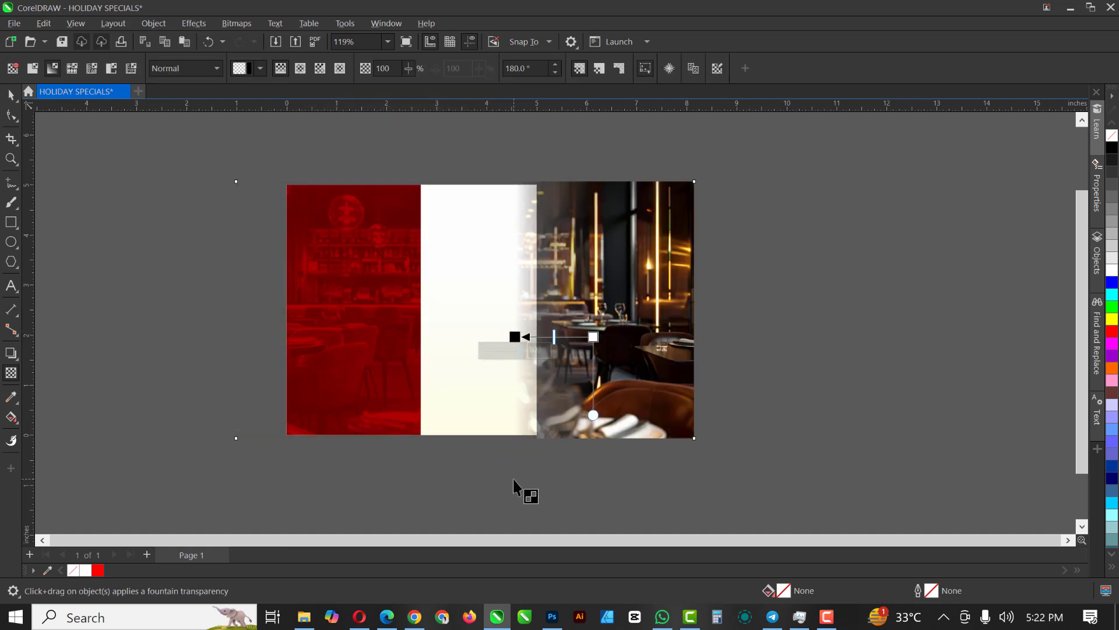
key(ctrl+z)
key(space)
Place the faded photo on the empty area right of the page and PowerClip it inside the cream gradient background rectangle
drag(627, 305, 561, 309)
scroll(505, 272, down, 1)
drag(482, 278, 854, 248)
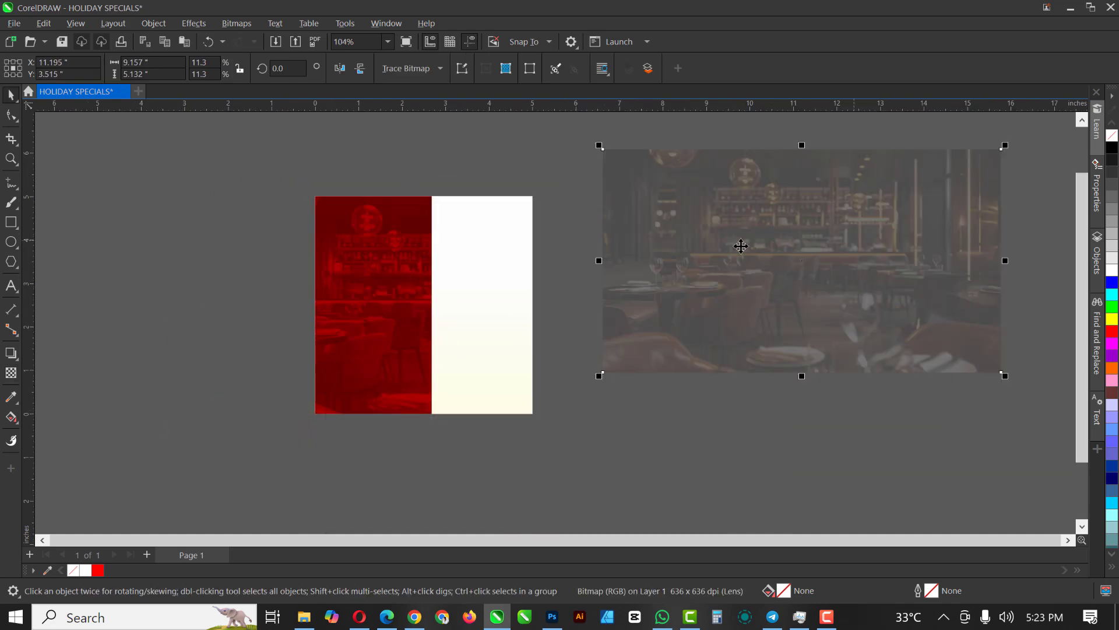
right_click(806, 243)
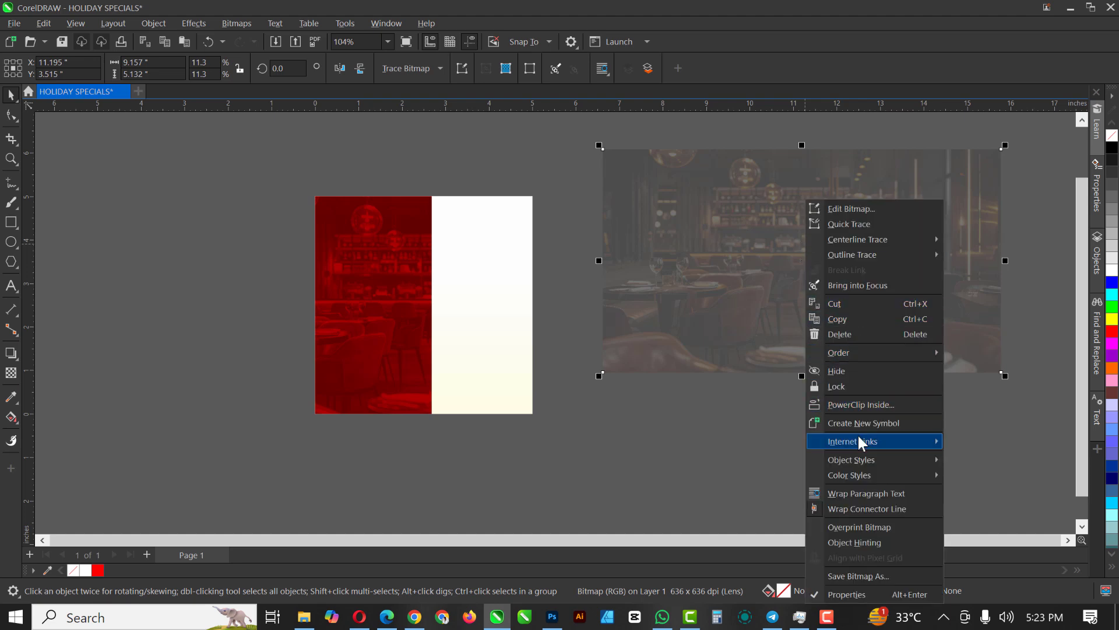
click(855, 406)
click(473, 289)
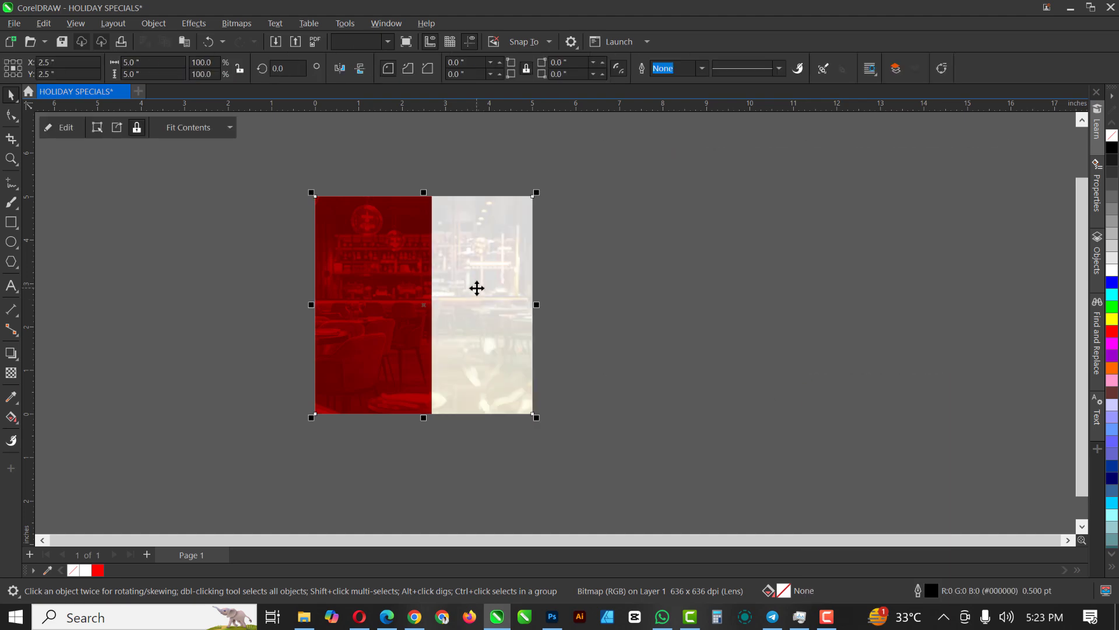
Edit the cream rectangle's PowerClip contents: shift the photo left to X 1.342 inches, enlarge it from its lower-right corner, and finish editing
double_click(478, 292)
click(492, 320)
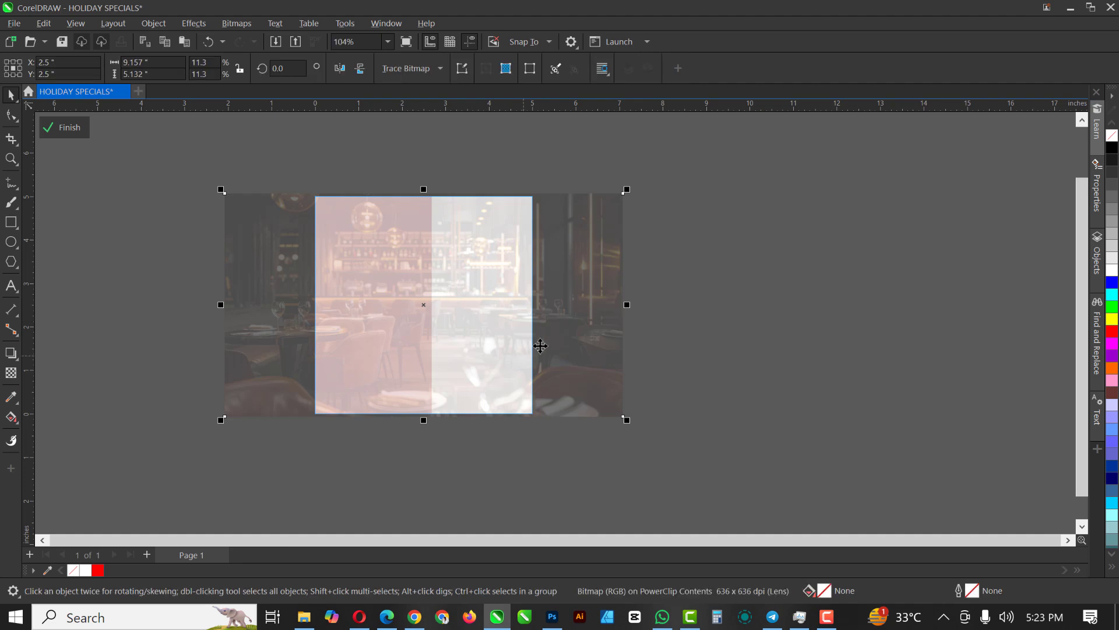
drag(572, 329, 523, 324)
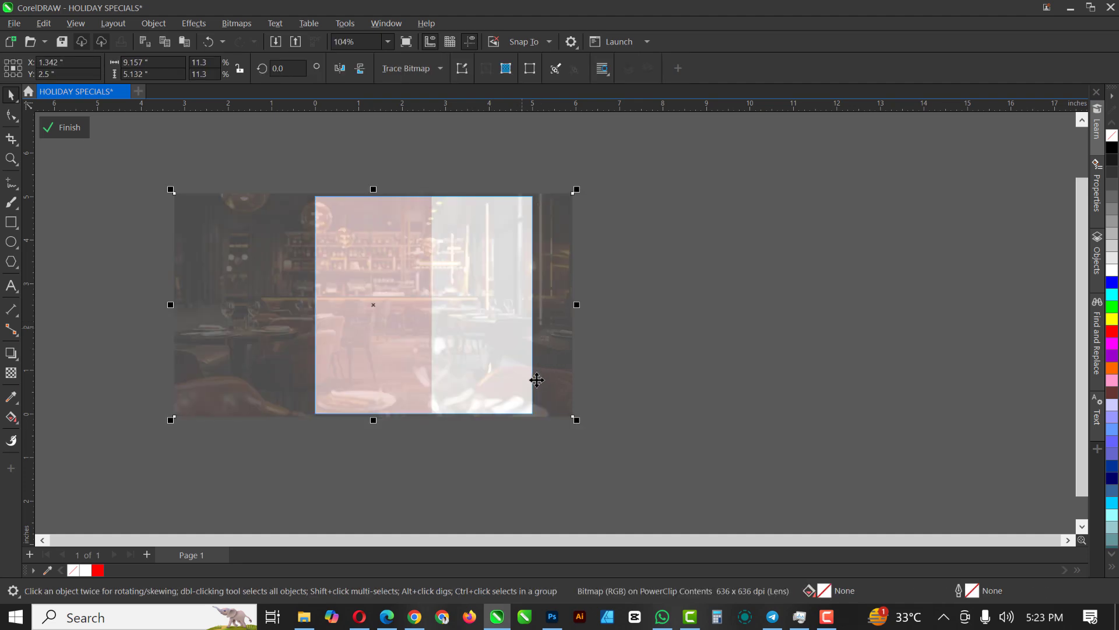
drag(577, 420, 617, 508)
ctrl+click(760, 337)
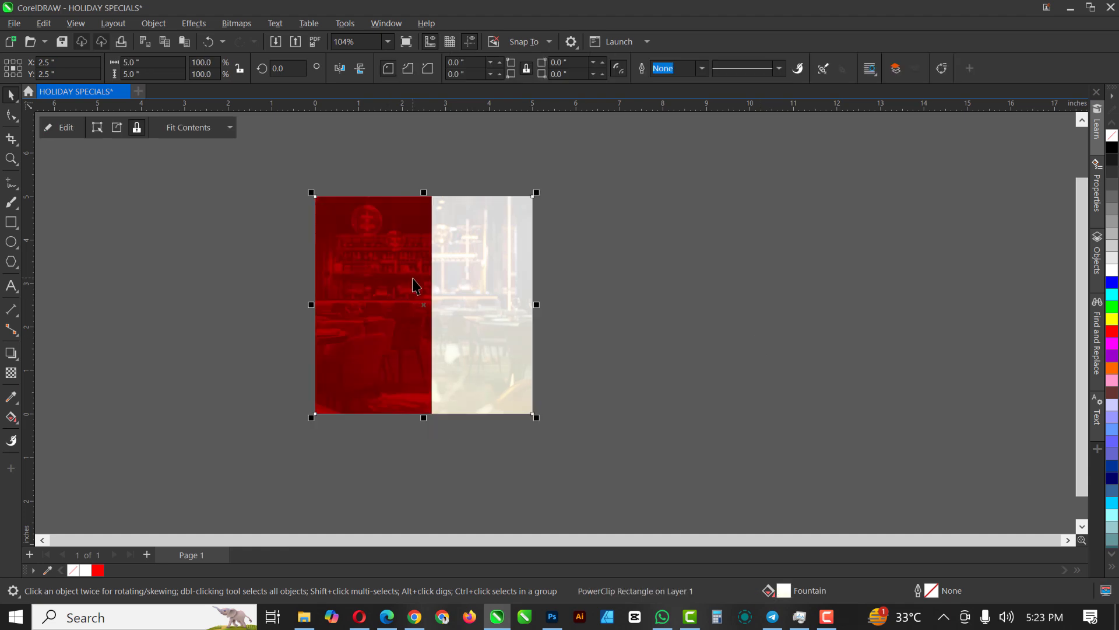
Open the PowerClip contents of the cream gradient background rectangle for editing
scroll(413, 278, up, 1)
scroll(415, 285, up, 1)
scroll(415, 286, up, 1)
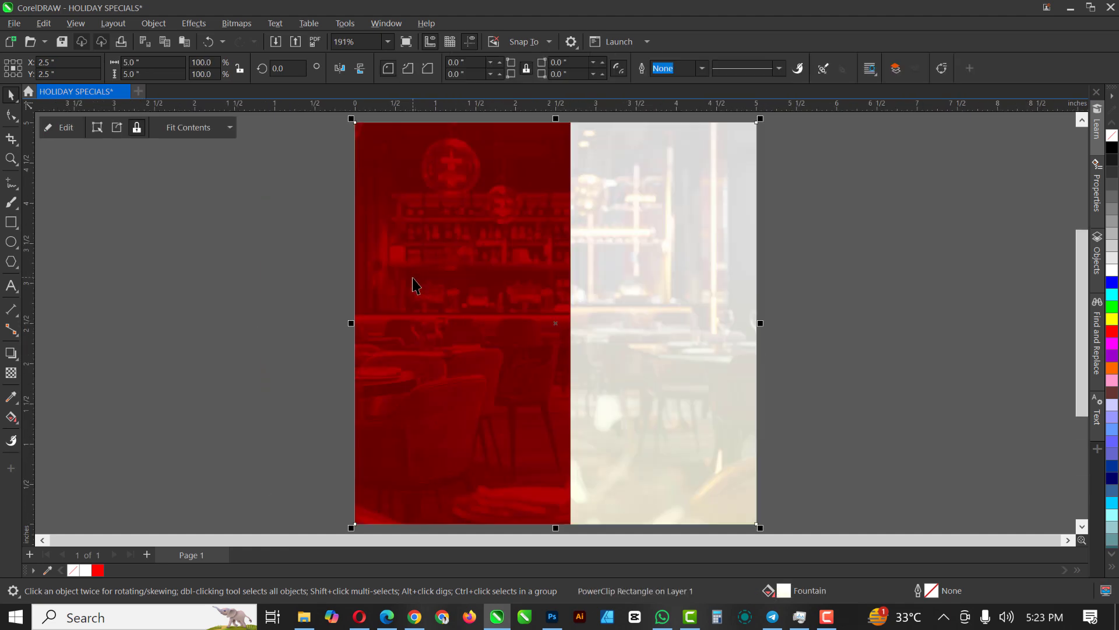
click(820, 247)
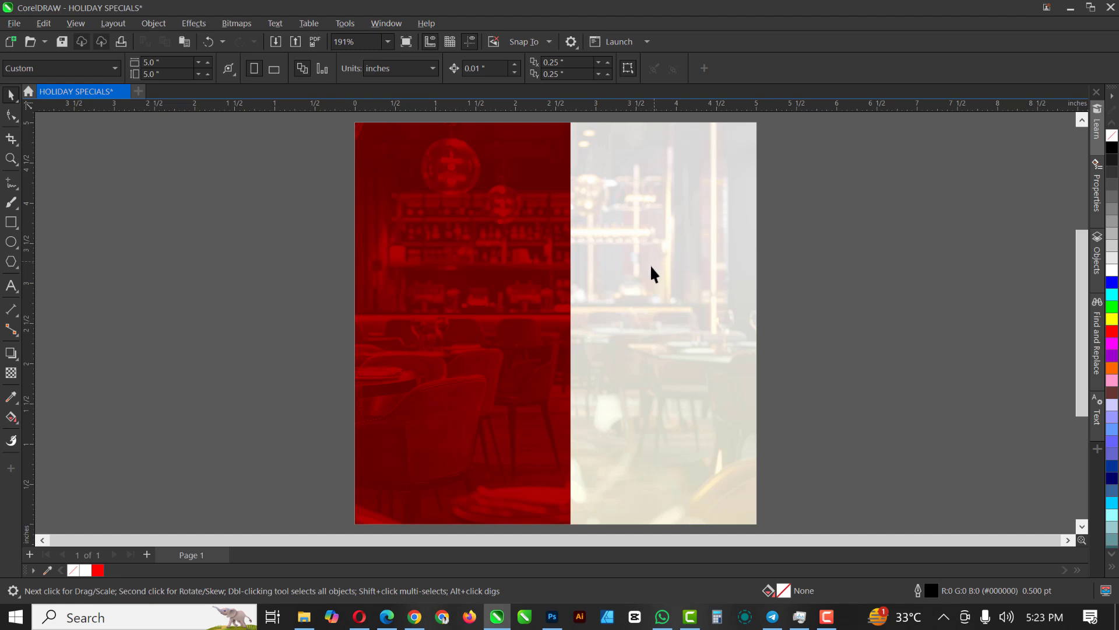
scroll(604, 272, down, 1)
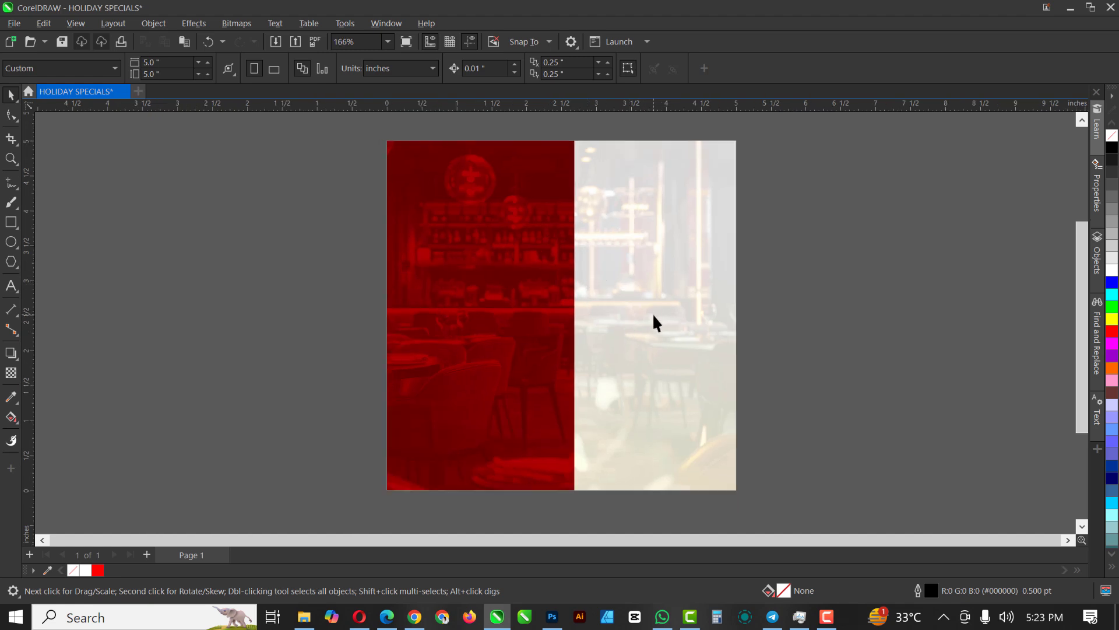
click(677, 268)
click(676, 268)
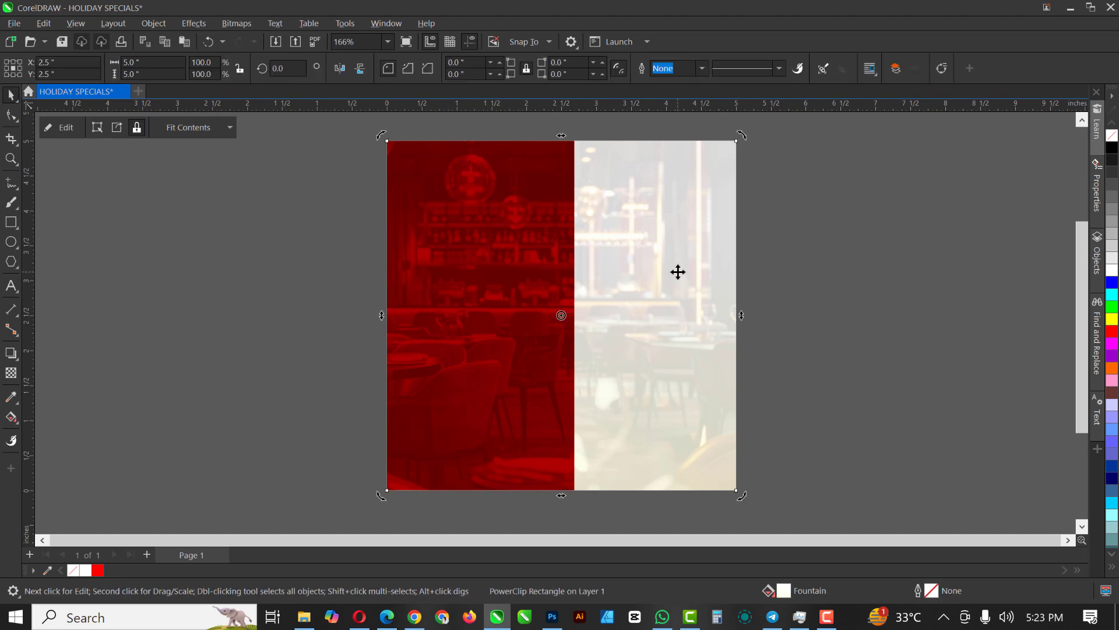
click(678, 271)
click(737, 270)
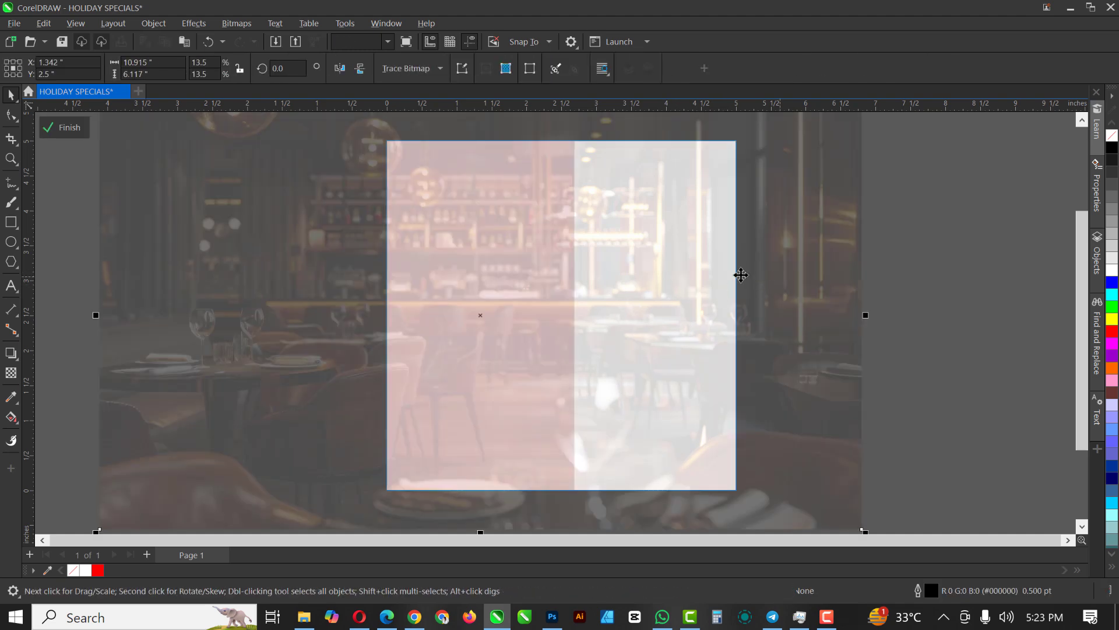
Set the clipped restaurant photo's uniform transparency to 91 and finish editing the cream rectangle's contents
scroll(737, 270, down, 1)
click(11, 372)
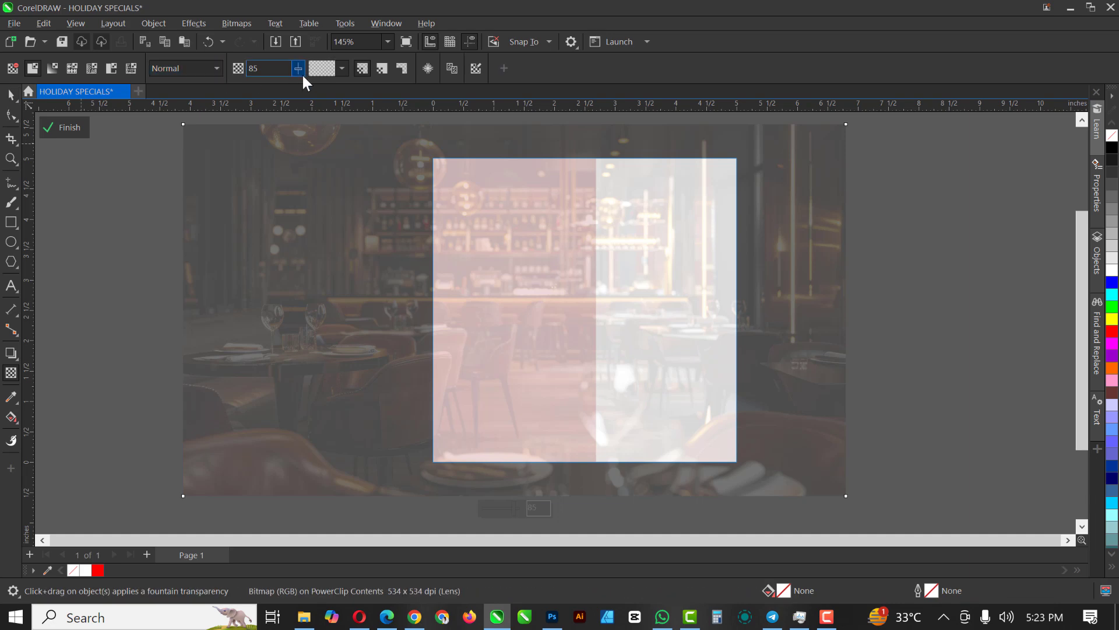
drag(297, 68, 300, 62)
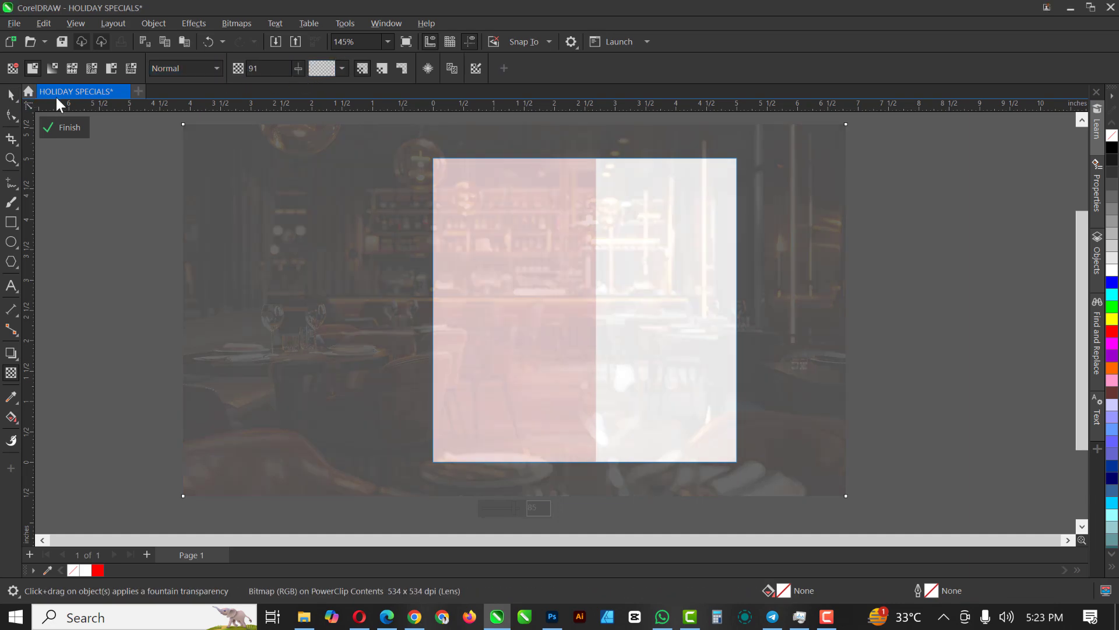
click(66, 132)
key(space)
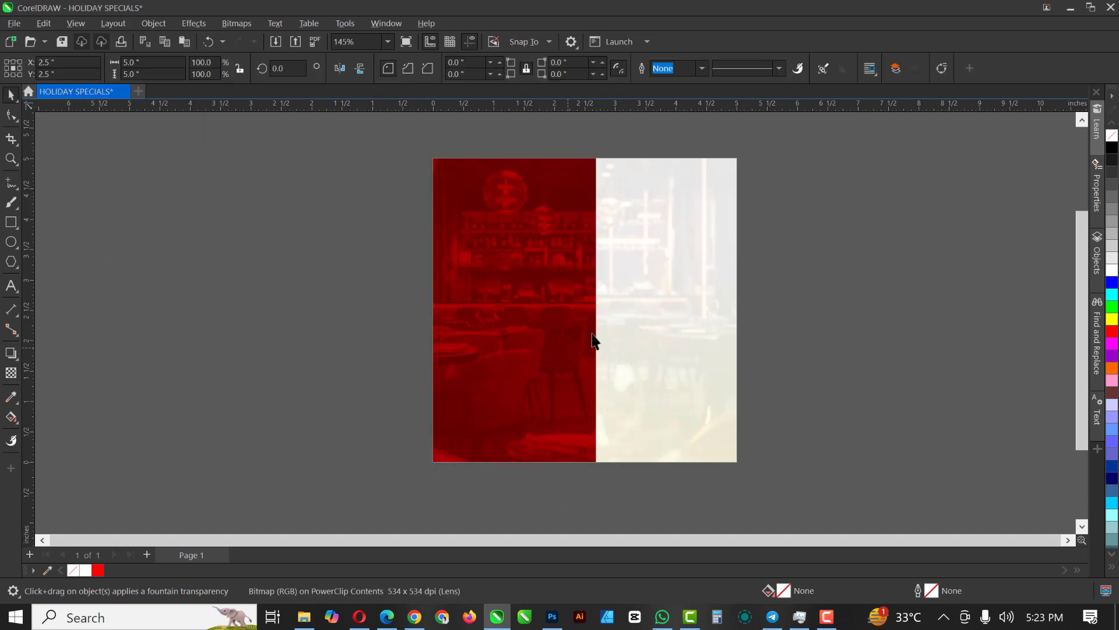
key(Escape)
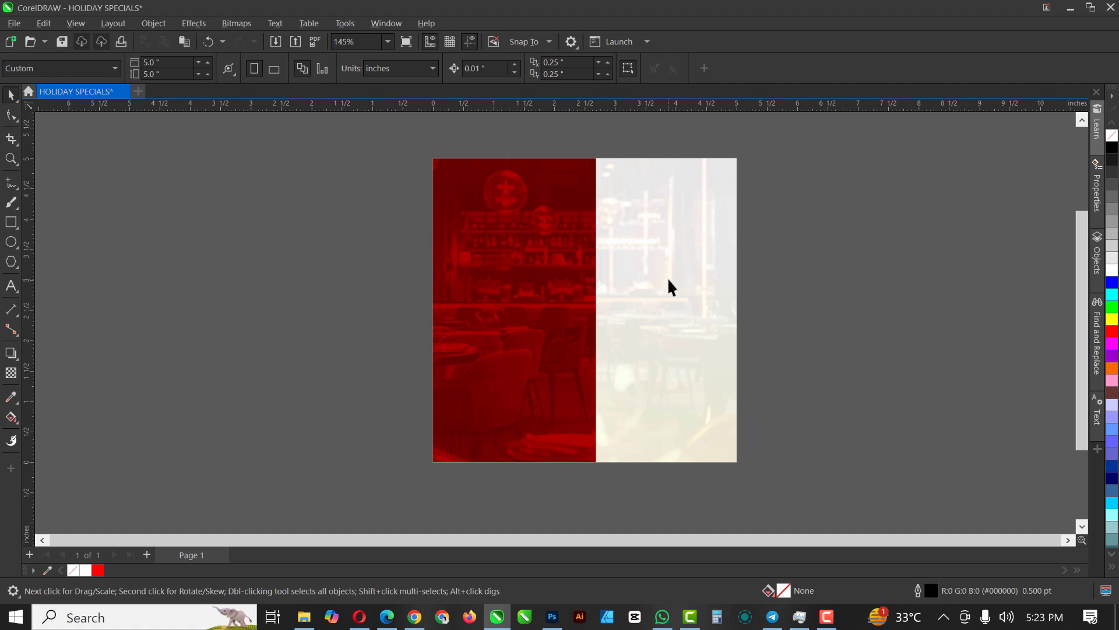
scroll(664, 283, up, 2)
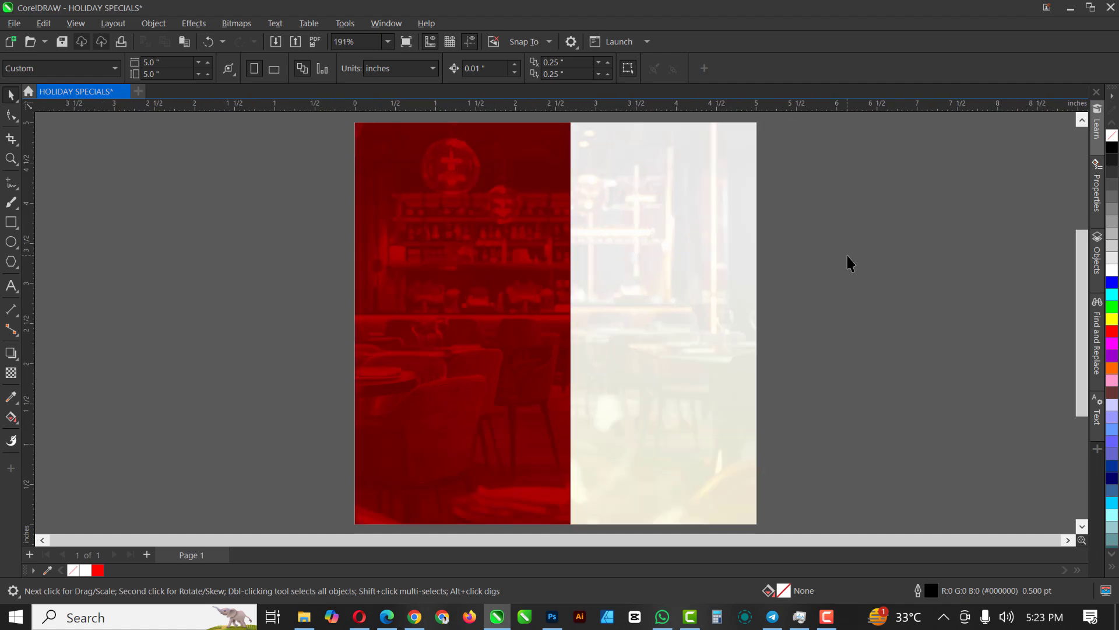
Bring the cut-out chef picture from the file explorer into the document and scale it down to about 43.6%
click(542, 285)
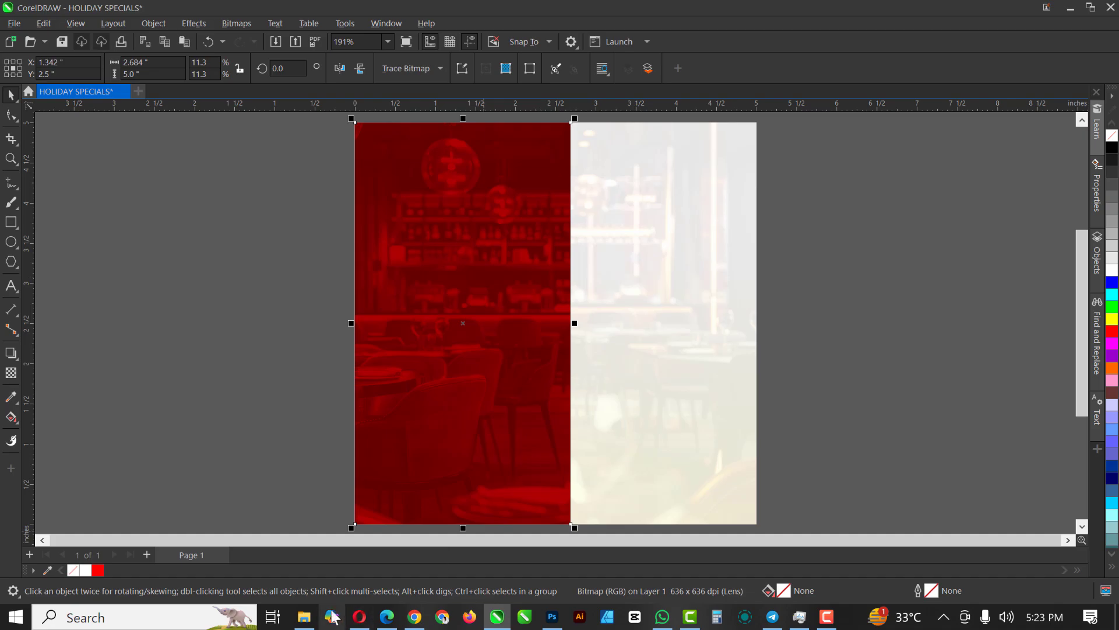
click(304, 617)
click(495, 143)
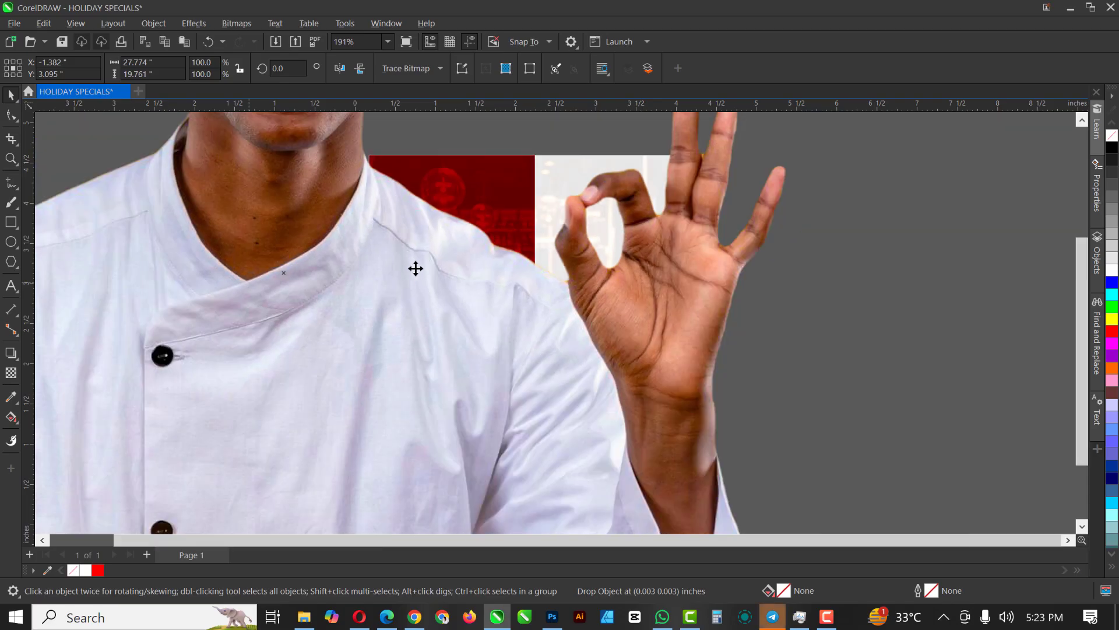
scroll(415, 269, down, 10)
scroll(415, 277, down, 1)
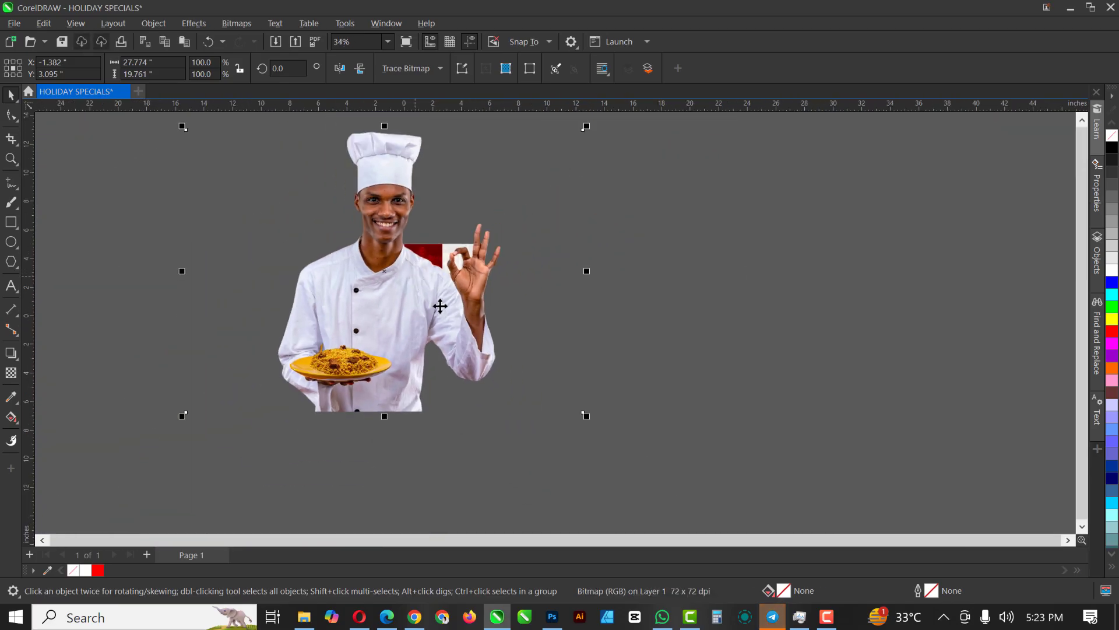
drag(587, 416, 474, 336)
scroll(382, 299, up, 6)
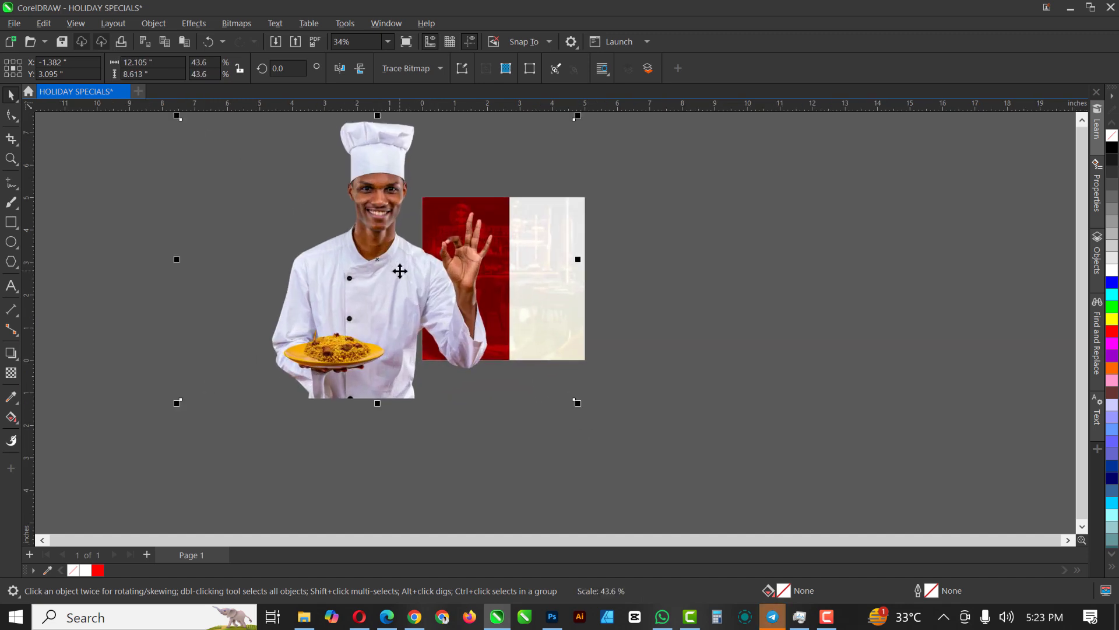
scroll(400, 269, down, 2)
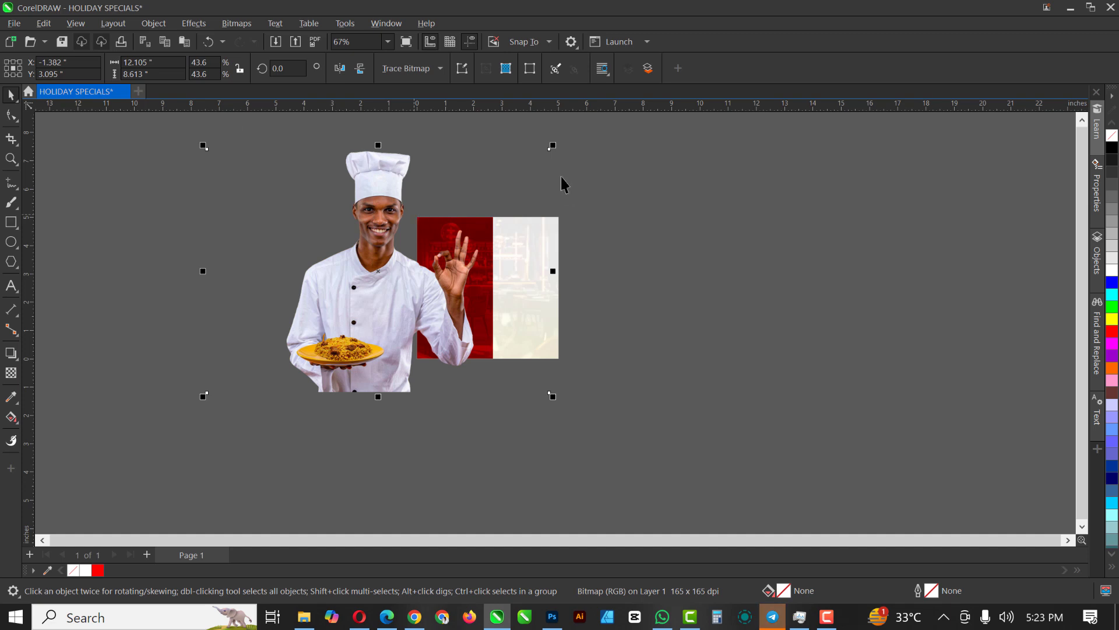
Crop the empty sides off the chef picture, keeping an area about 7.28 inches wide over its full height
click(14, 142)
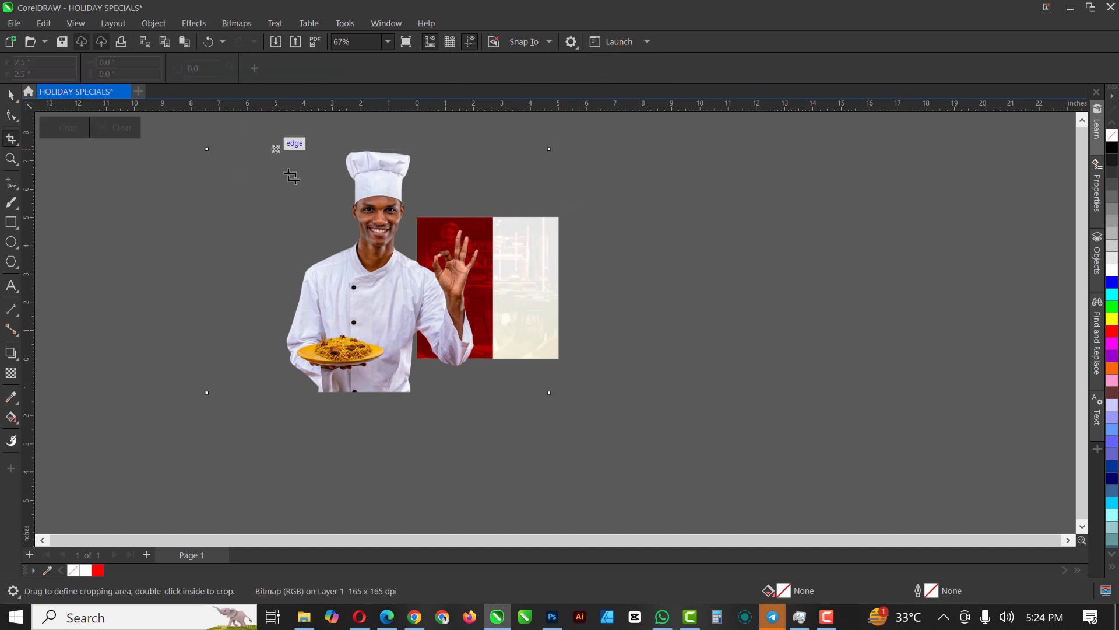
drag(276, 149, 483, 394)
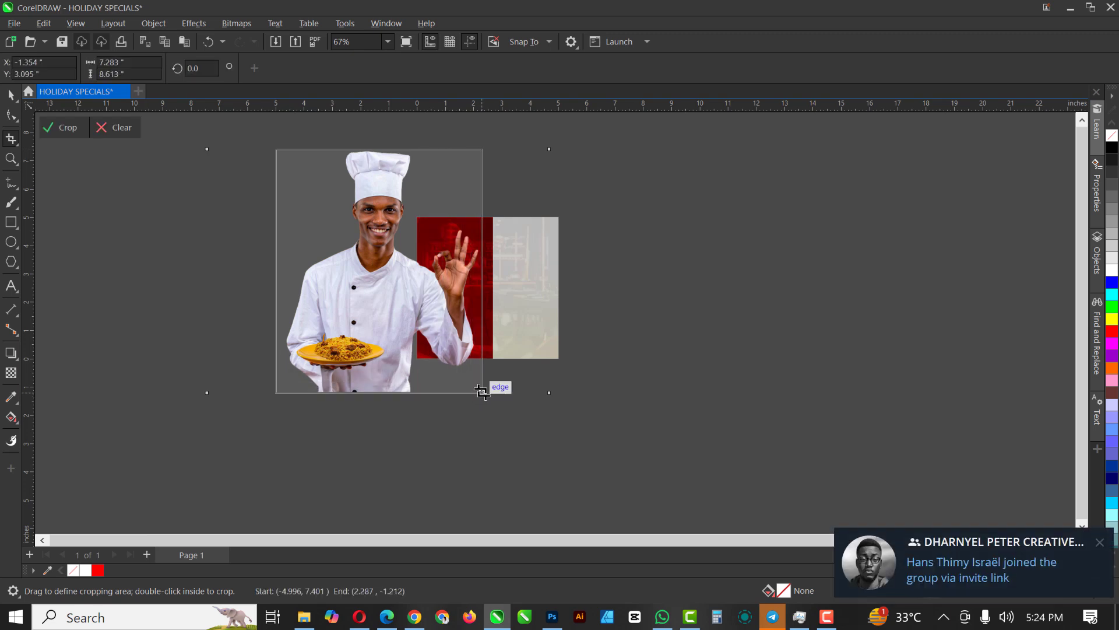
double_click(444, 377)
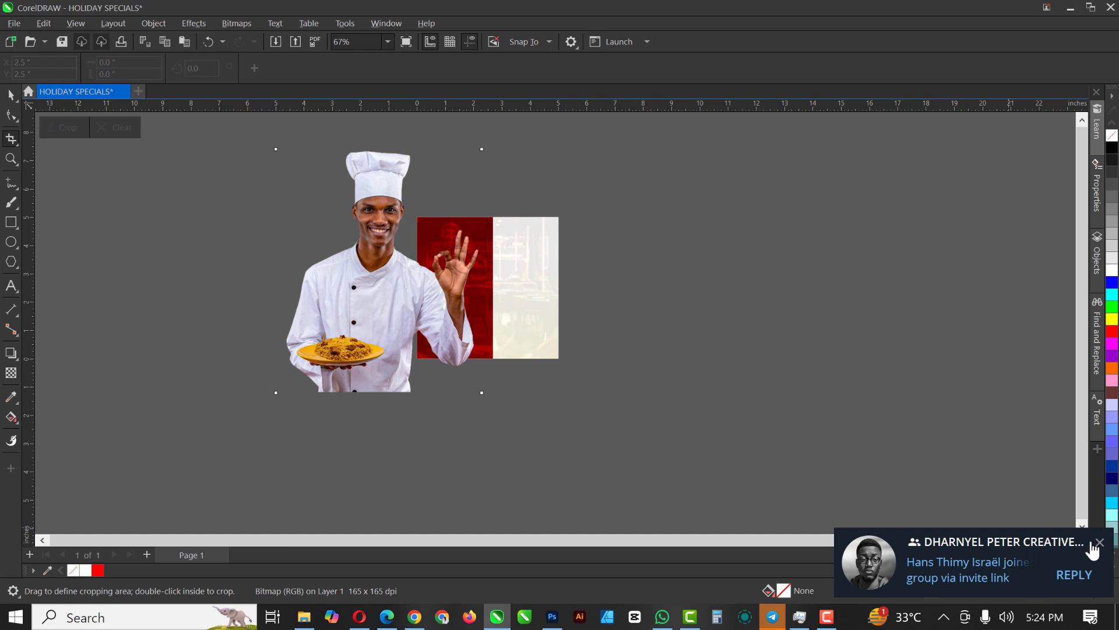
Center the chef picture on the page at X 2.5, Y 2.5 inches and shrink it to about 3.6 inches wide
click(11, 94)
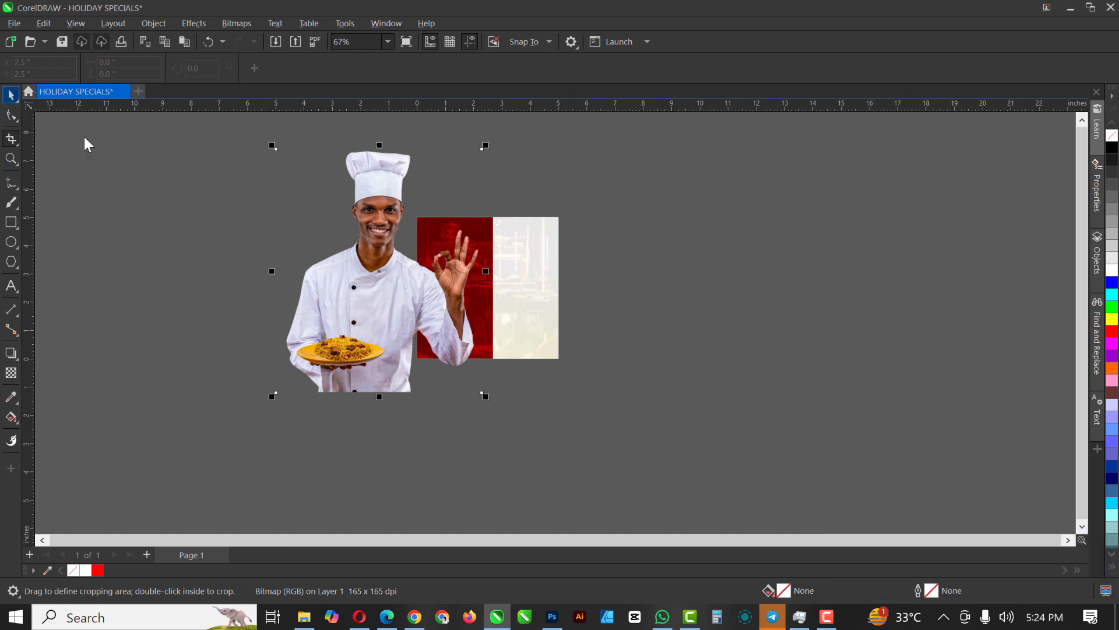
drag(409, 278, 508, 325)
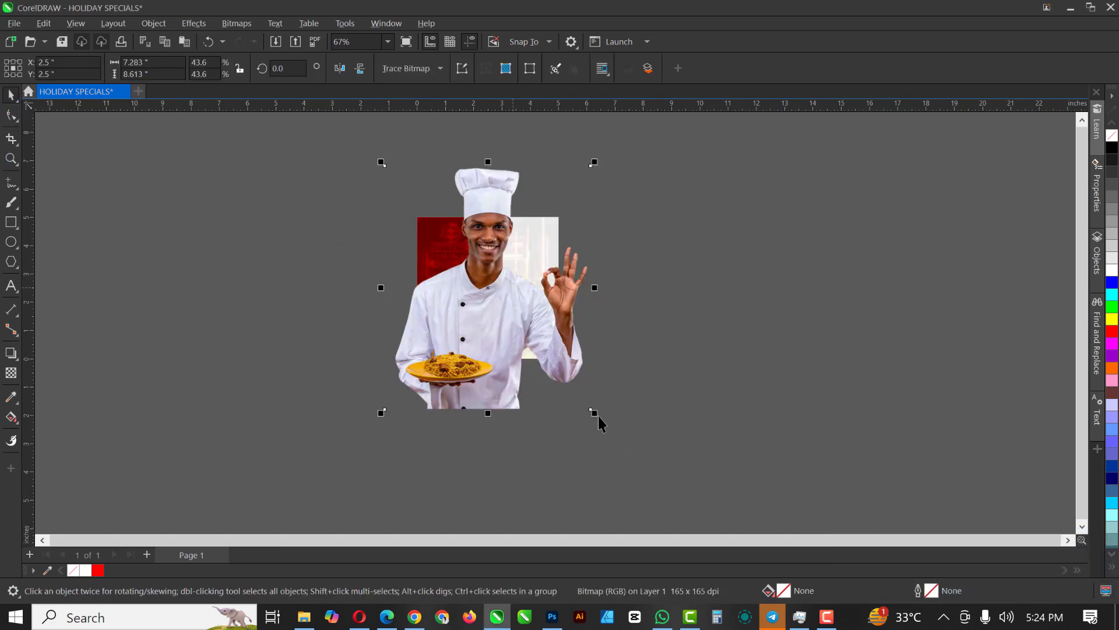
drag(587, 415, 513, 413)
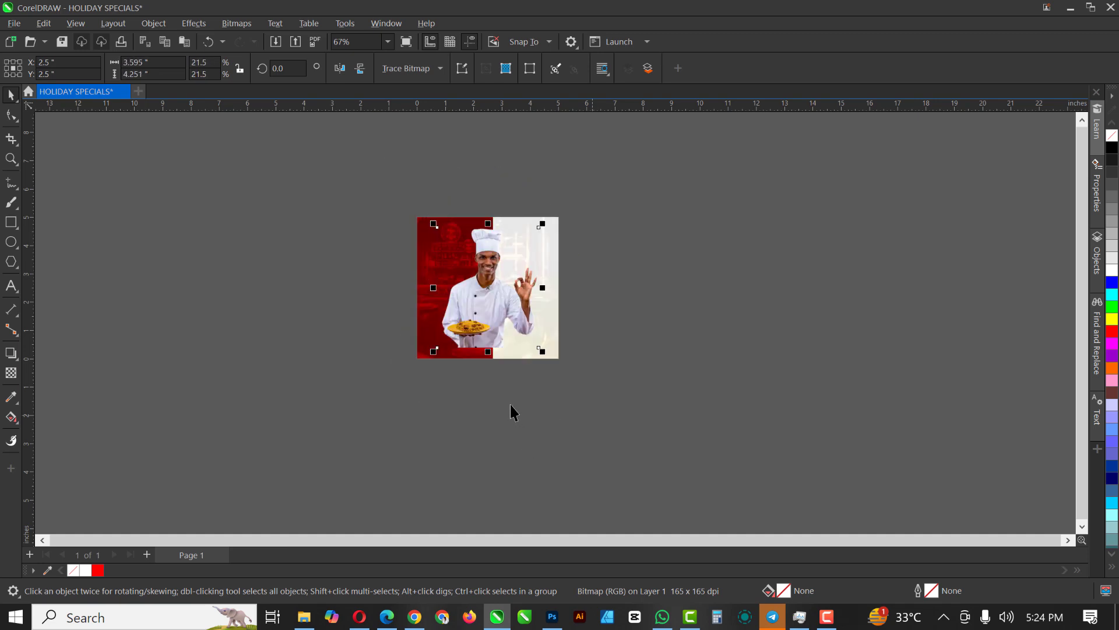
Move the chef down to the page's bottom edge and slightly right, to about X 2.92, Y 2.126 inches
scroll(511, 298, up, 2)
drag(499, 340, 519, 364)
scroll(509, 302, up, 2)
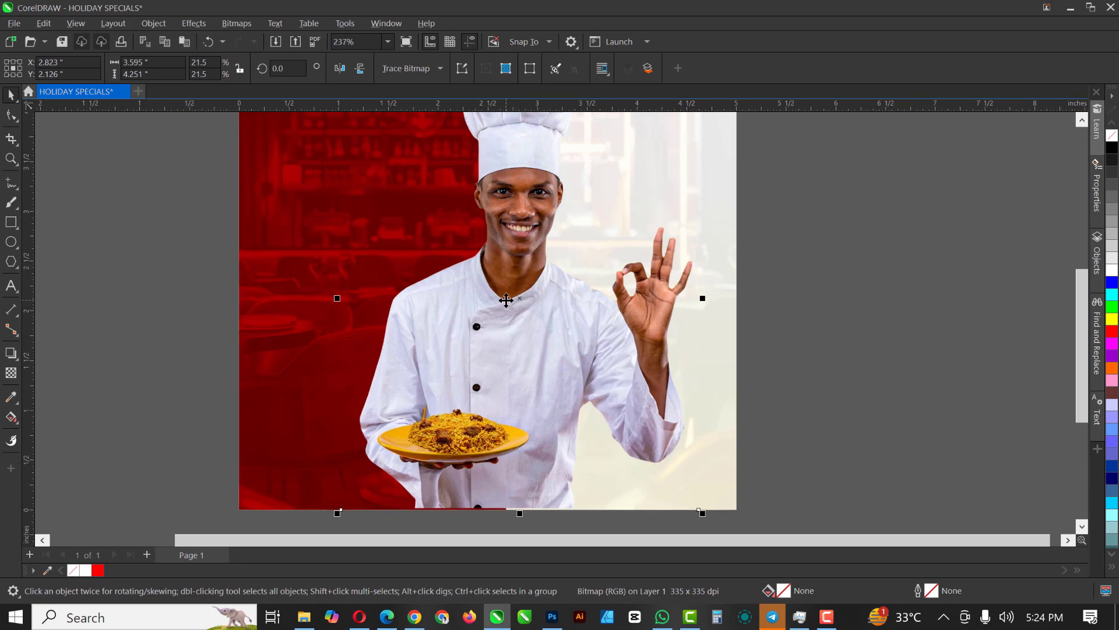
scroll(506, 300, down, 1)
scroll(522, 316, down, 1)
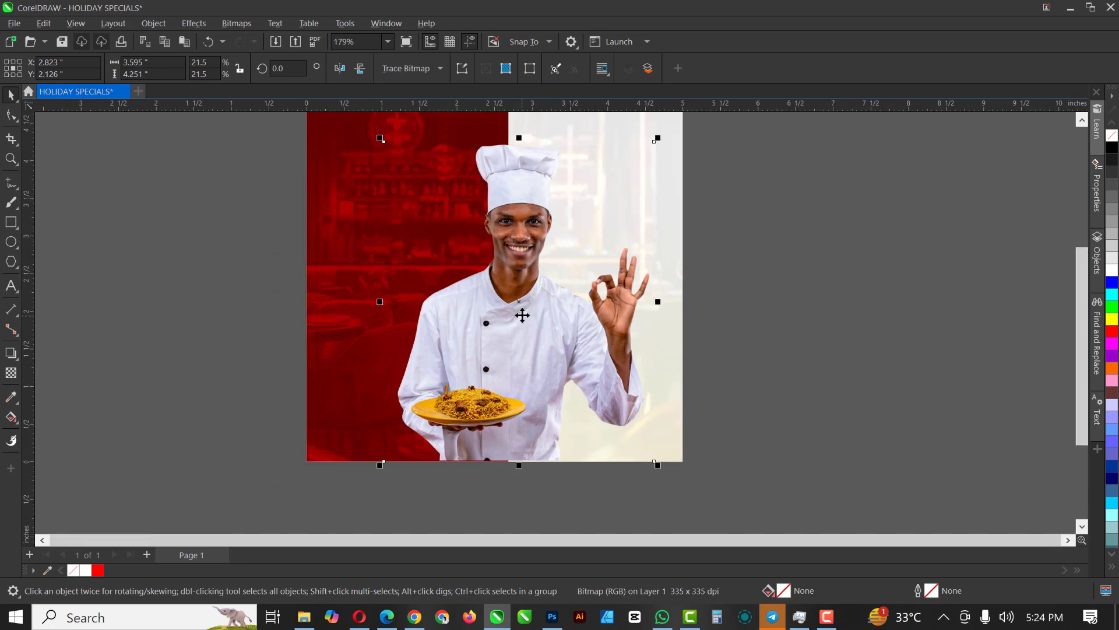
scroll(509, 382, up, 4)
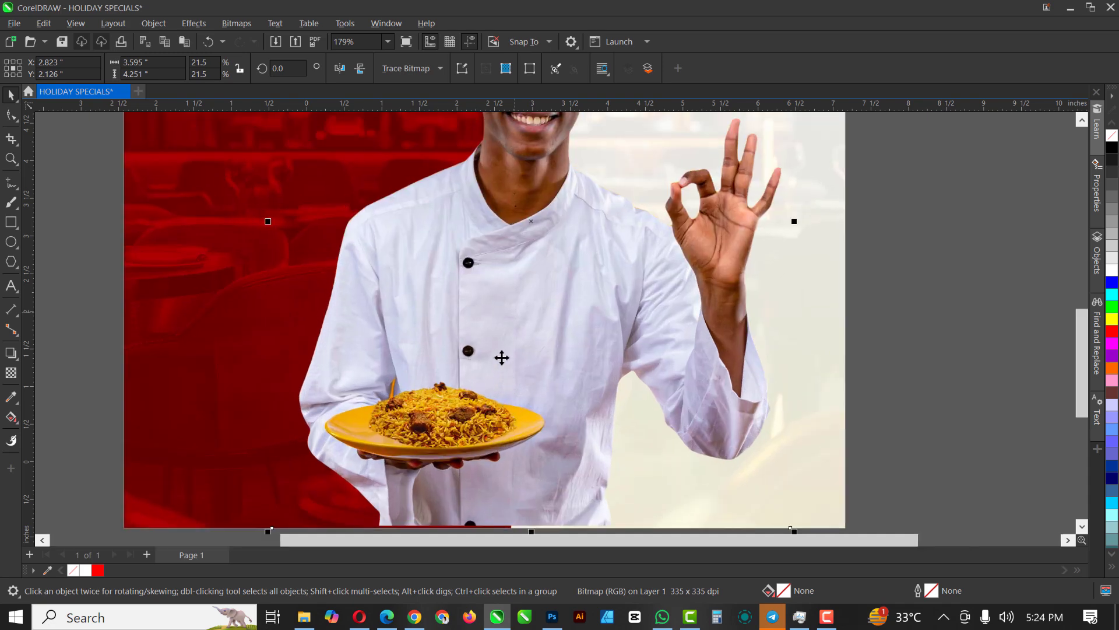
drag(499, 357, 517, 361)
Trim the empty strip below the chef by raising both bottom nodes of the bitmap about 0.018 inches with the Shape tool
scroll(495, 328, down, 2)
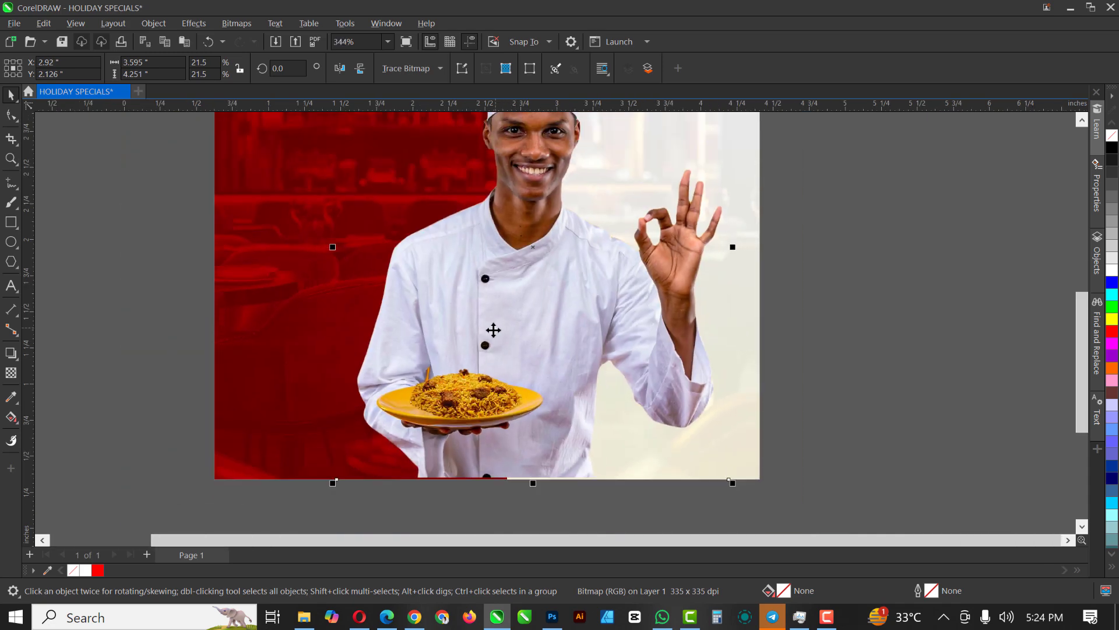
scroll(492, 330, down, 1)
scroll(459, 424, up, 1)
scroll(464, 470, up, 3)
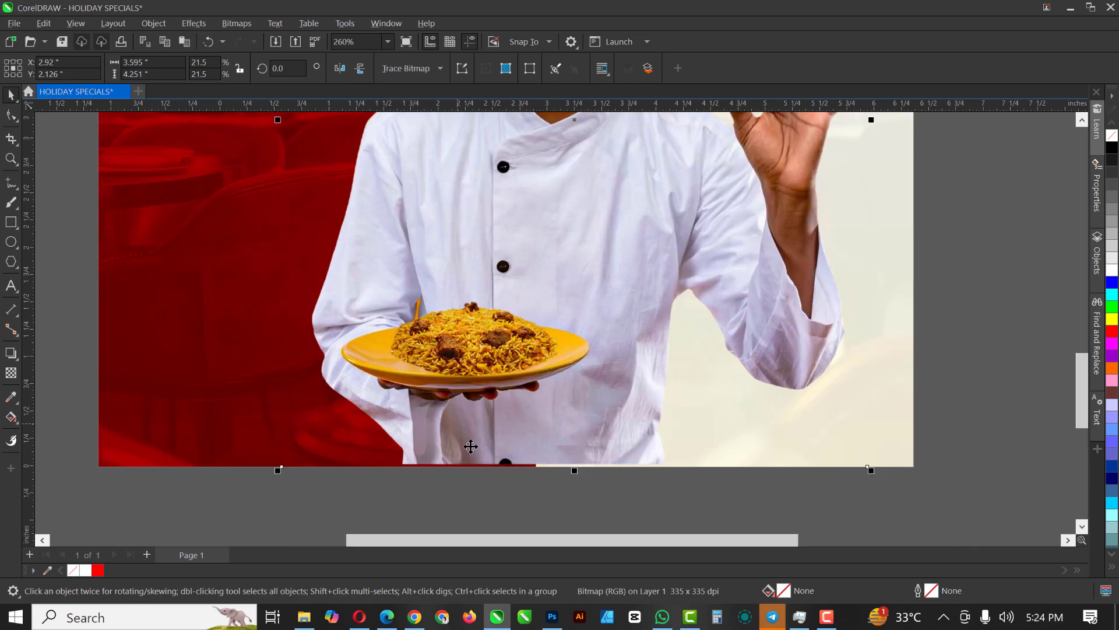
drag(473, 432, 473, 423)
scroll(473, 423, down, 4)
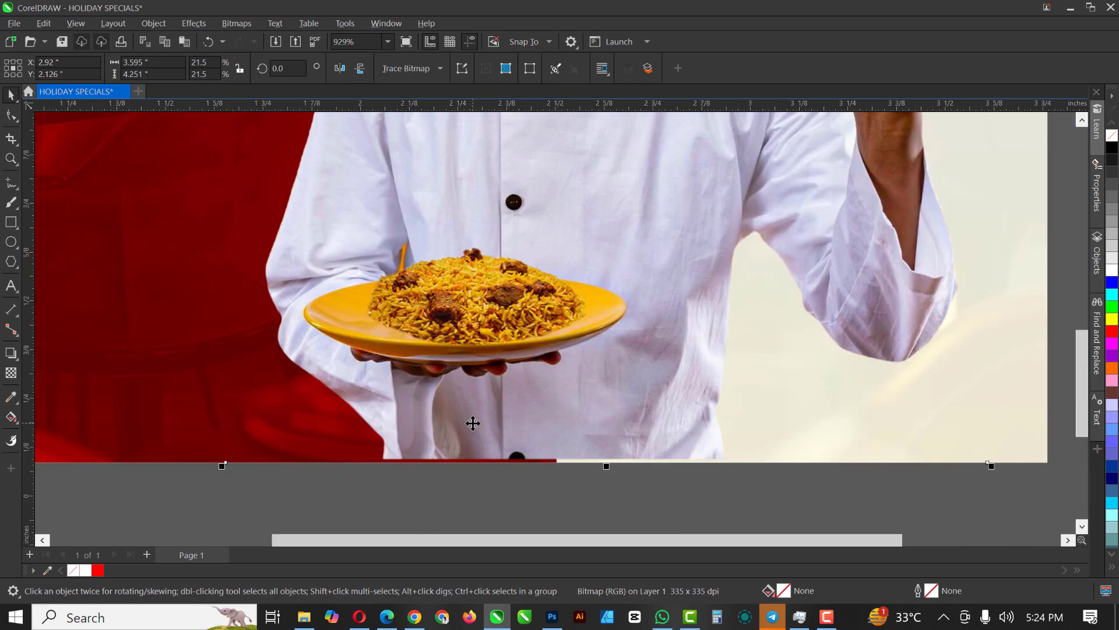
scroll(471, 433, up, 2)
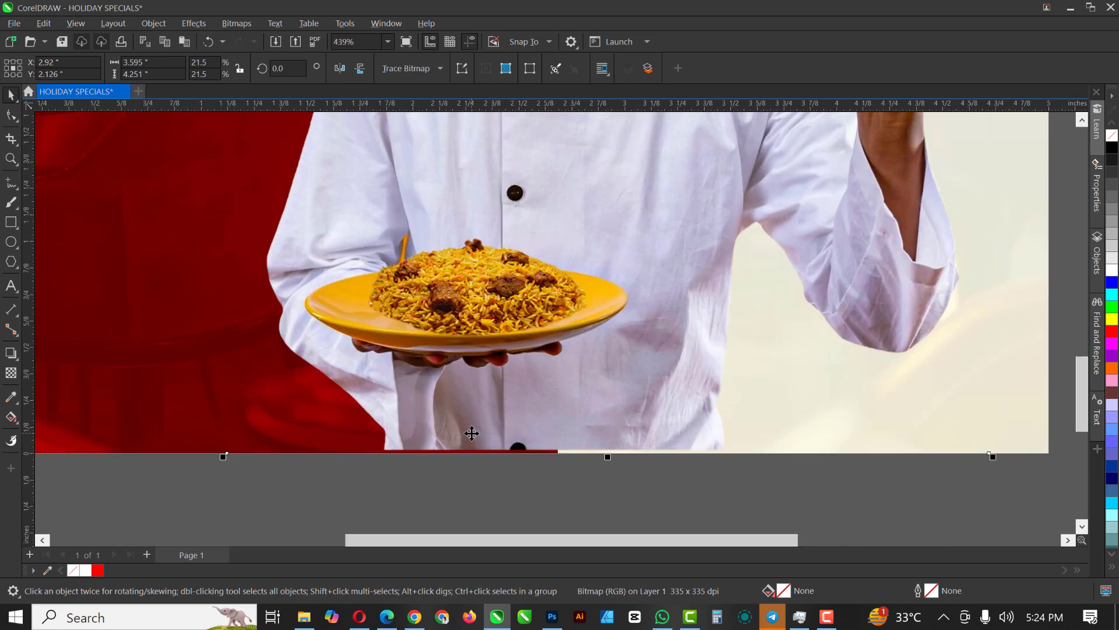
scroll(472, 434, down, 1)
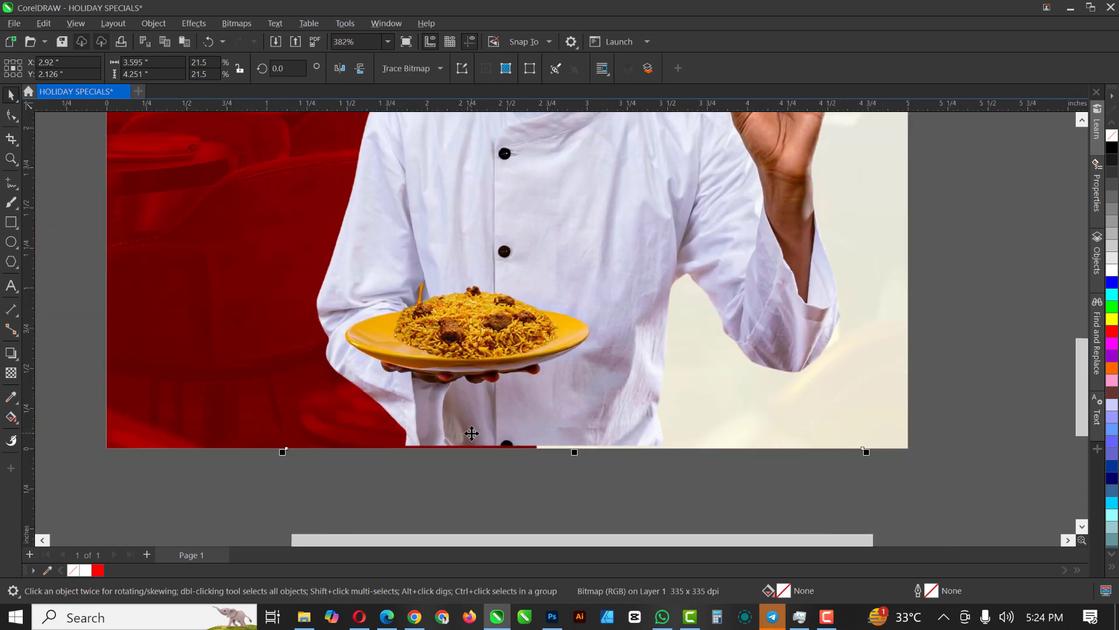
click(12, 119)
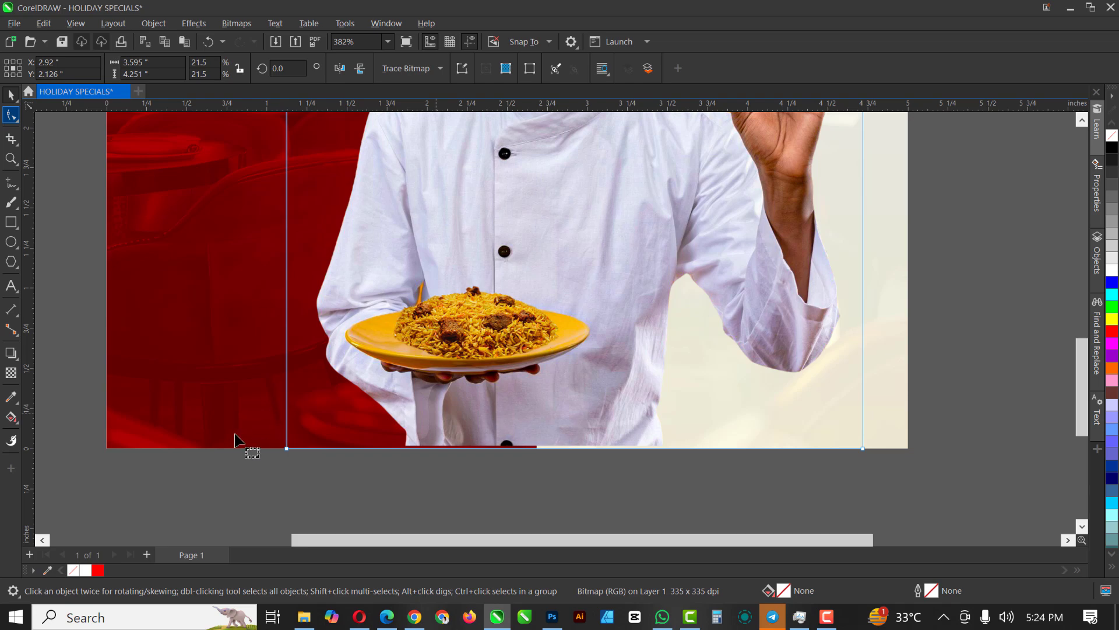
drag(237, 445, 901, 470)
scroll(860, 450, up, 3)
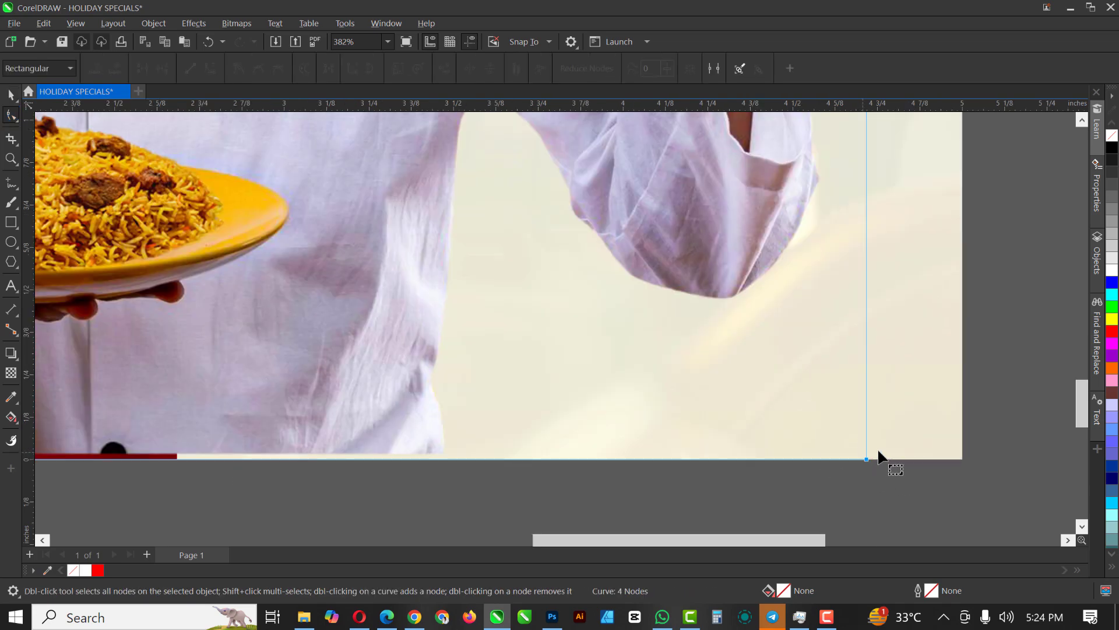
click(865, 454)
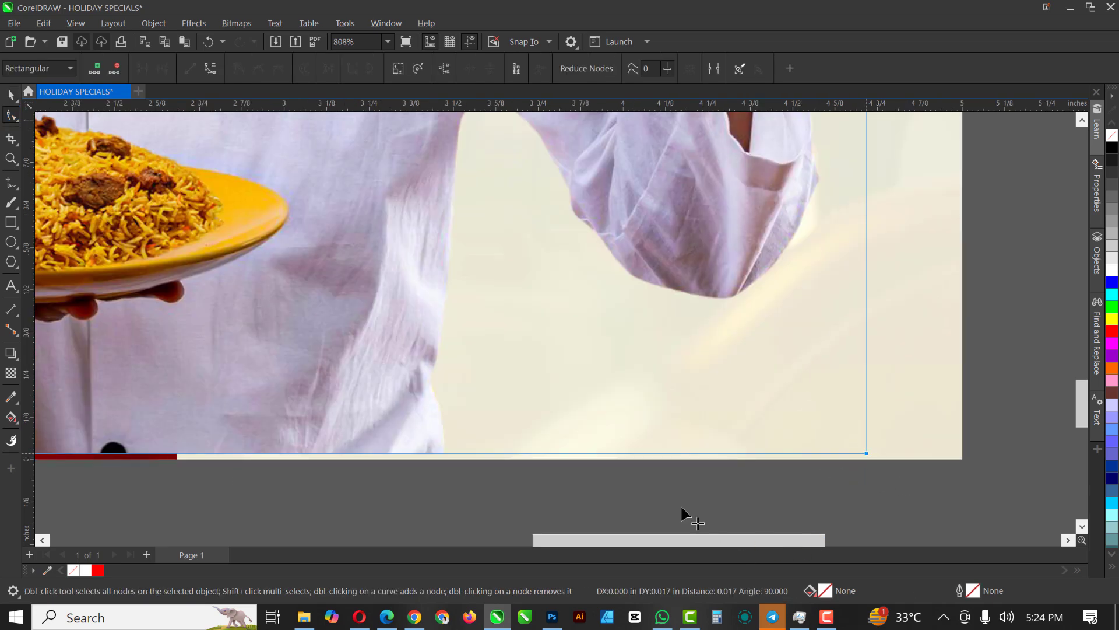
key(space)
Move the trimmed chef picture down onto the page's bottom edge, to about Y 2.117 inches
scroll(750, 379, down, 1)
scroll(750, 379, down, 3)
scroll(282, 408, up, 3)
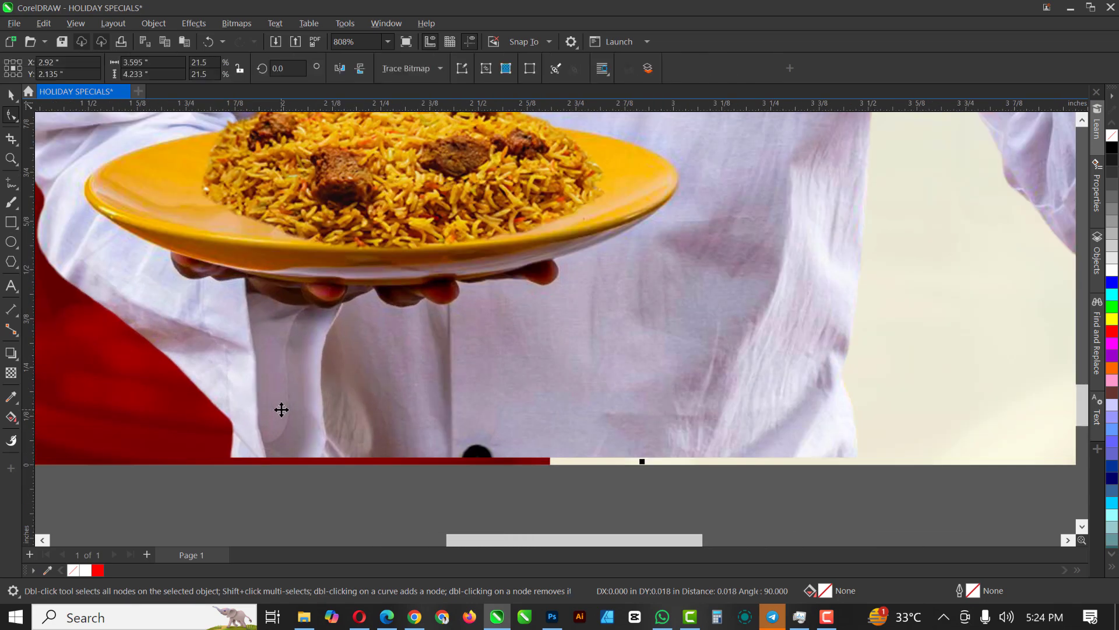
drag(282, 408, 286, 423)
scroll(424, 425, down, 5)
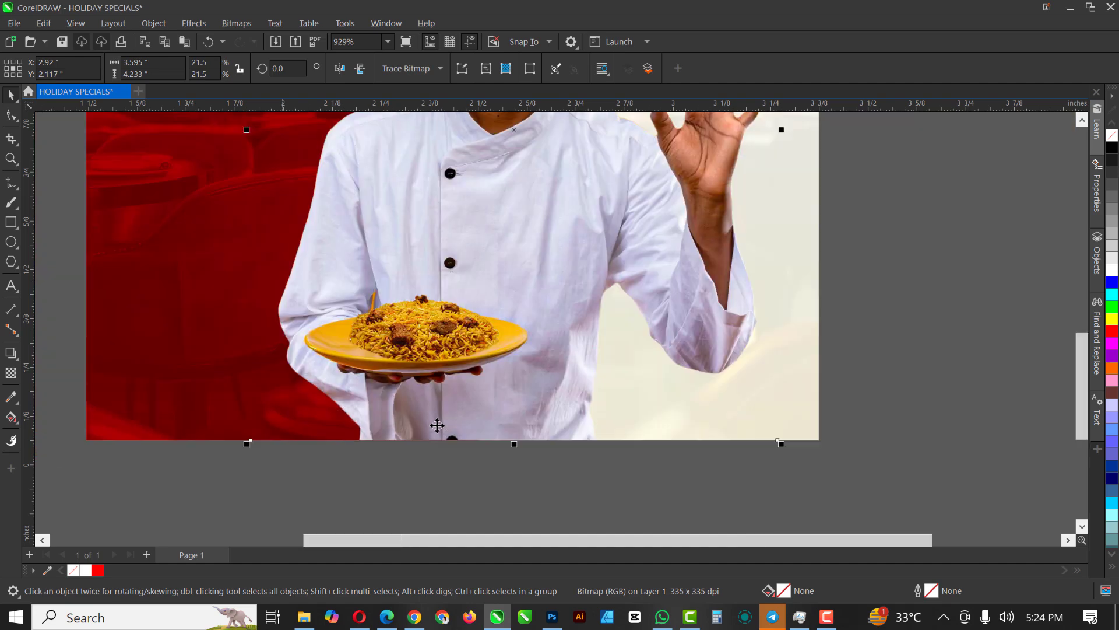
scroll(449, 378, up, 1)
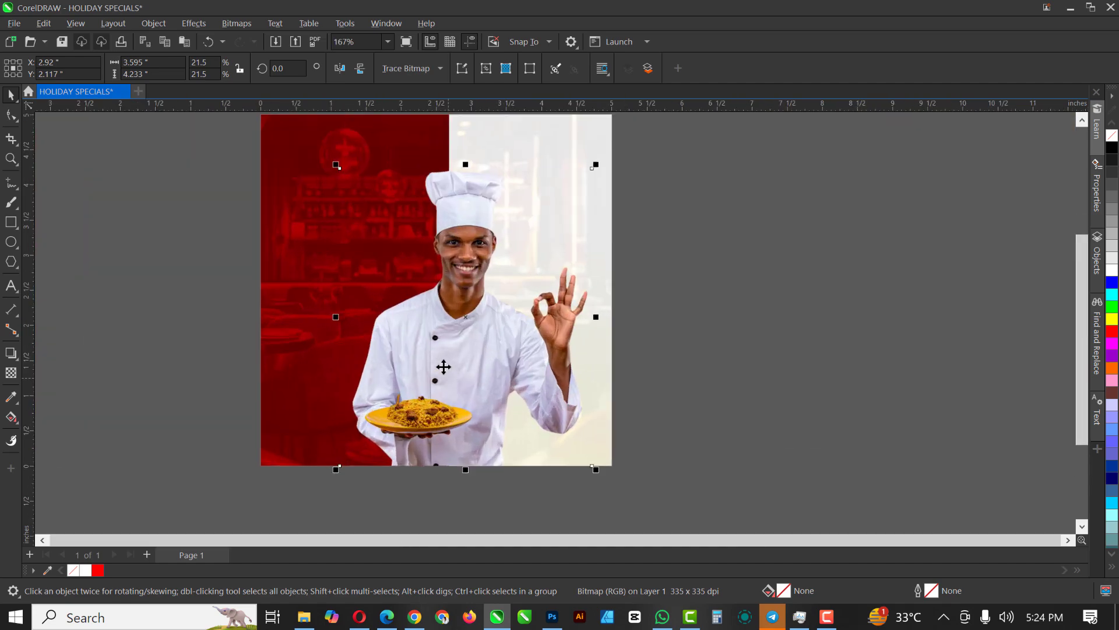
Draw a rectangle about 1.98 × 1.21 inches over the page's lower left, with a smaller copy about 1.75 × 0.88 inches inside it
scroll(414, 347, down, 1)
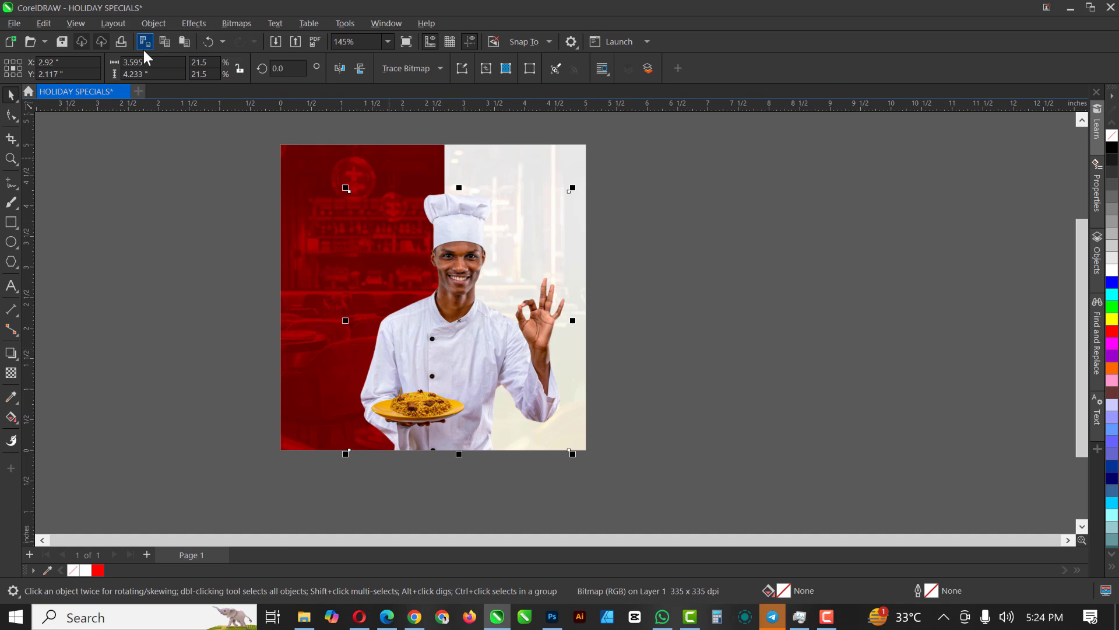
key(F4)
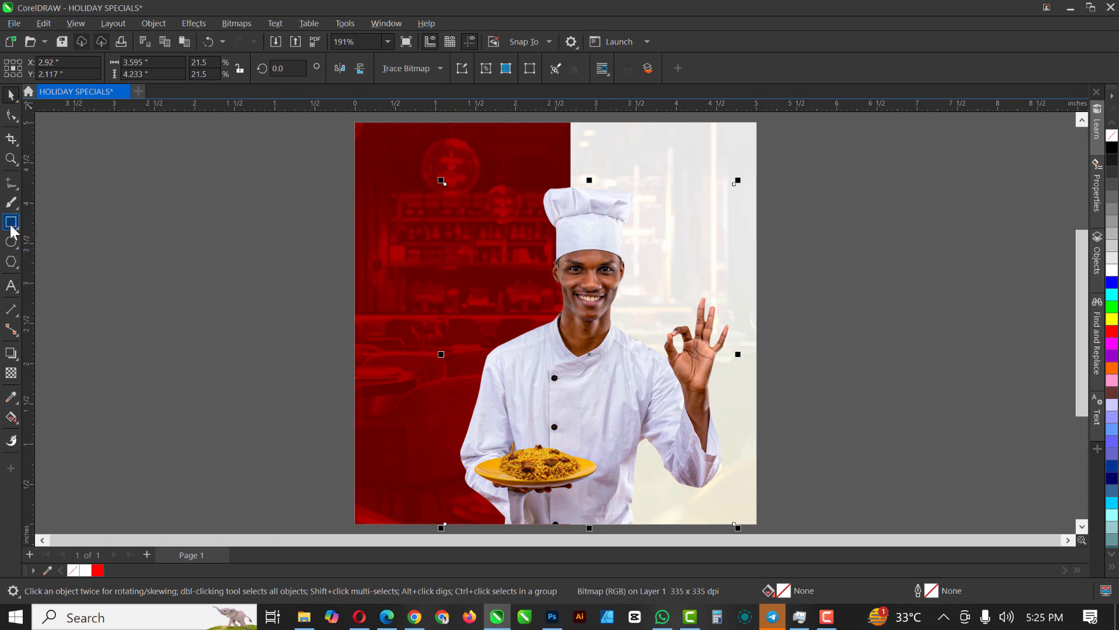
drag(376, 363, 535, 460)
scroll(535, 461, up, 4)
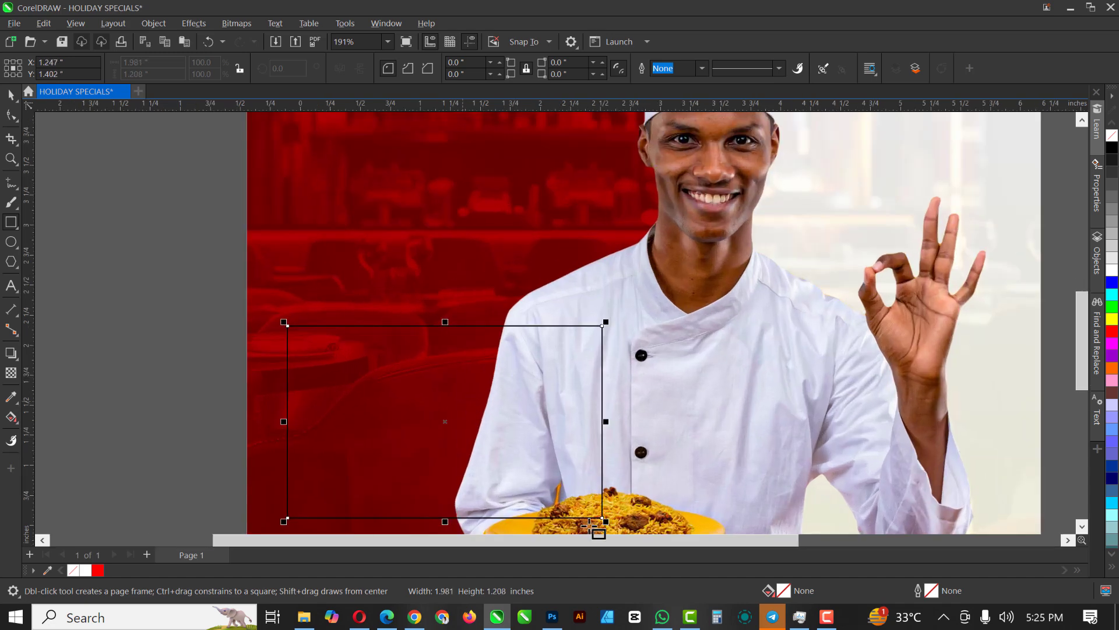
drag(606, 521, 632, 521)
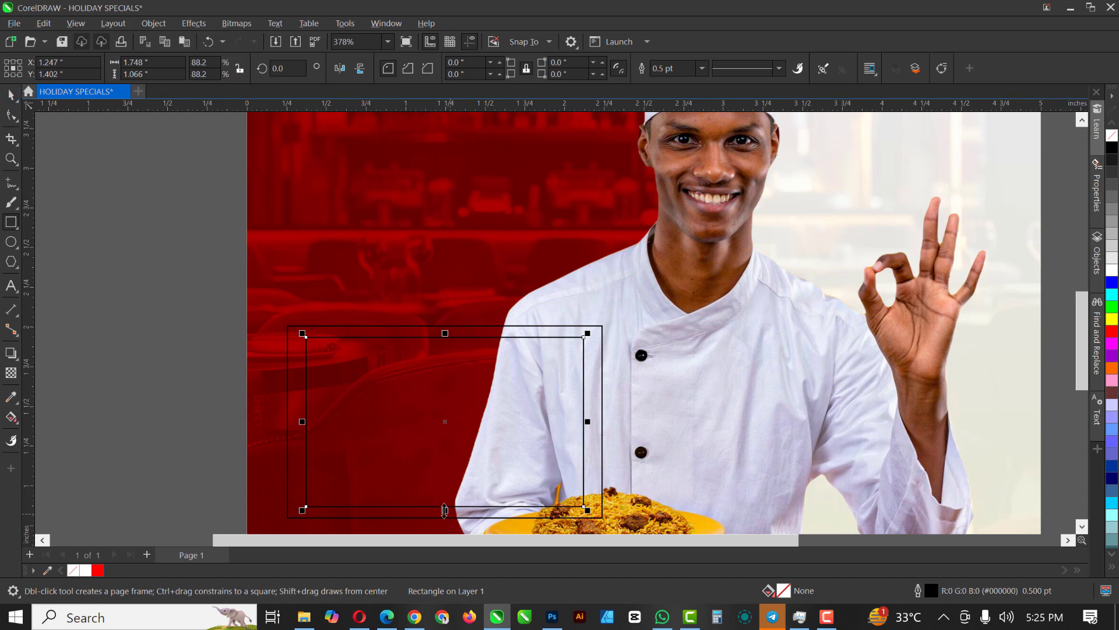
drag(445, 510, 445, 480)
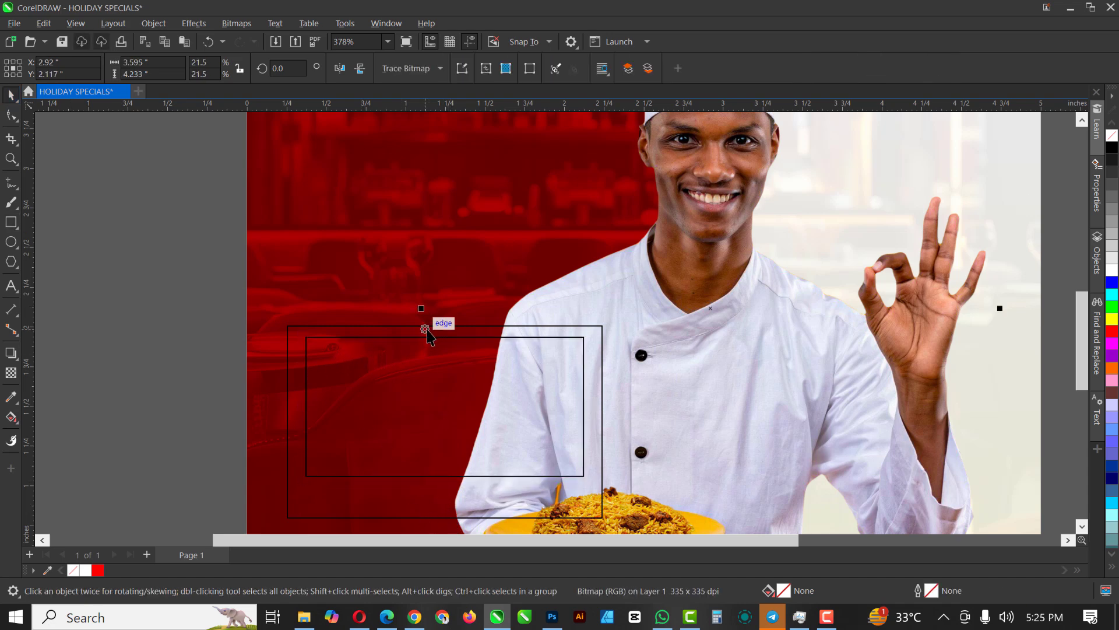
Fill the outer rectangle white and the inner one light grey #CCCCCC, and remove both outlines
click(388, 328)
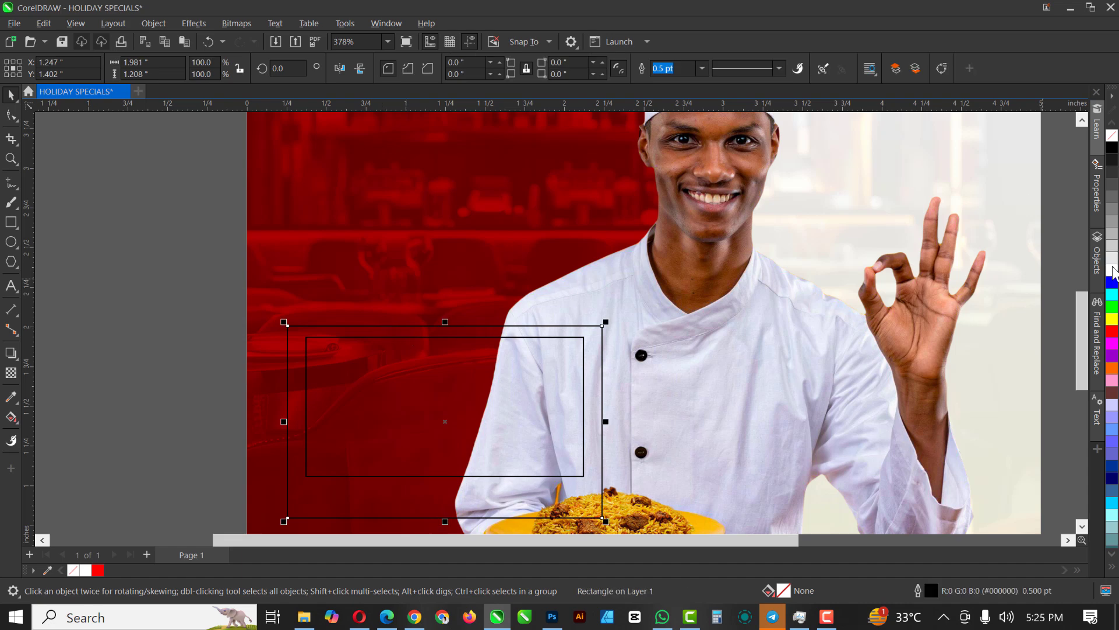
click(1112, 270)
click(391, 409)
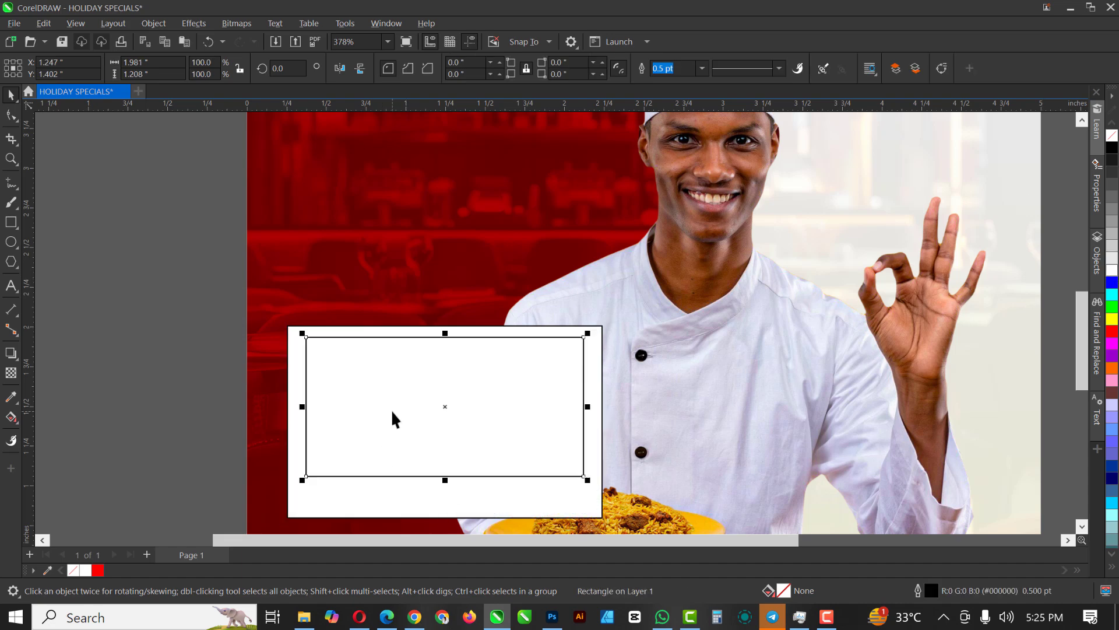
click(1113, 257)
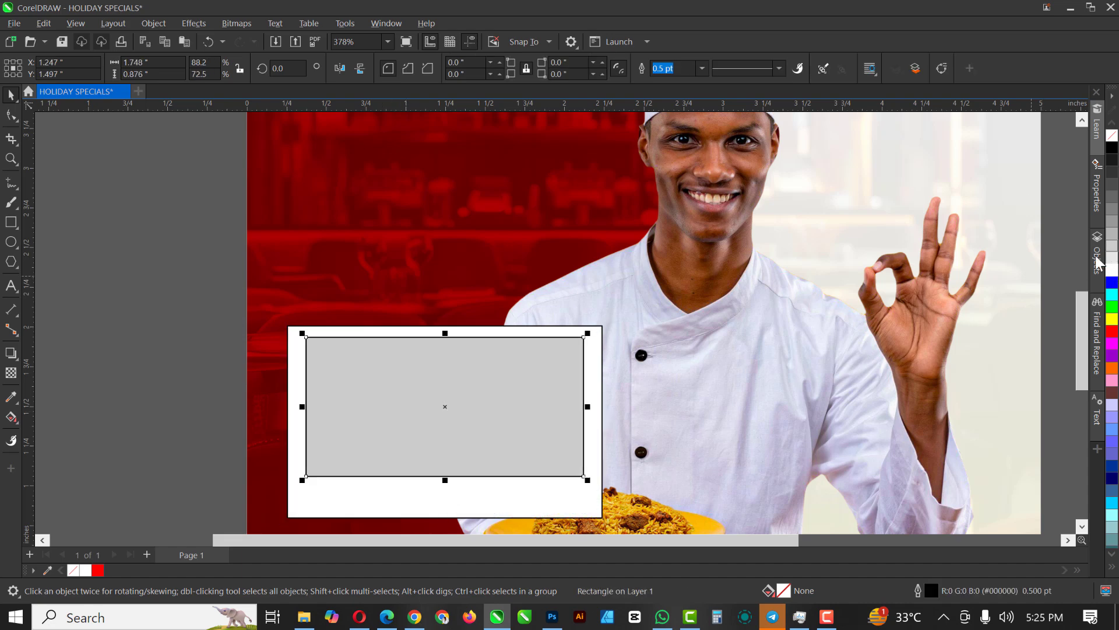
shift+click(293, 345)
right_click(1112, 136)
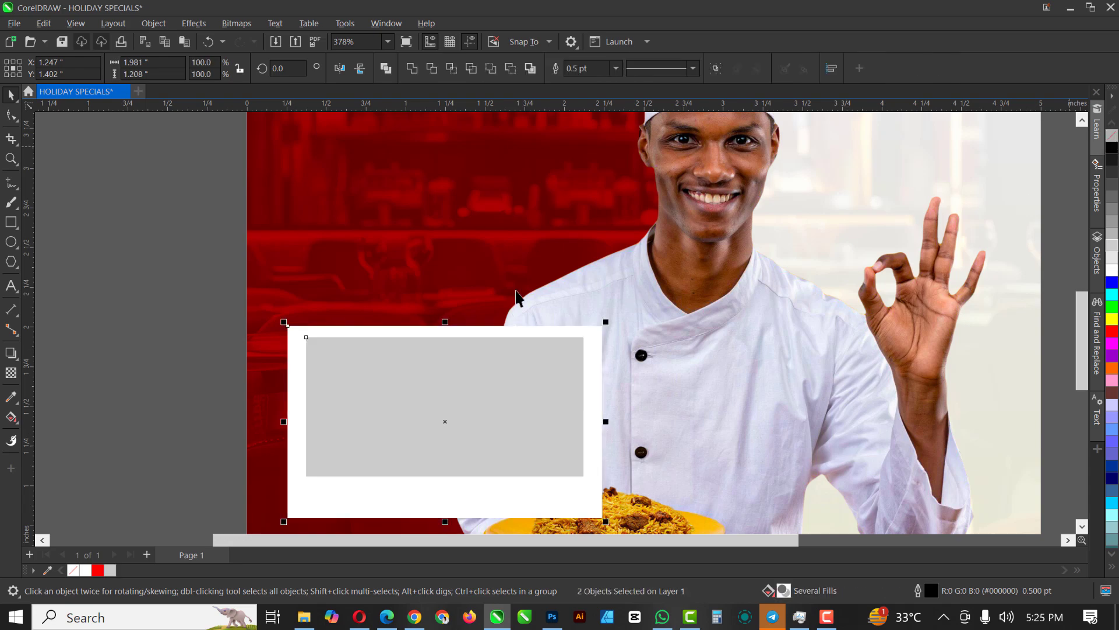
scroll(518, 299, down, 3)
scroll(448, 316, up, 3)
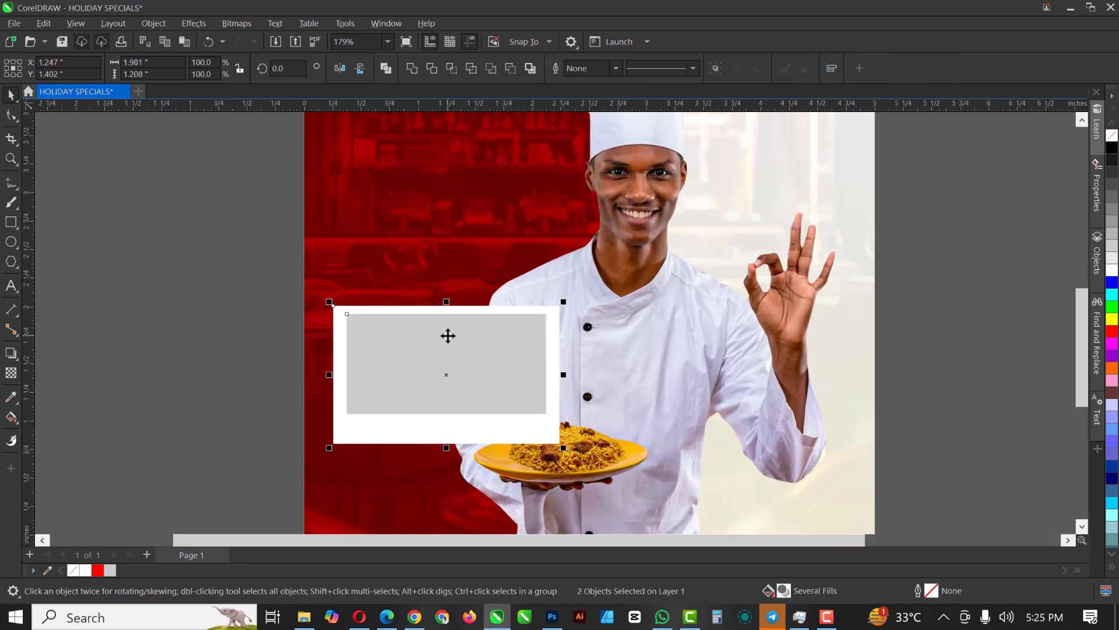
click(152, 309)
scroll(483, 314, down, 4)
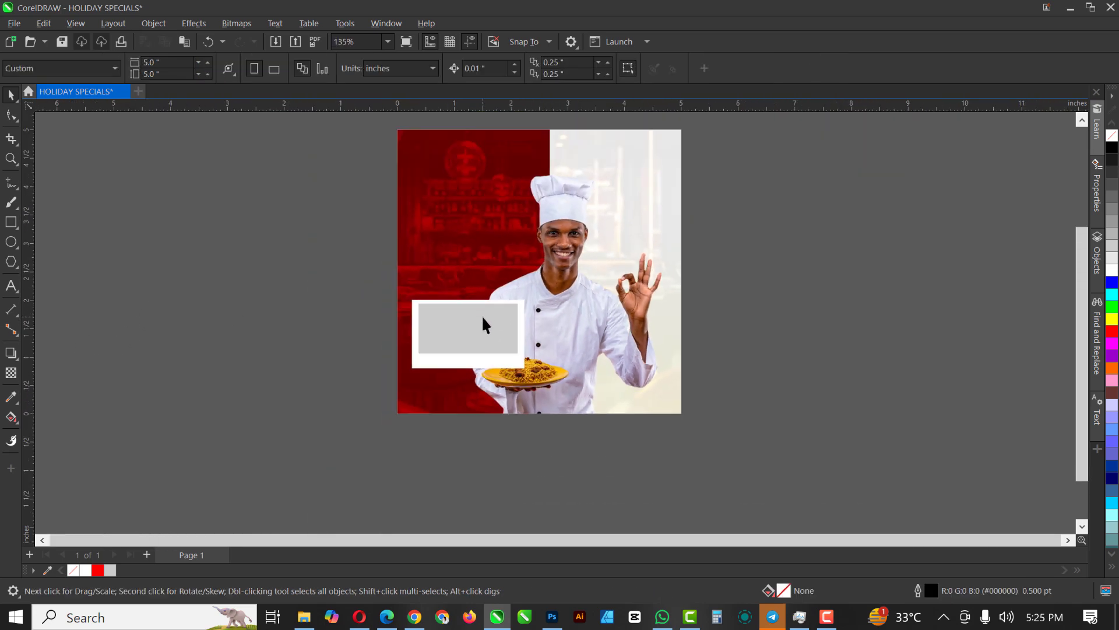
Import the food photo maxresdefault from the HOLIDAY SPECIAL folder beside the page and shrink it to about 2.79 inches wide
scroll(483, 319, up, 4)
click(438, 320)
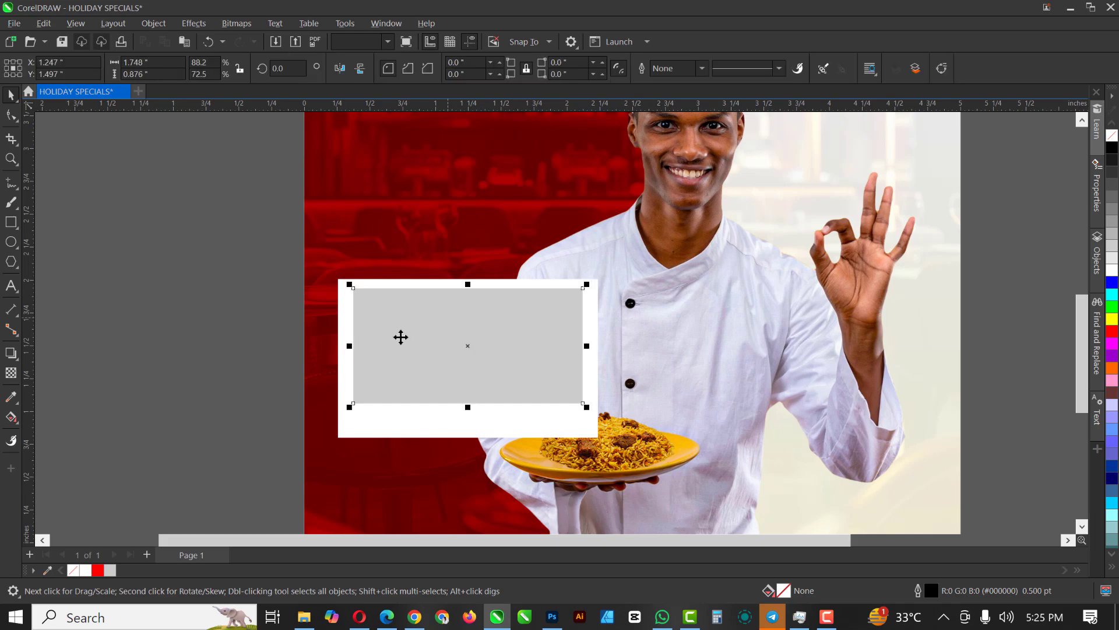
click(303, 616)
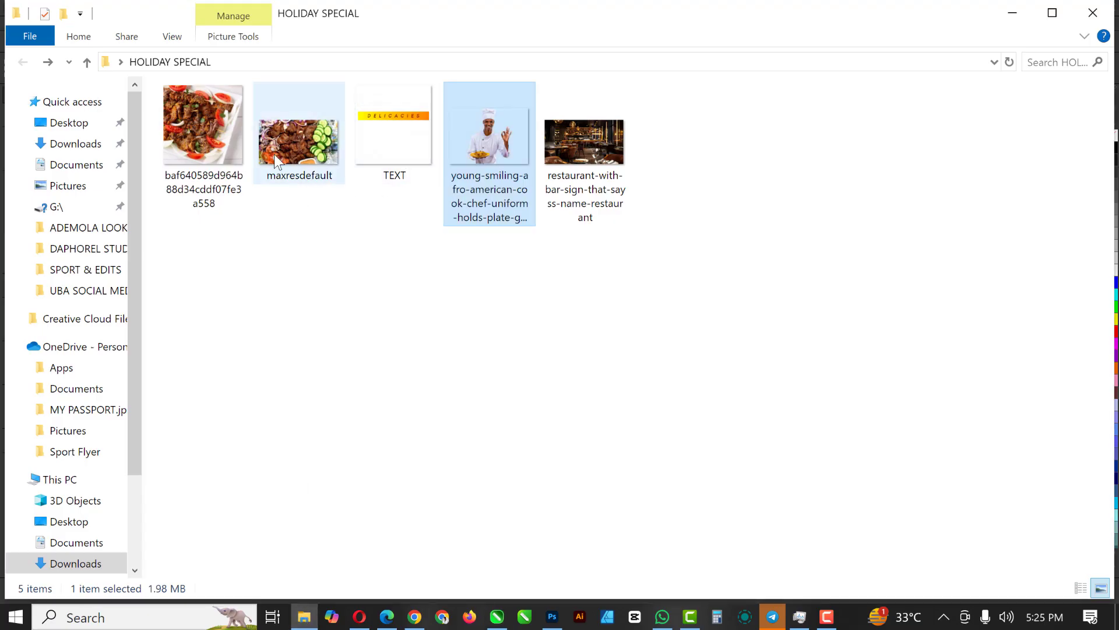
drag(275, 161, 155, 321)
scroll(319, 320, down, 2)
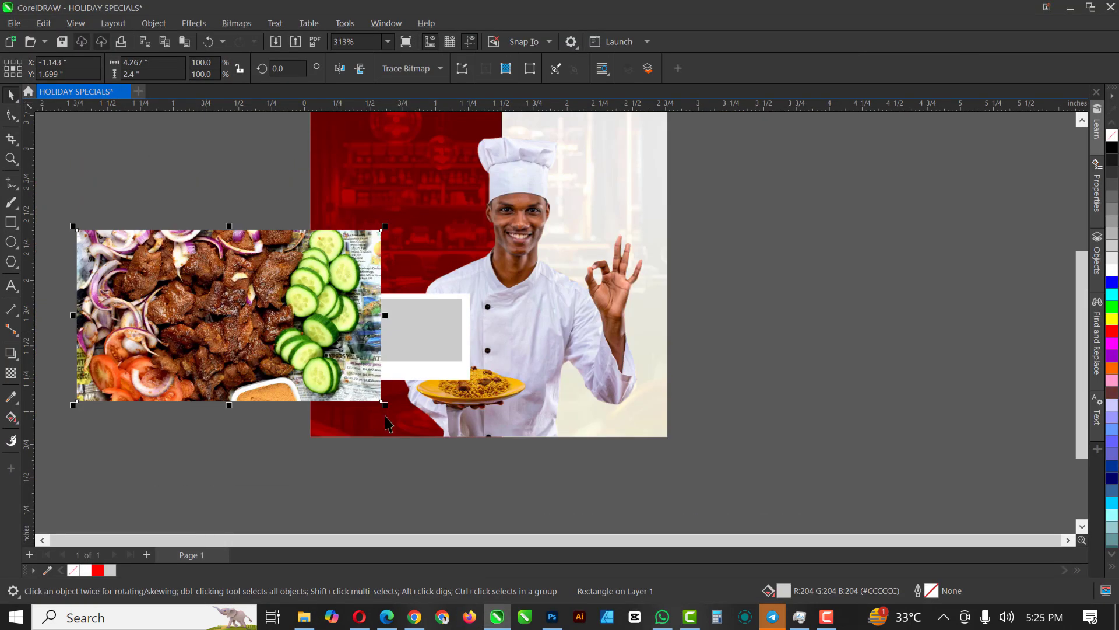
drag(385, 405, 332, 375)
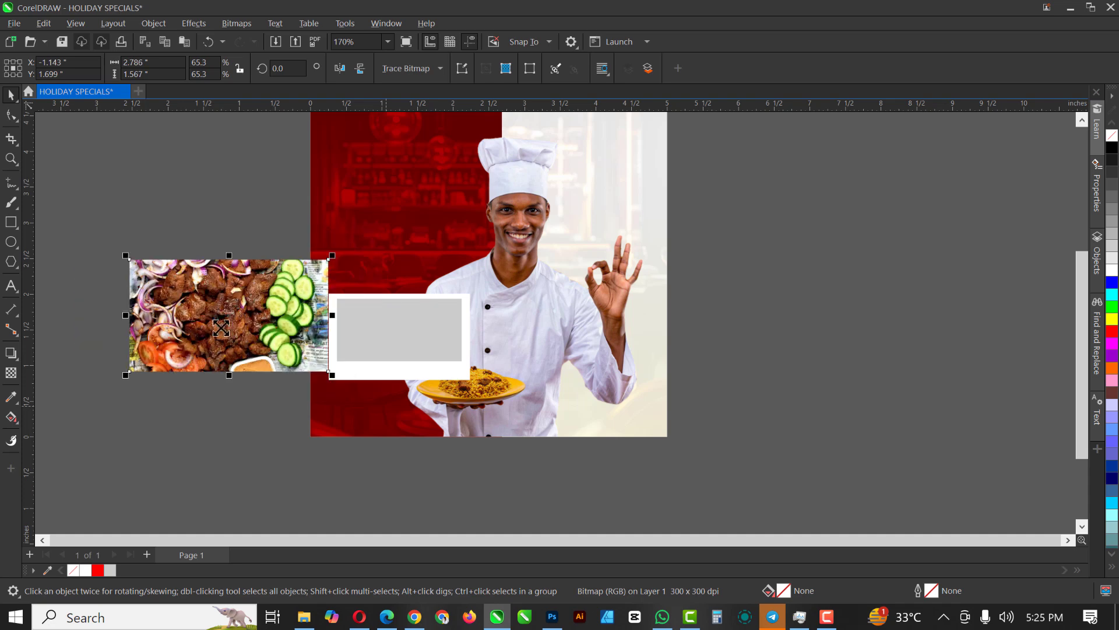
PowerClip the food photo inside the grey rectangle
right_click(231, 322)
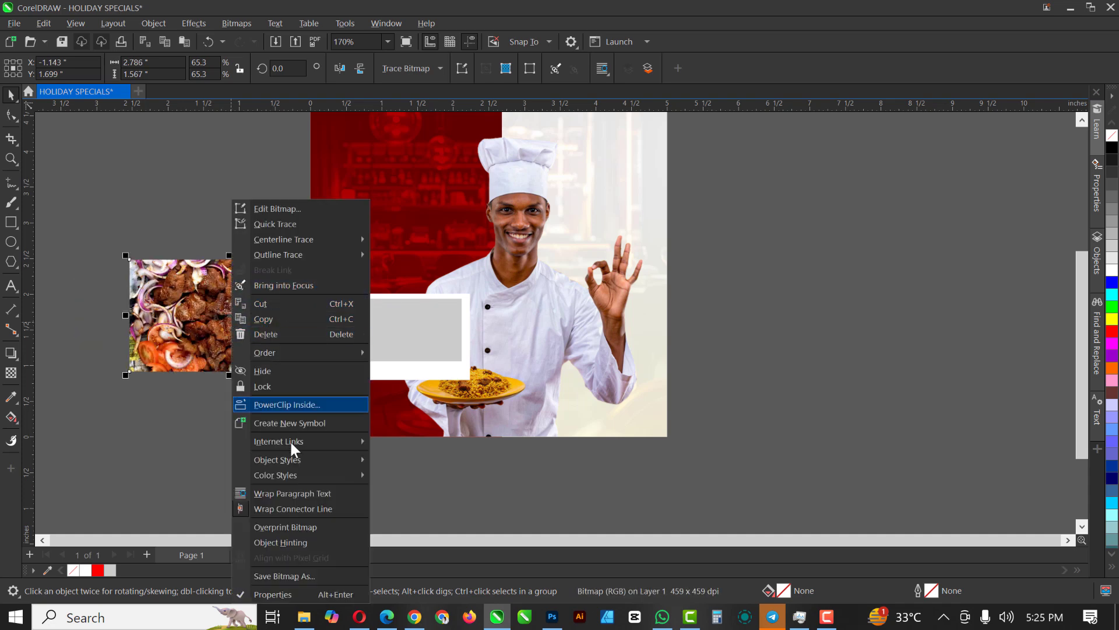
click(292, 403)
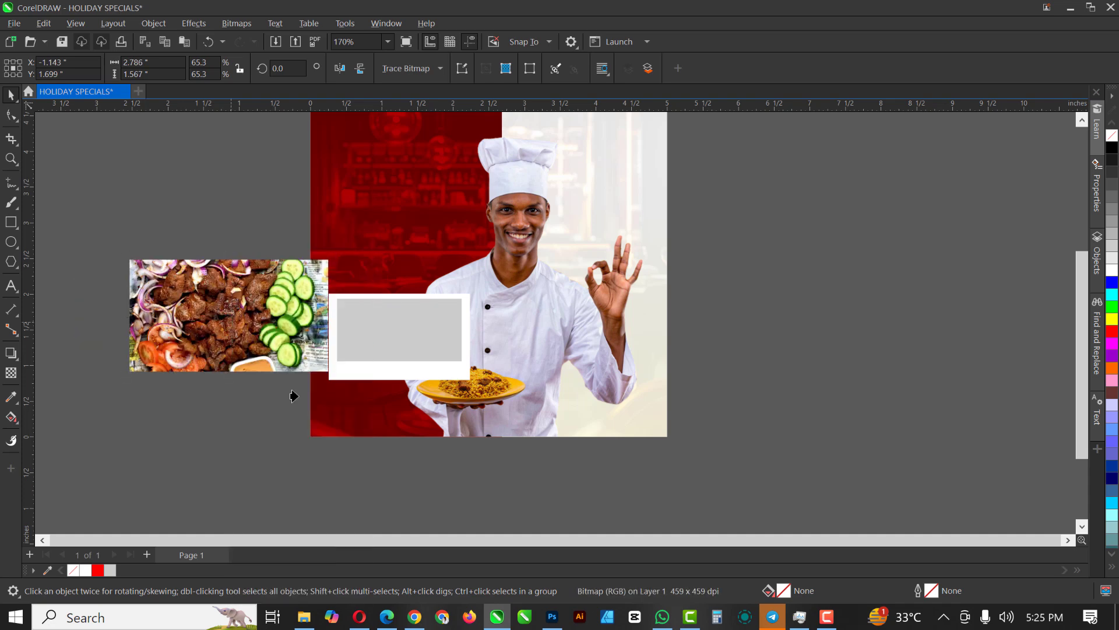
click(401, 328)
Edit the PowerClip contents to scale the food photo down to about 1.84 inches wide, covering the frame, and finish editing
double_click(433, 330)
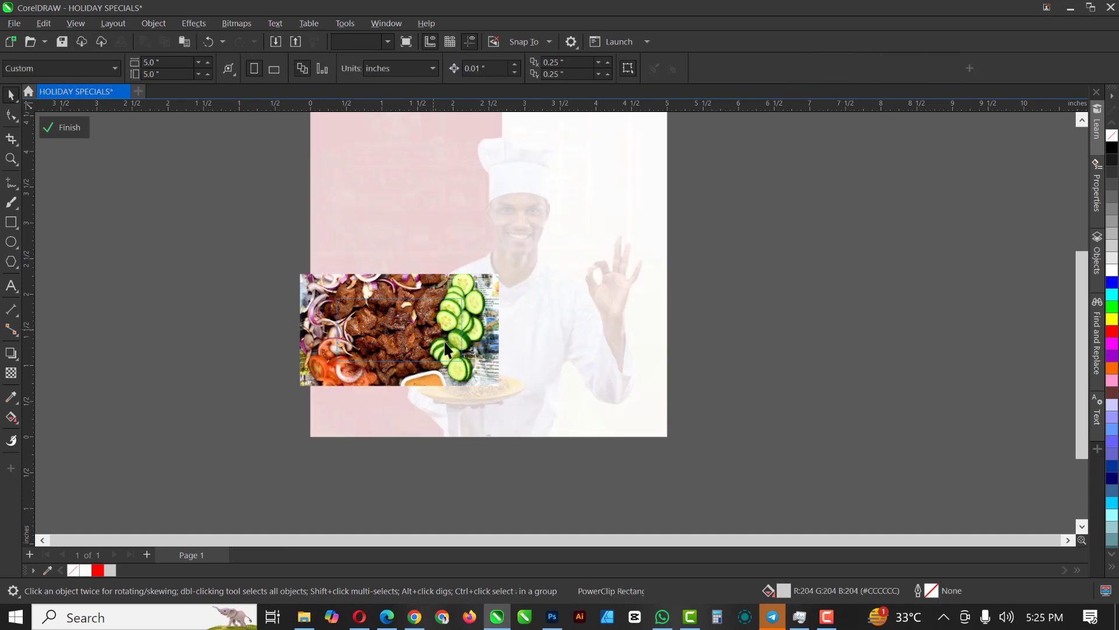
click(444, 342)
drag(494, 390, 473, 385)
scroll(432, 348, up, 4)
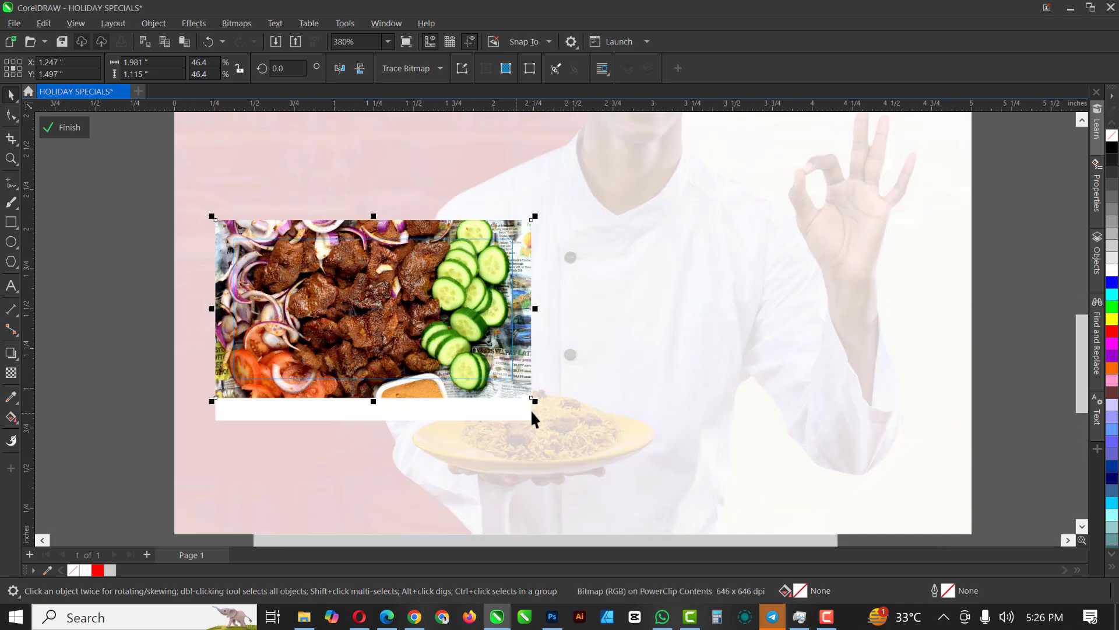
drag(533, 402, 438, 335)
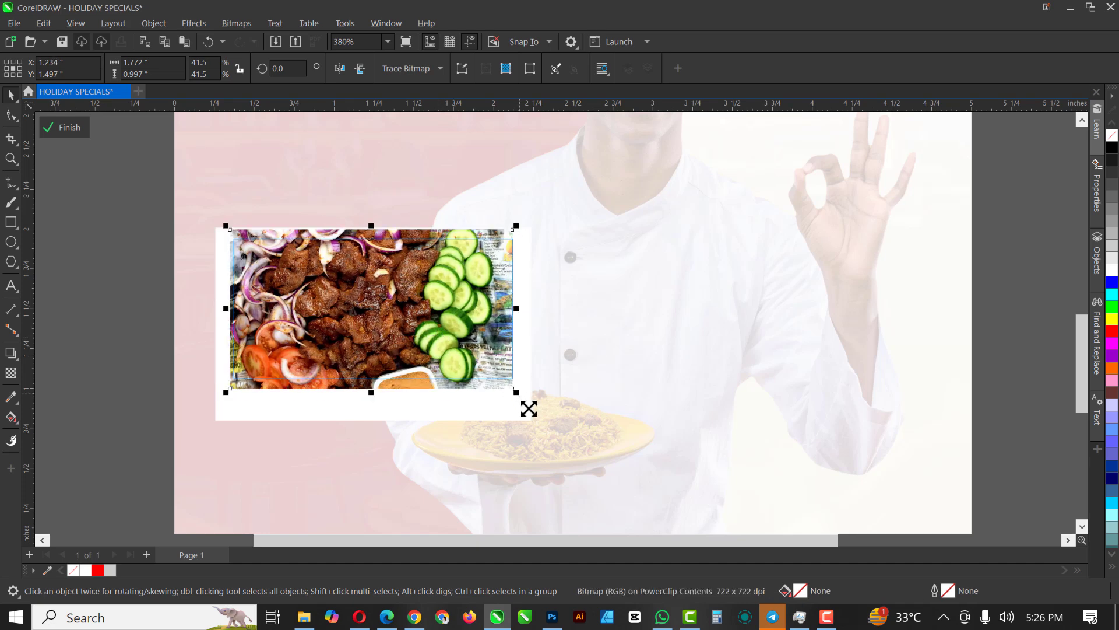
drag(528, 408, 524, 411)
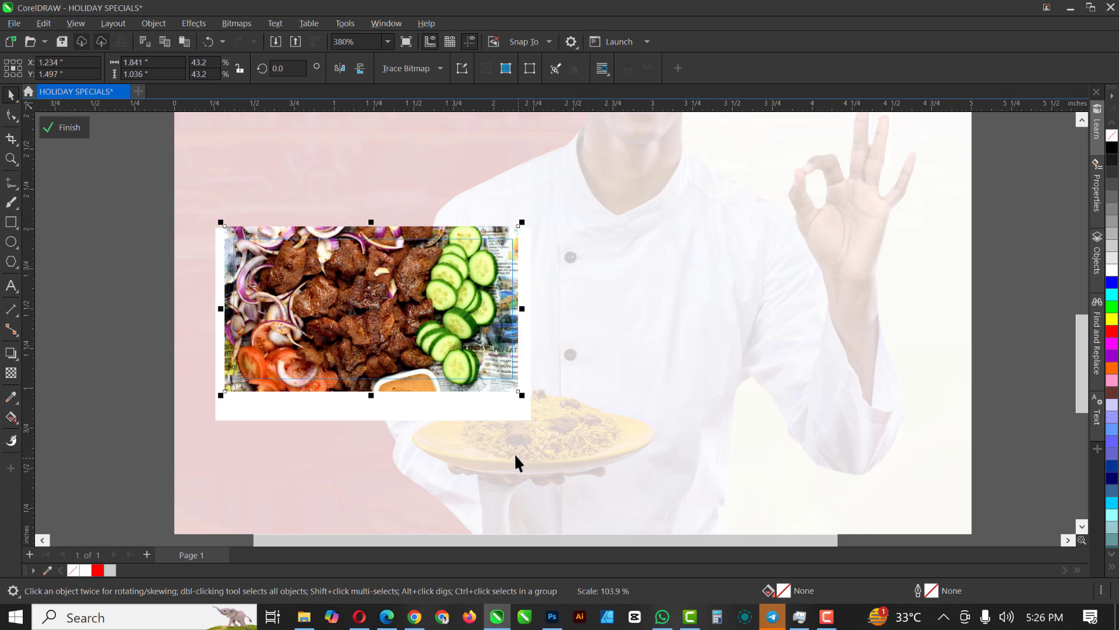
ctrl+click(108, 319)
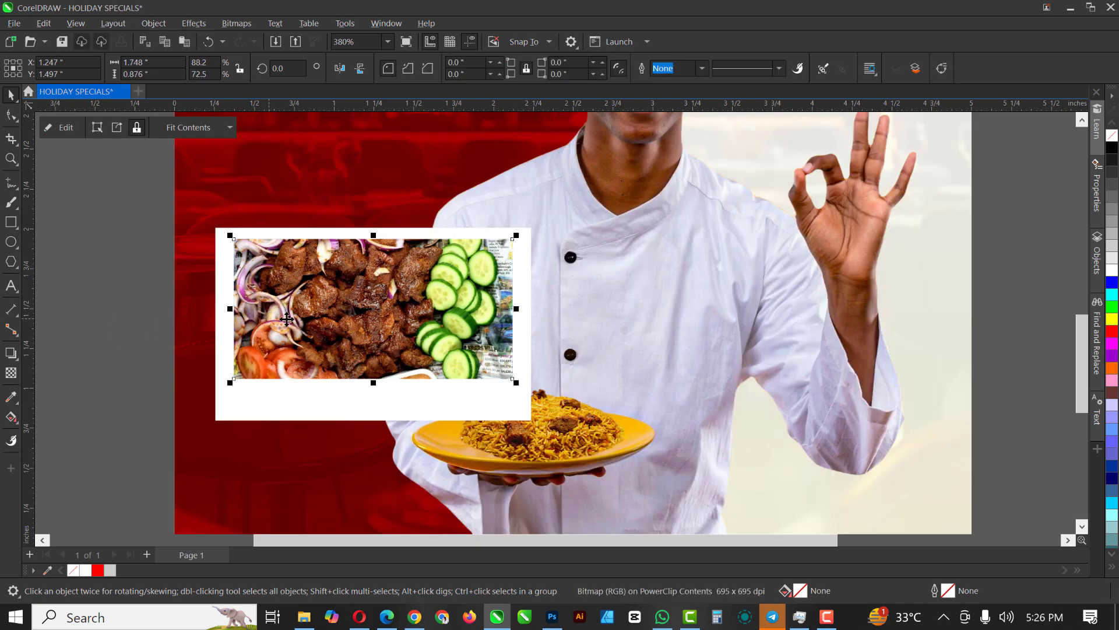
scroll(356, 322, down, 3)
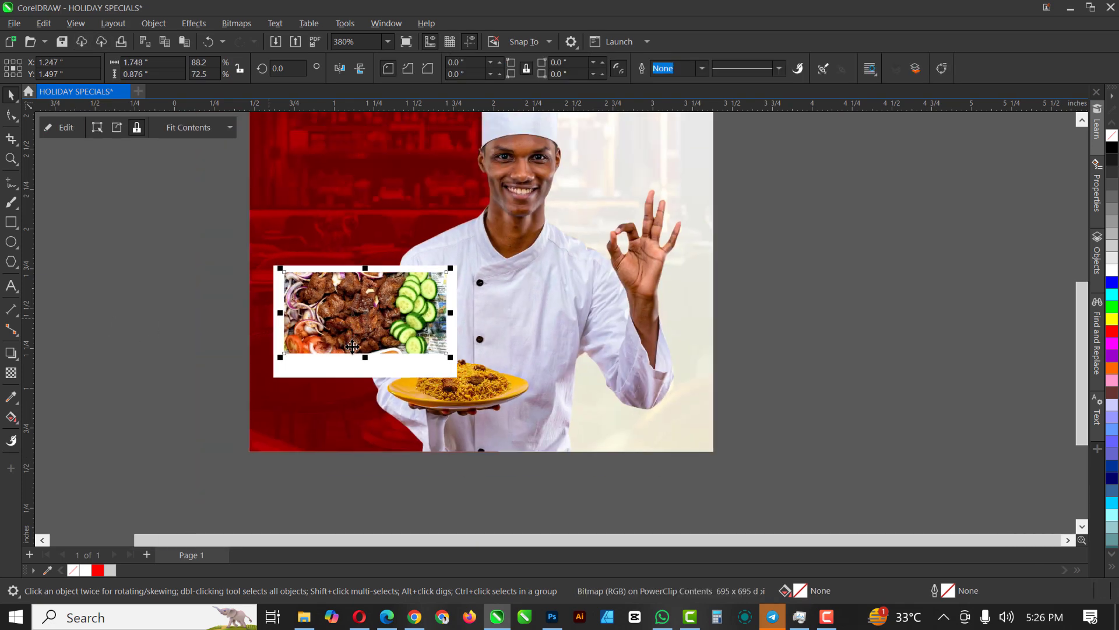
scroll(352, 347, down, 1)
click(215, 285)
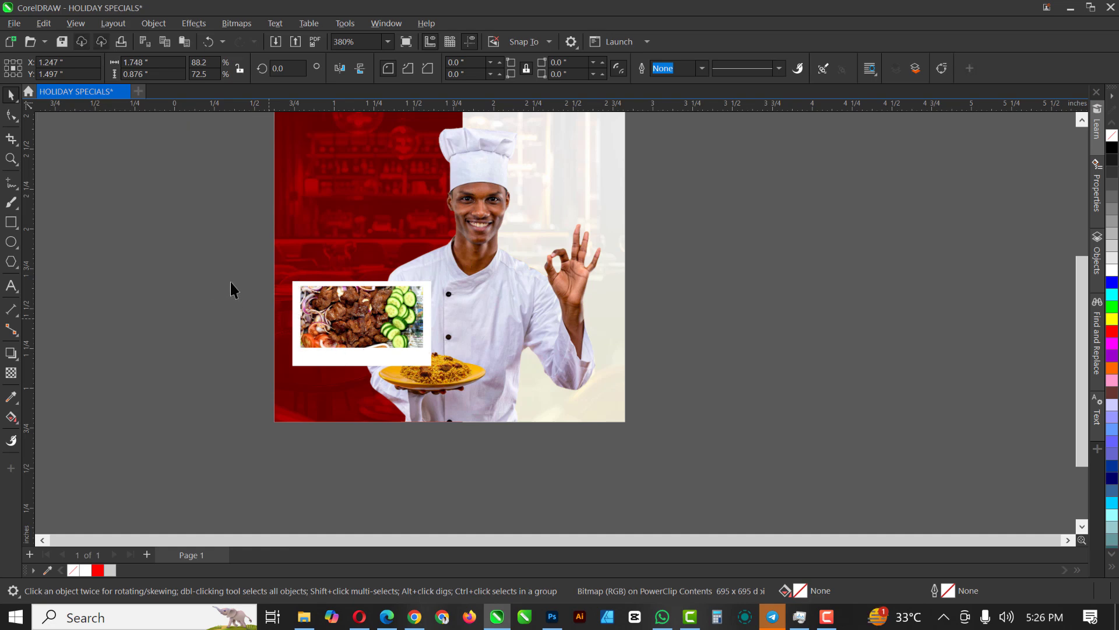
Duplicate the white card with its clipped photo directly above the original, centred at about Y 2.666 inches
scroll(208, 296, up, 1)
scroll(209, 295, up, 1)
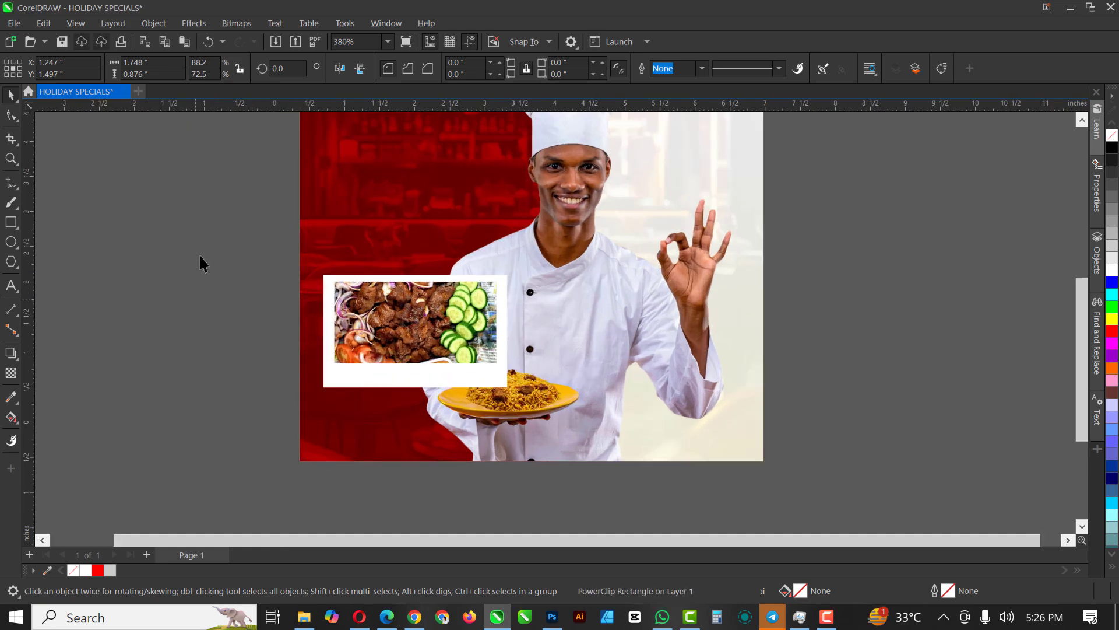
click(487, 366)
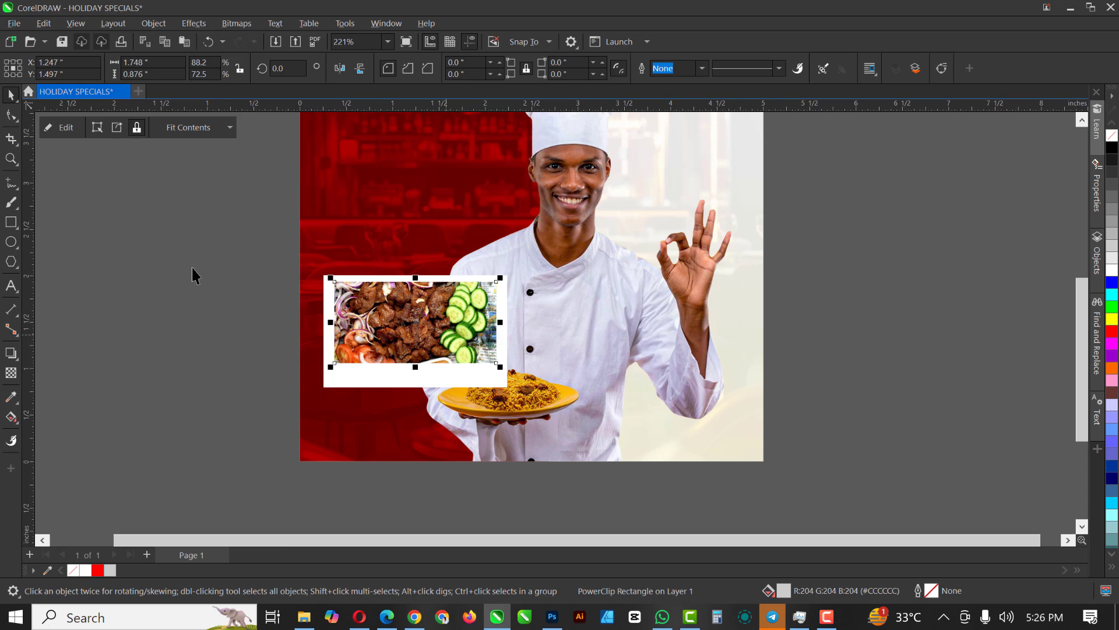
click(466, 380)
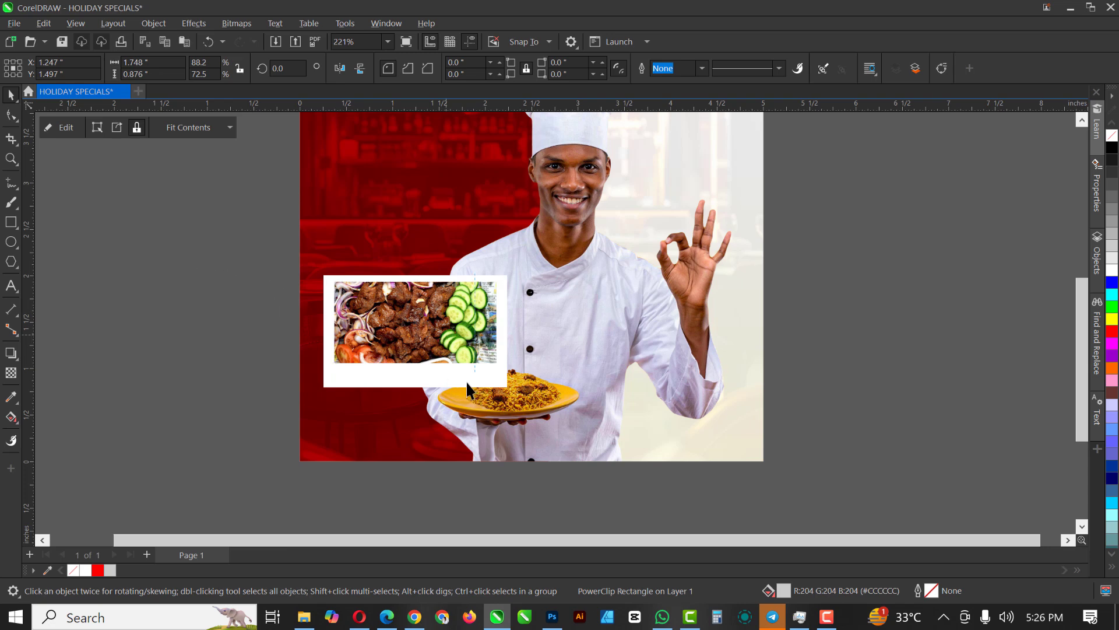
click(363, 319)
drag(221, 253, 542, 406)
click(390, 324)
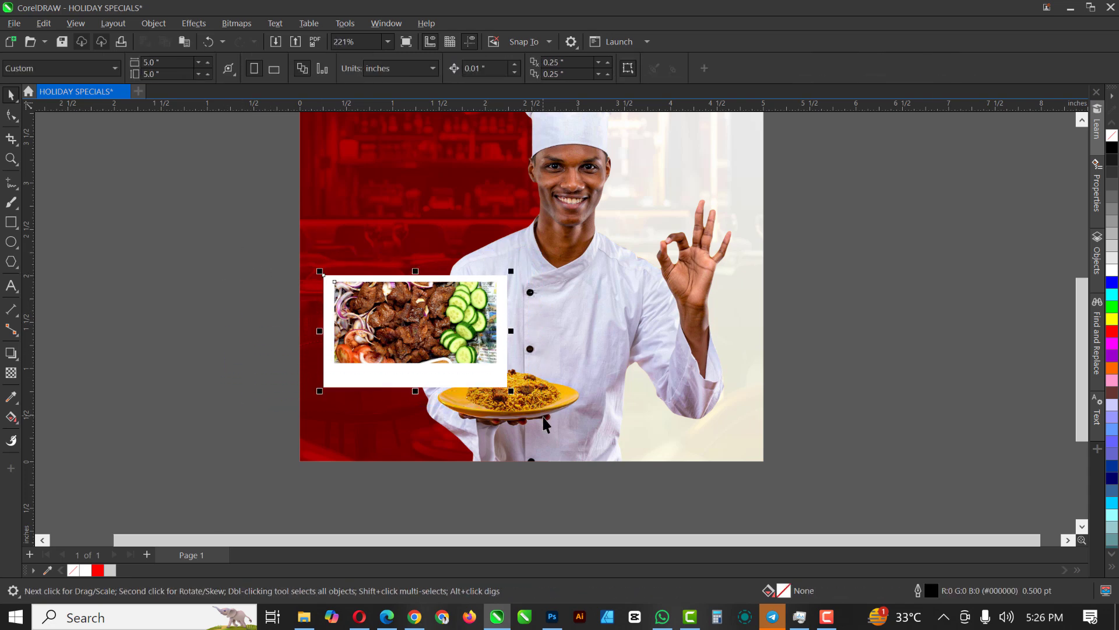
drag(416, 328, 419, 214)
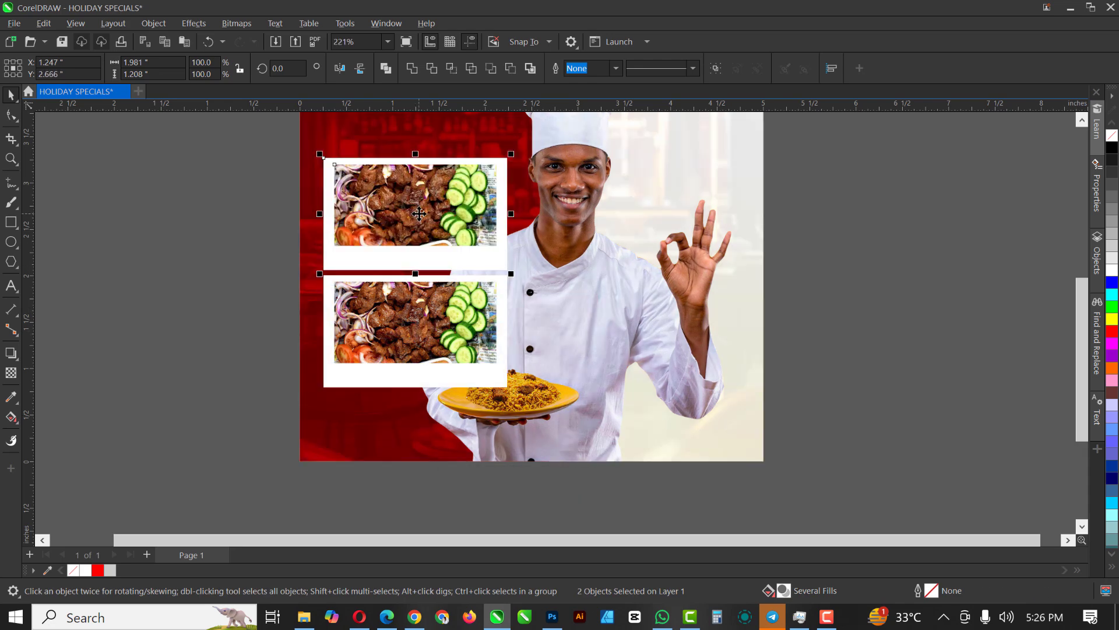
Open the upper card's PowerClip contents for editing and delete the food photo inside it
click(399, 190)
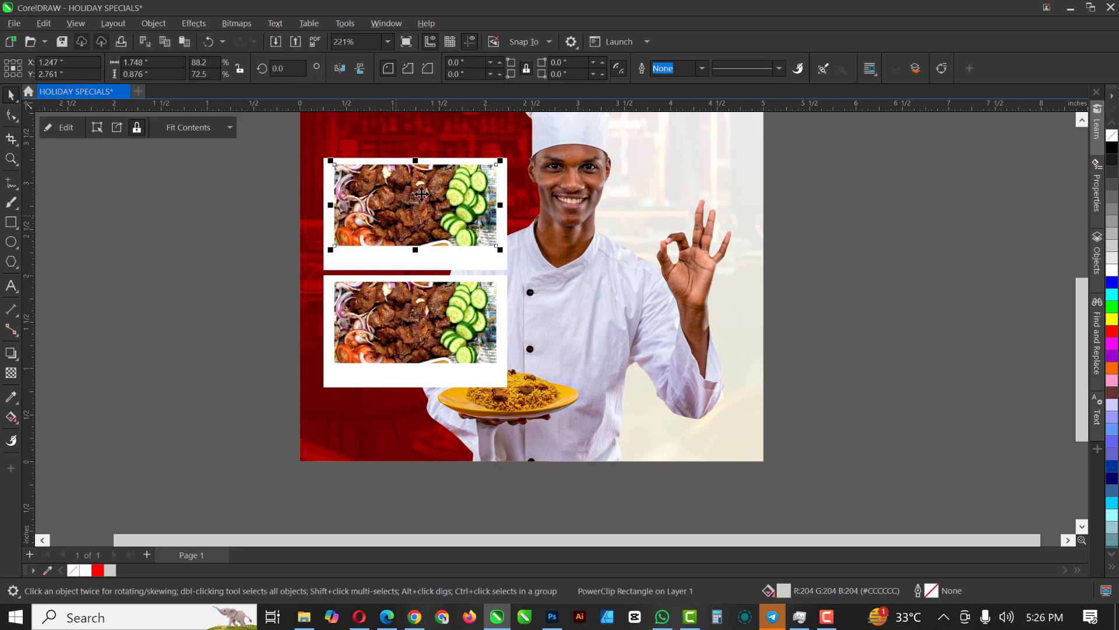
click(64, 128)
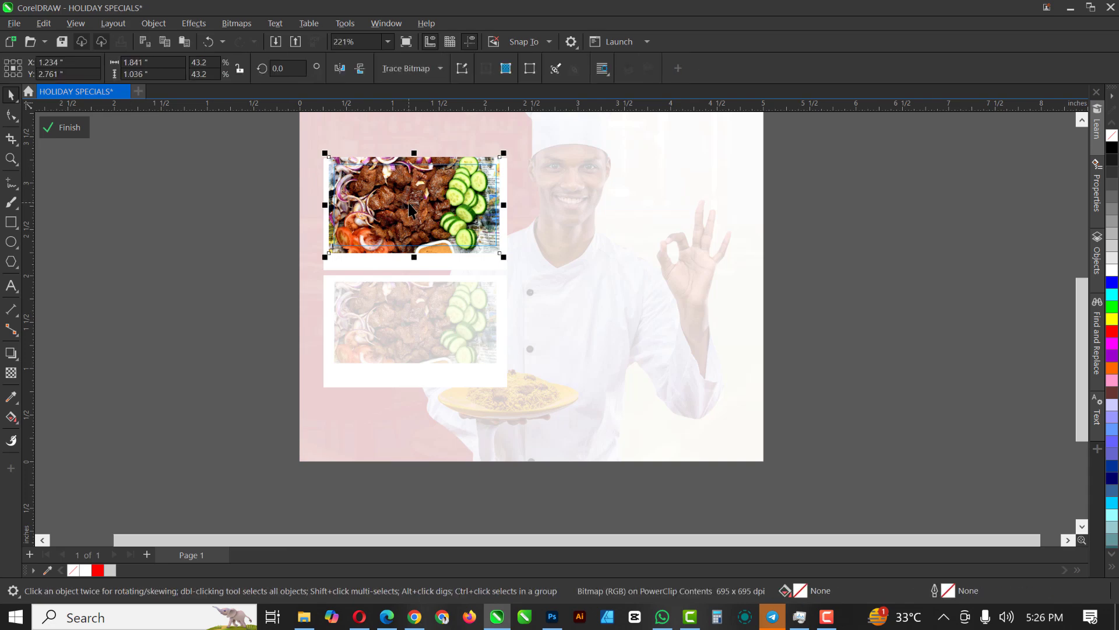
key(Delete)
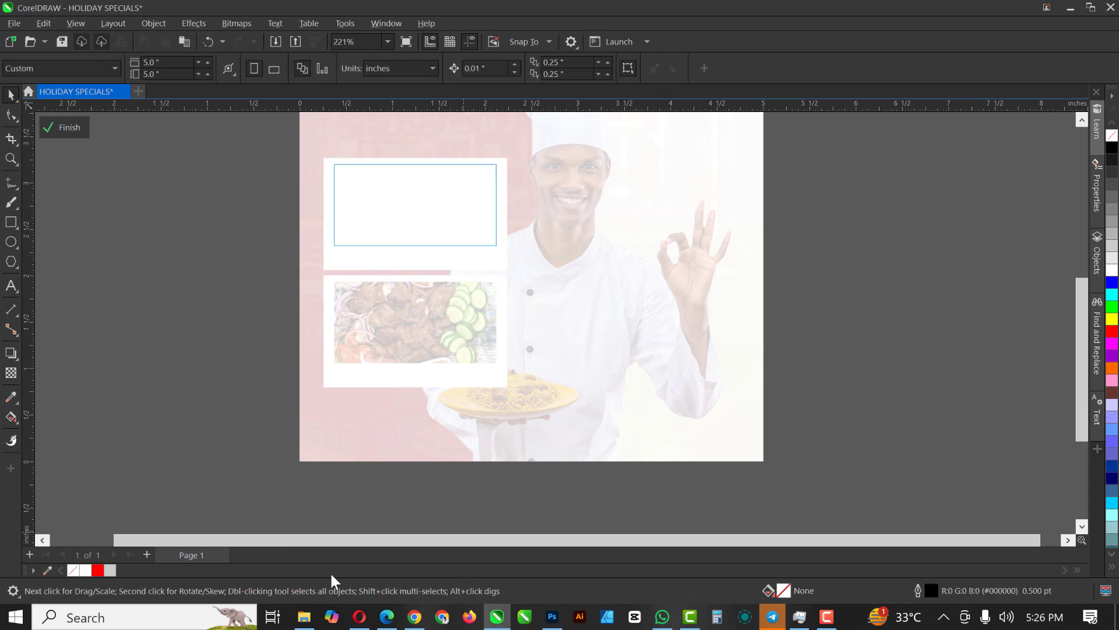
Import the square food photo baf640589d964b88d34cddf07fe3a558 from the HOLIDAY SPECIAL folder into the open PowerClip
click(304, 617)
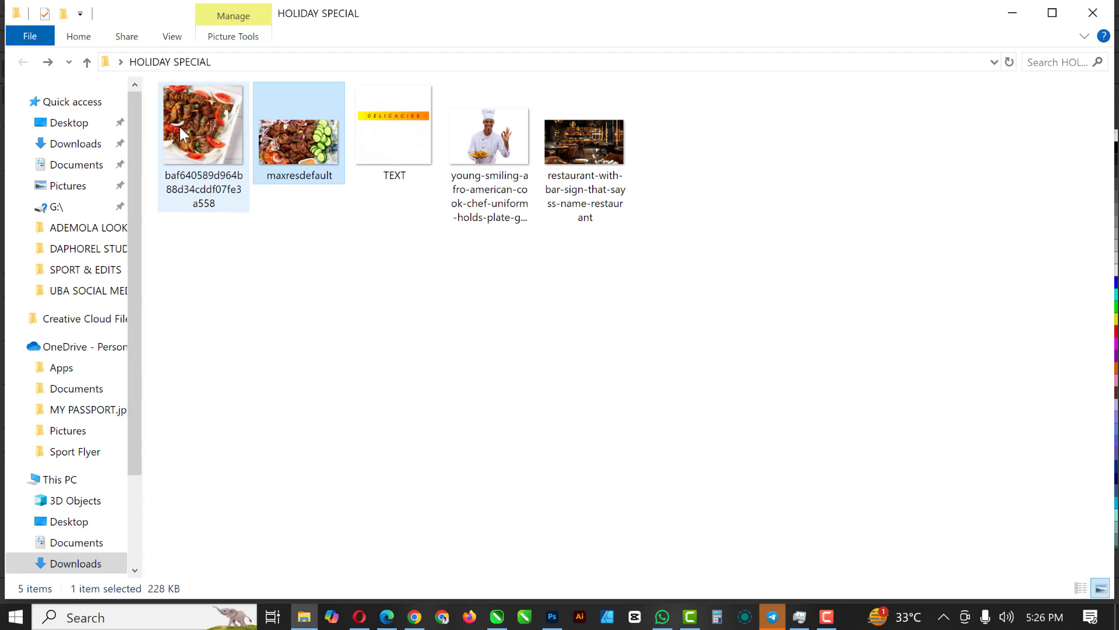
click(209, 121)
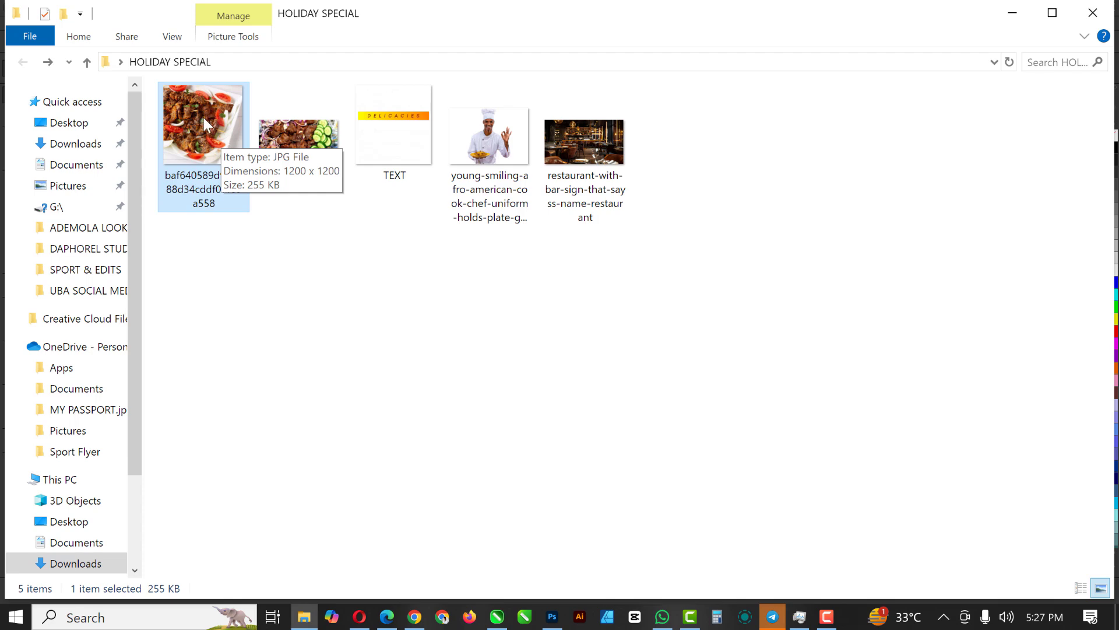
drag(201, 114, 166, 230)
scroll(479, 296, down, 5)
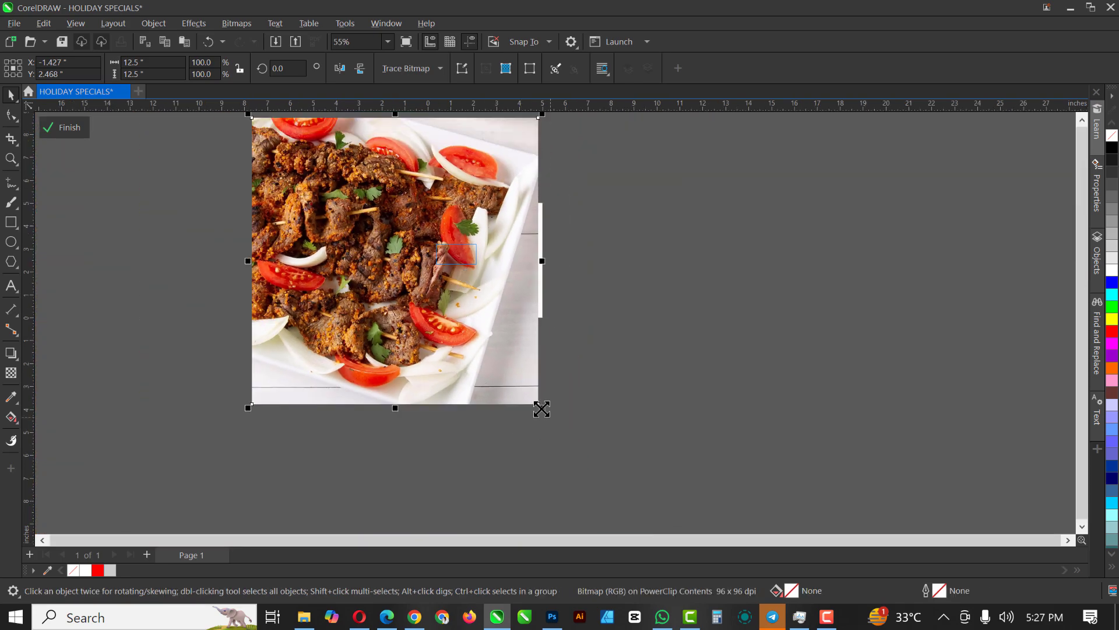
Scale the imported food photo to about 1.92 inches wide, position it over the upper card's frame, and finish the PowerClip editing
drag(542, 408, 443, 313)
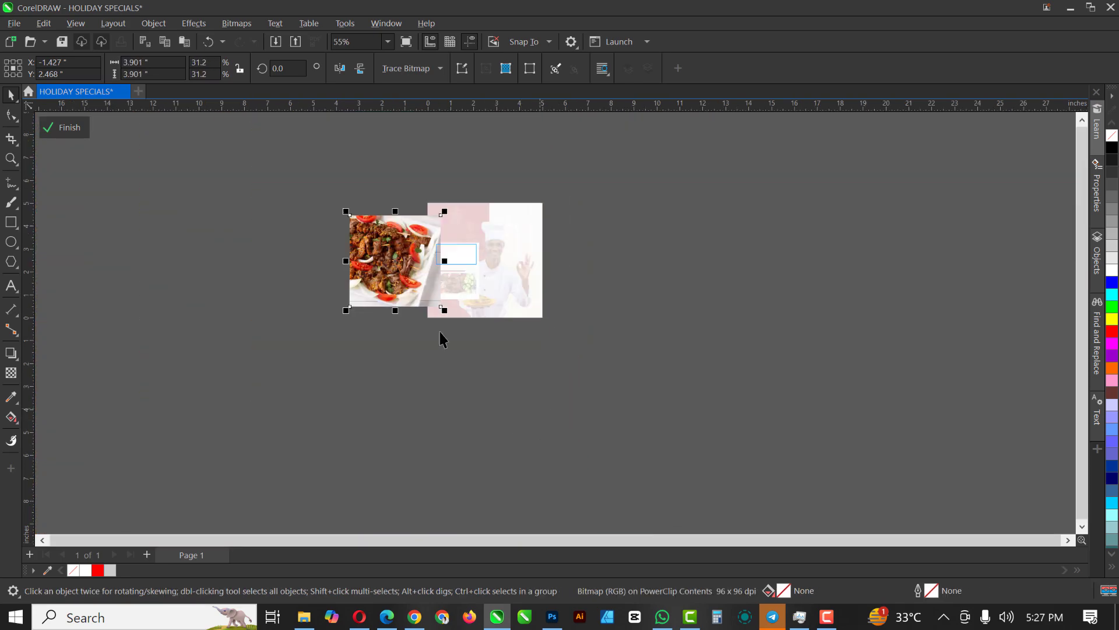
scroll(400, 267, up, 5)
drag(400, 267, 576, 275)
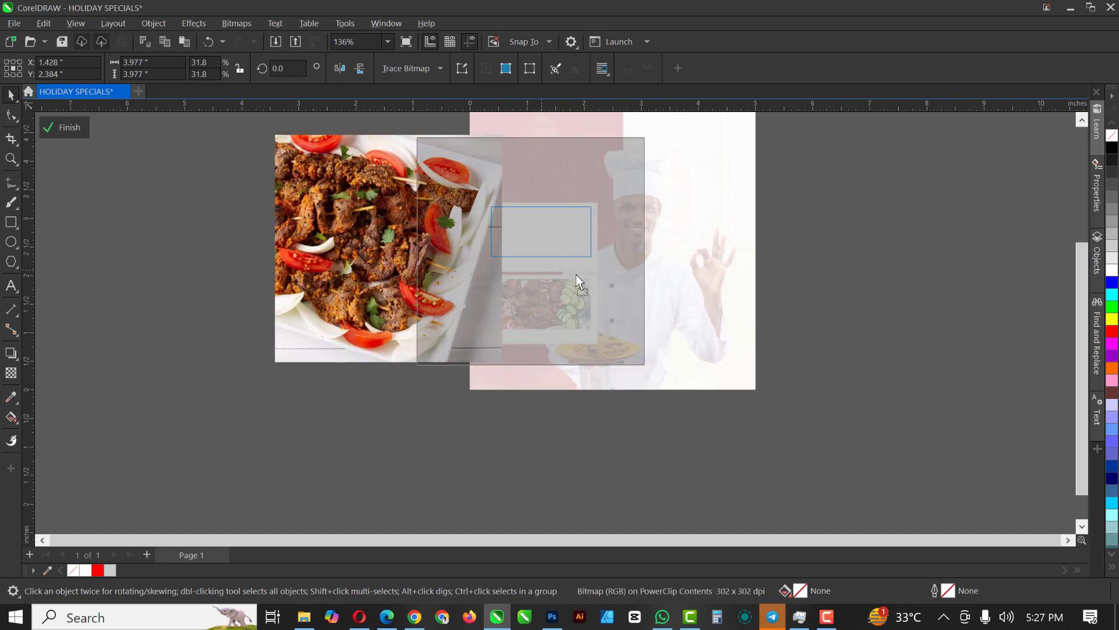
drag(680, 373, 634, 300)
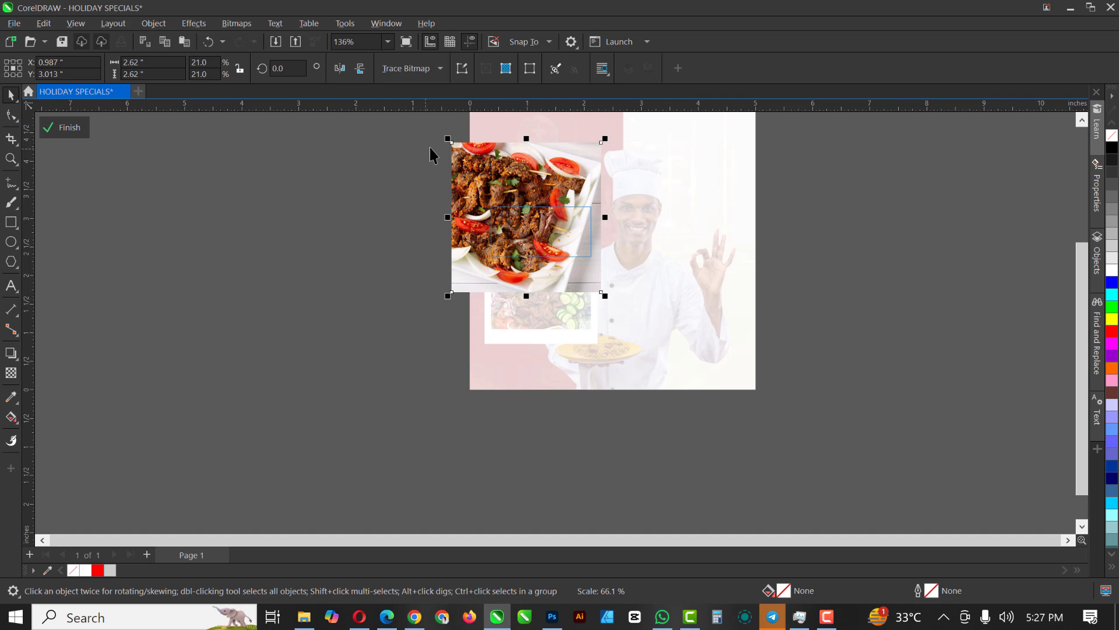
drag(447, 139, 484, 172)
scroll(577, 221, up, 4)
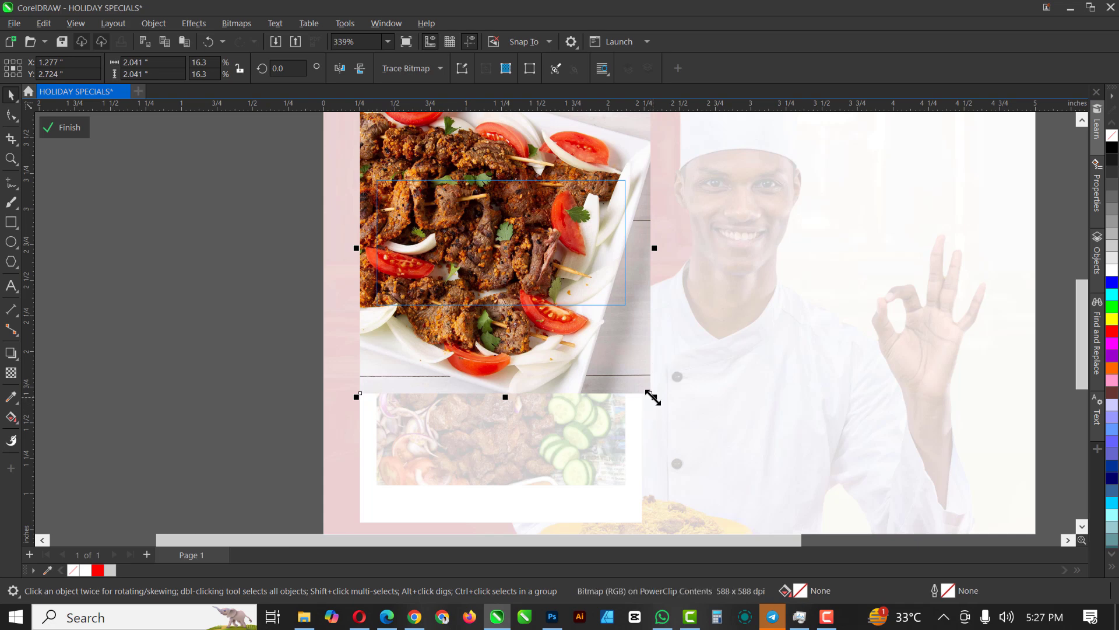
drag(654, 396, 596, 352)
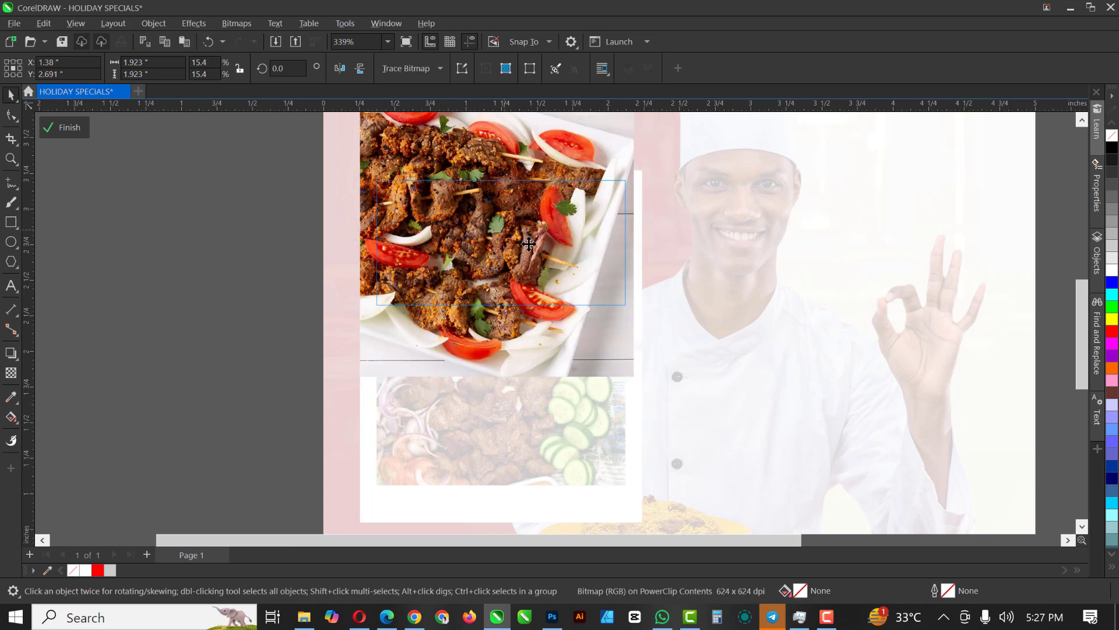
drag(506, 231, 514, 252)
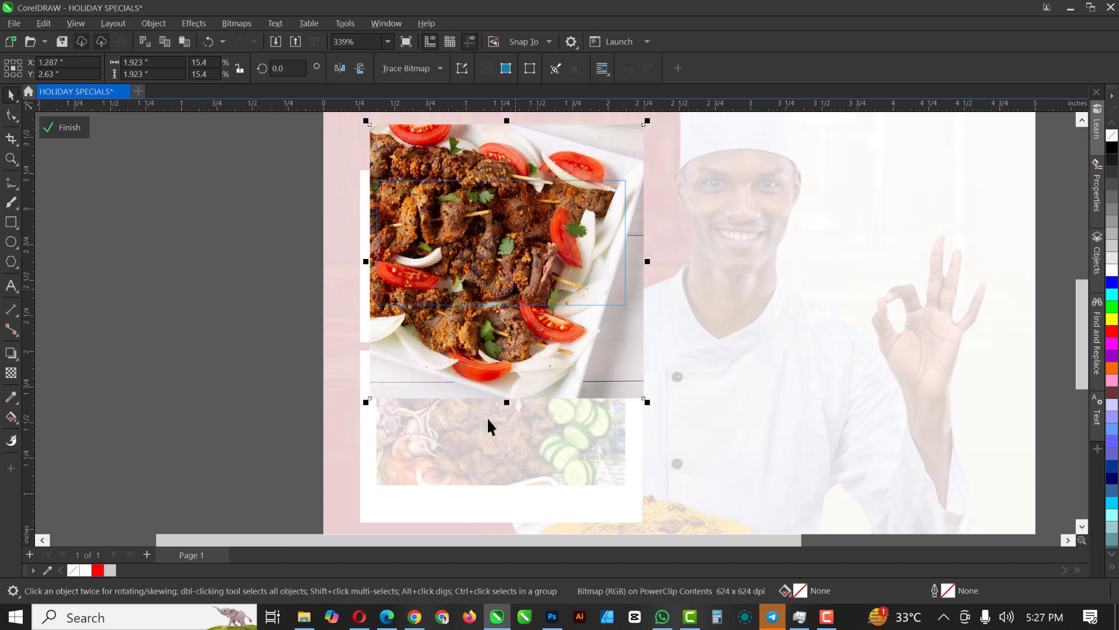
click(69, 130)
click(242, 303)
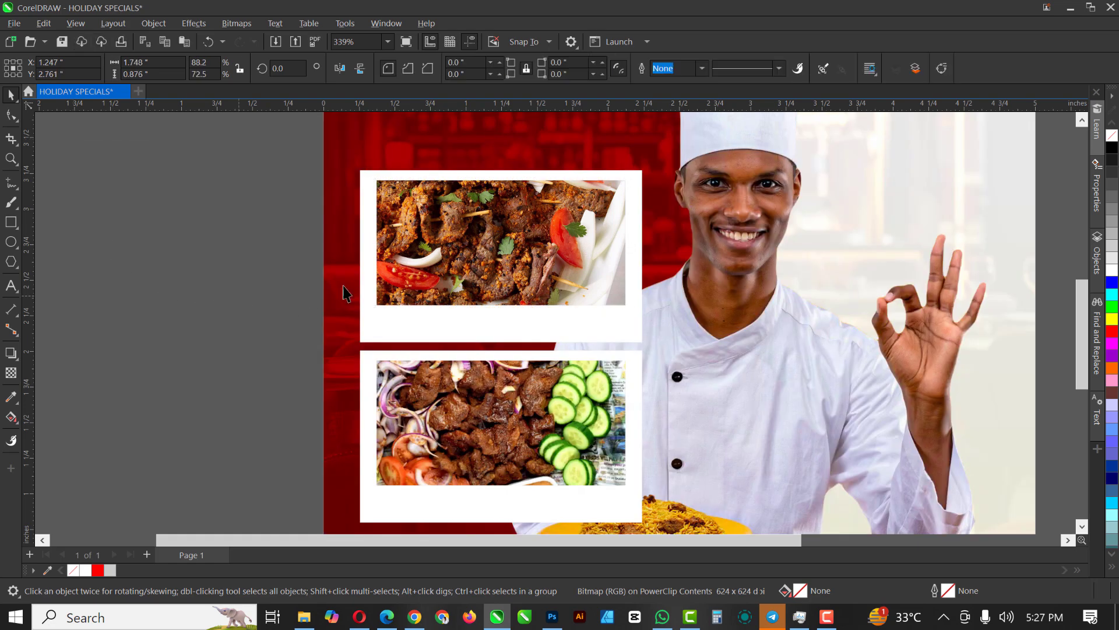
Scale both food cards together to about 1.77 inches wide and move them slightly right and down, to about X 1.25 inches
scroll(476, 250, down, 3)
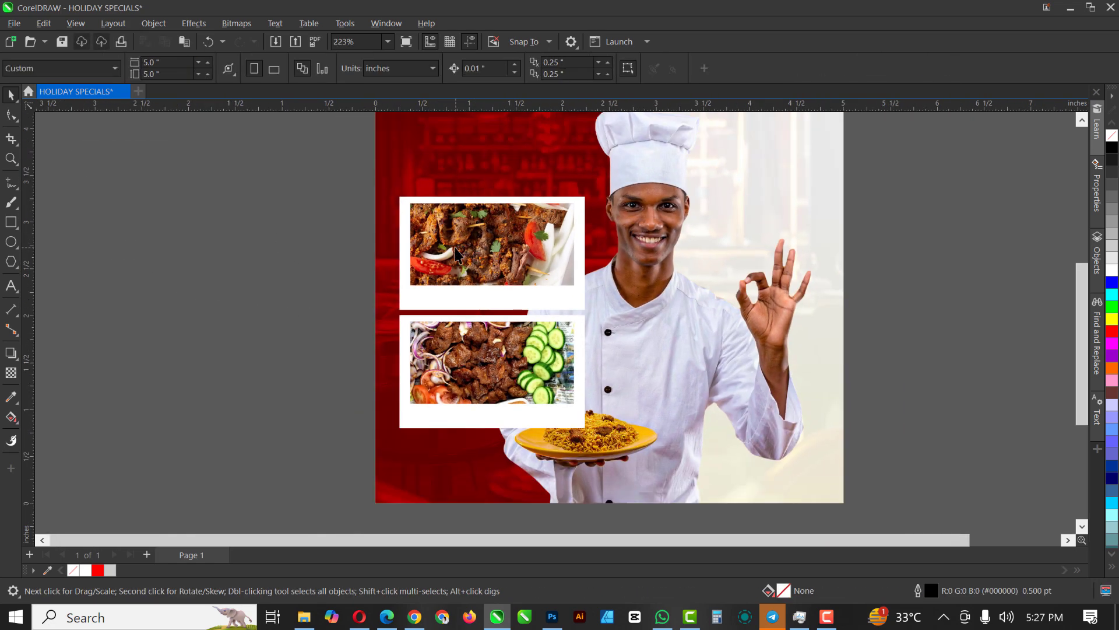
scroll(469, 277, up, 1)
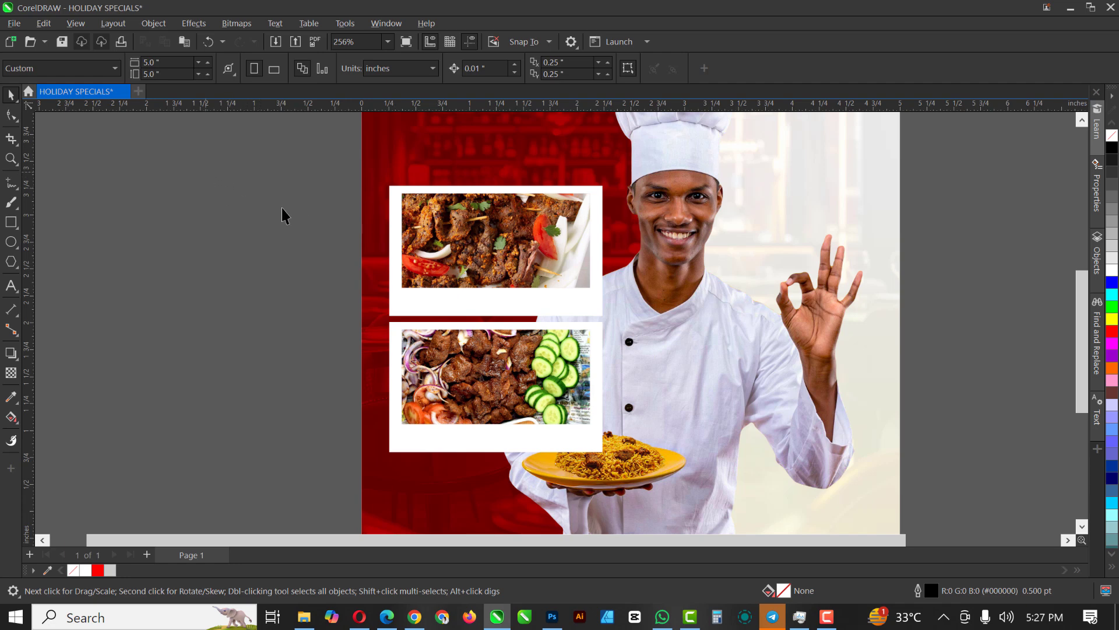
drag(268, 172, 632, 320)
scroll(464, 271, down, 2)
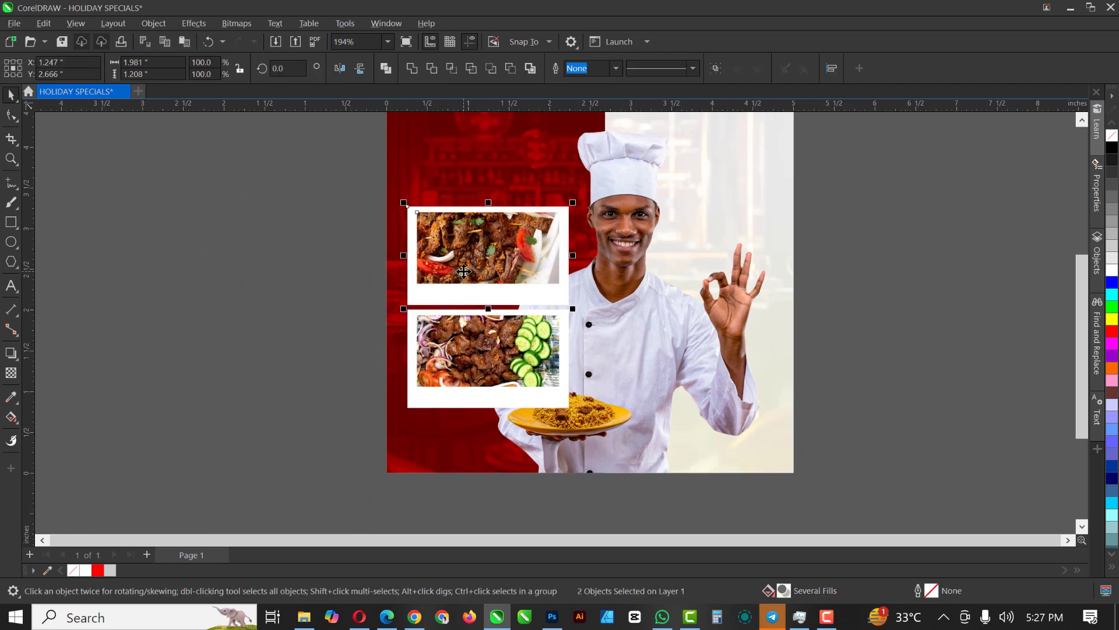
scroll(464, 271, down, 1)
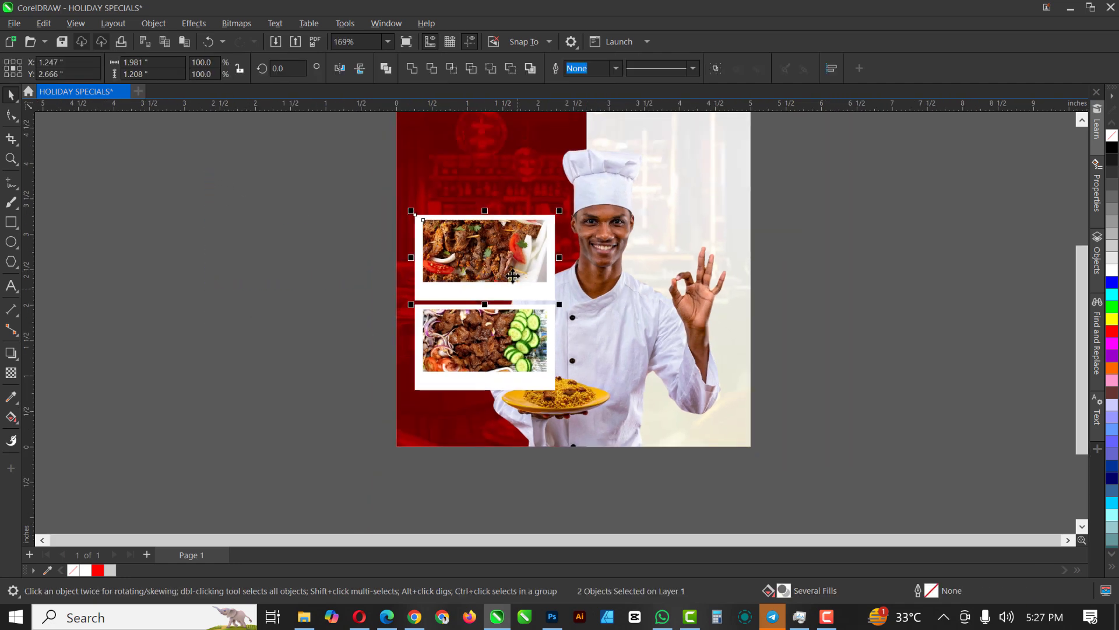
drag(294, 205, 540, 428)
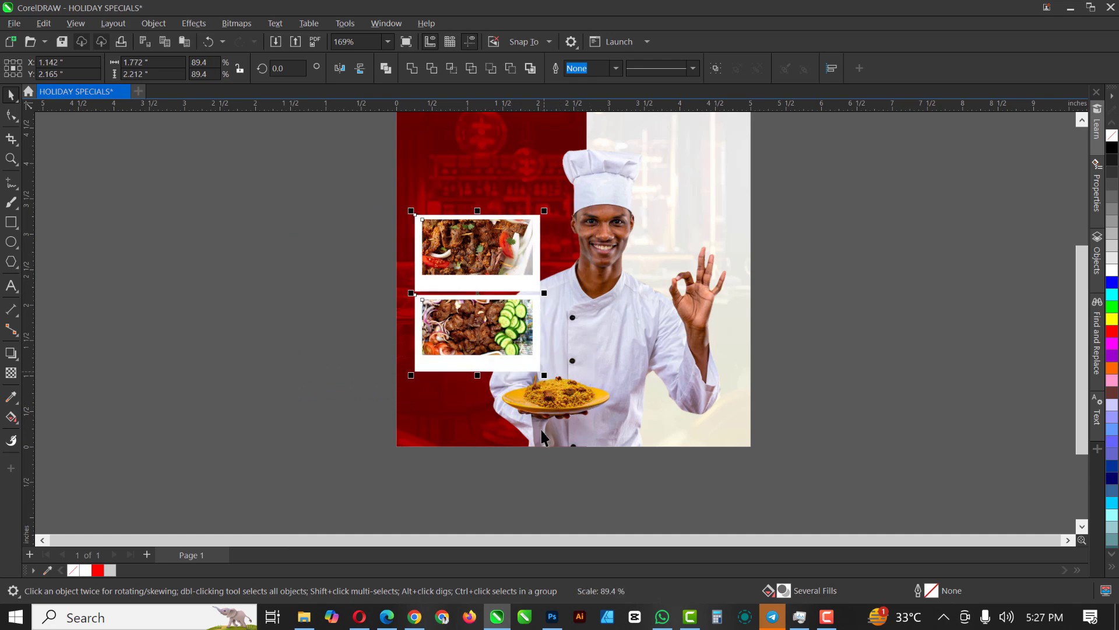
scroll(544, 424, down, 2)
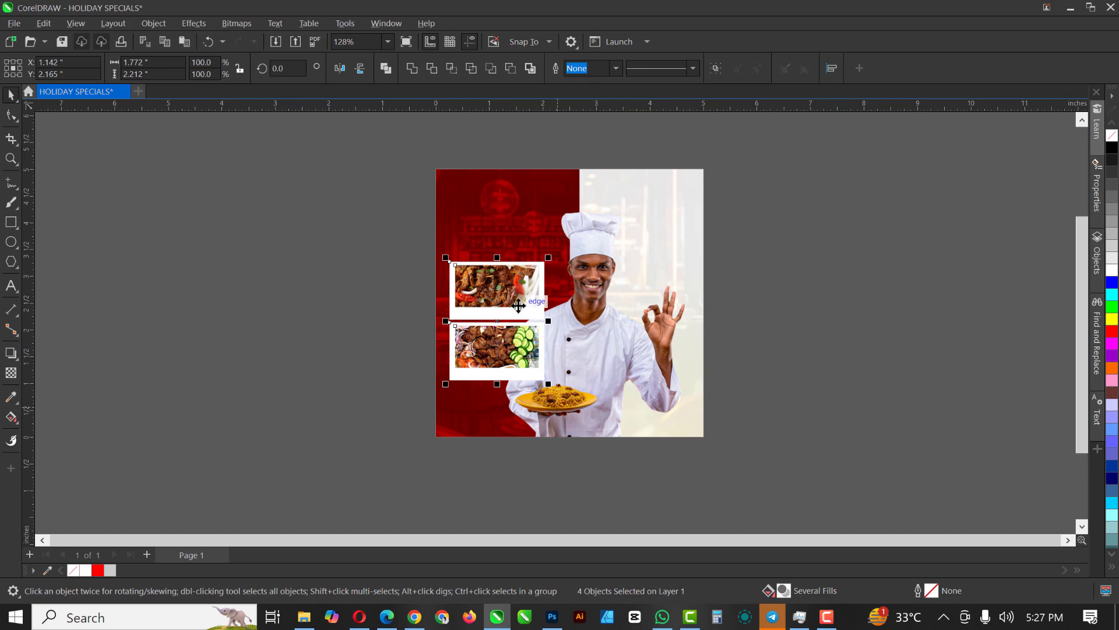
scroll(519, 307, up, 3)
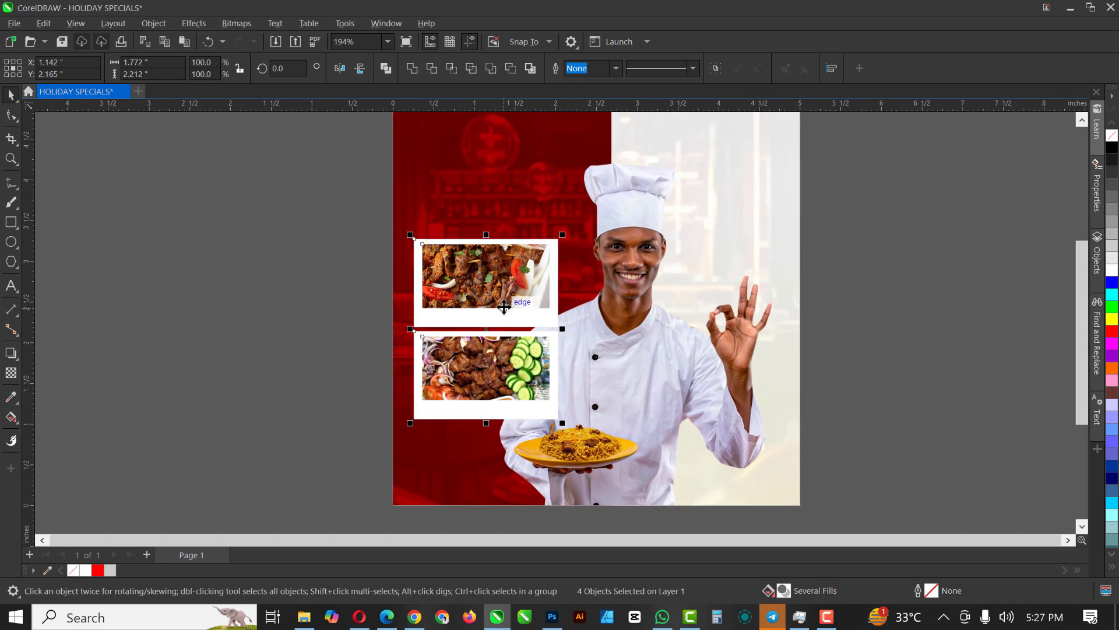
drag(518, 306, 527, 306)
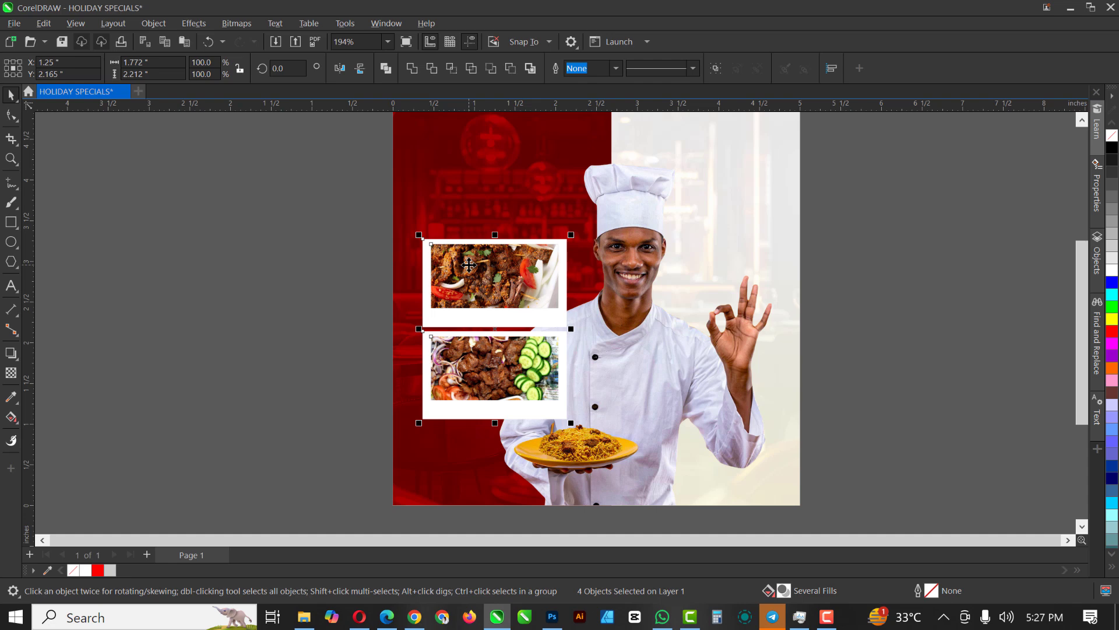
drag(483, 309, 484, 314)
Nudge the chef cut-out right to about X 2.98 inches, keeping its height on the page, and deselect it
click(658, 403)
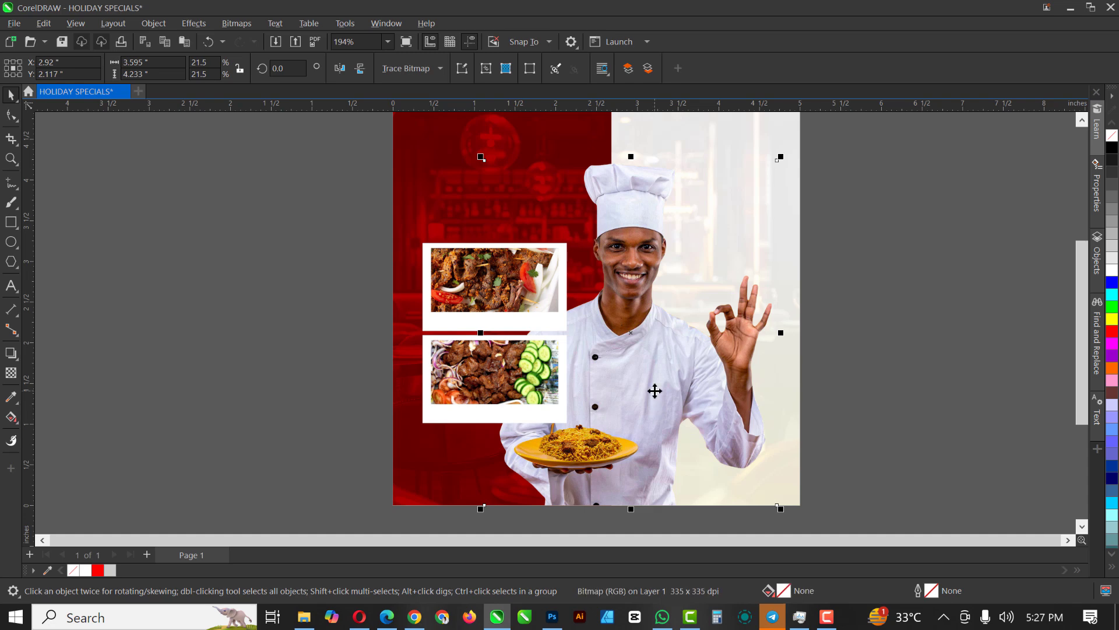
drag(658, 390, 656, 388)
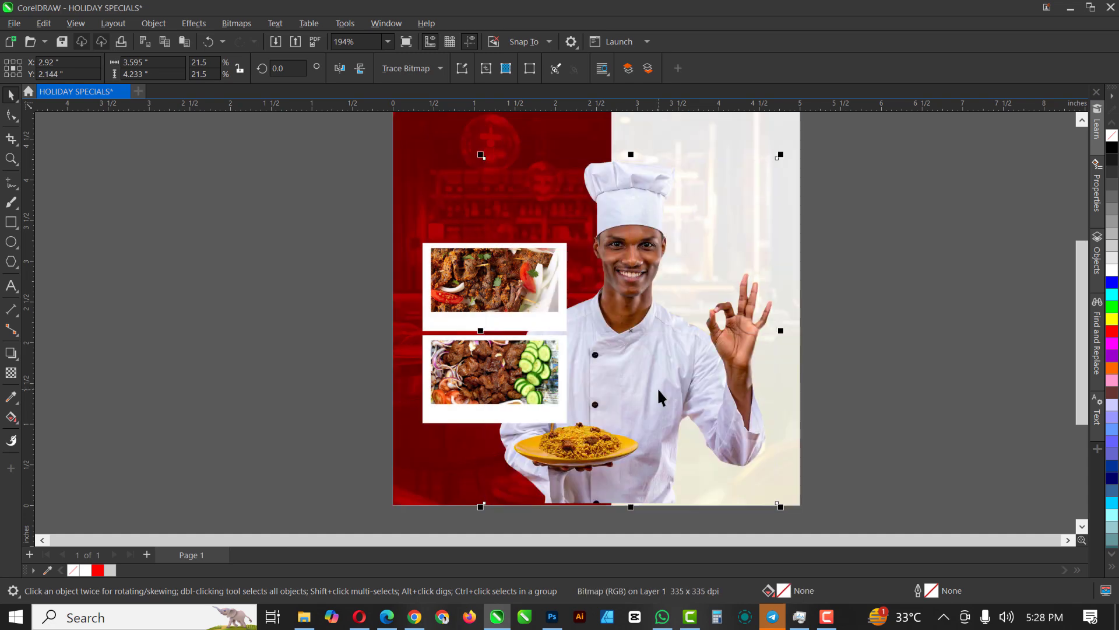
key(ctrl+z)
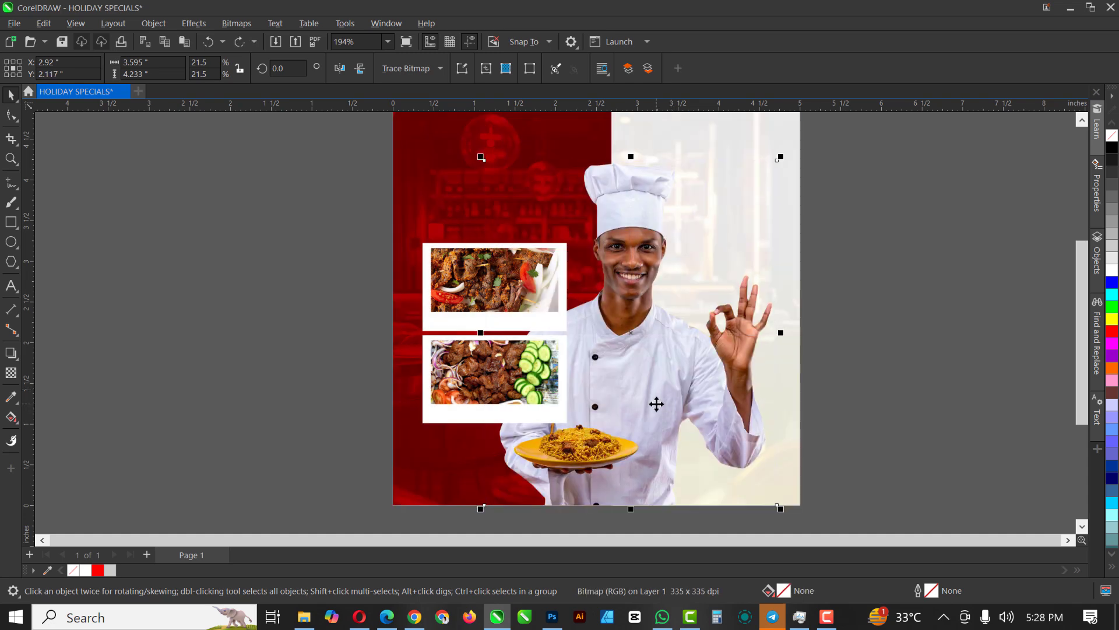
key(Right)
key(Right)
key(Right)
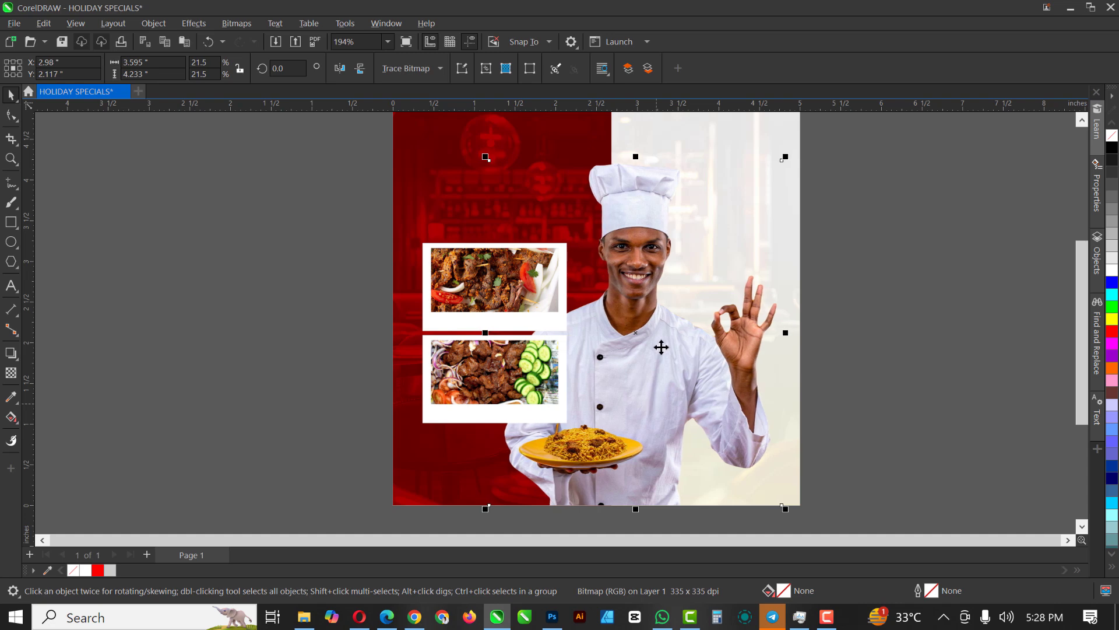
key(Escape)
Scale both food cards together to about 1.67 inches wide and centre them at about X 1.203, Y 2.051 inches
scroll(492, 304, down, 2)
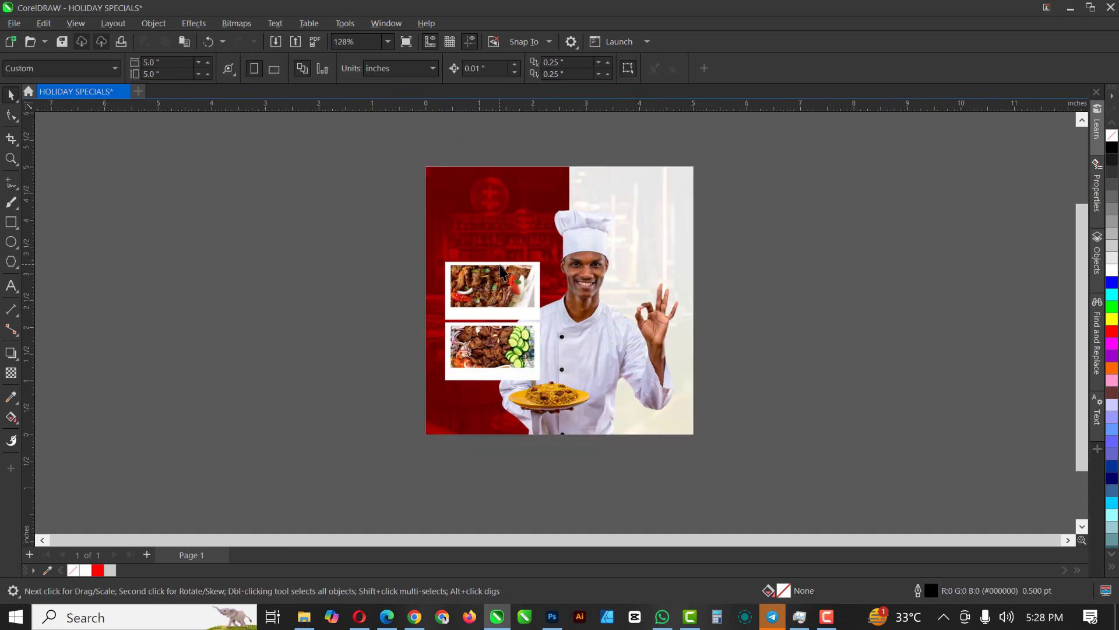
scroll(500, 271, up, 2)
drag(299, 244, 611, 432)
drag(420, 252, 427, 260)
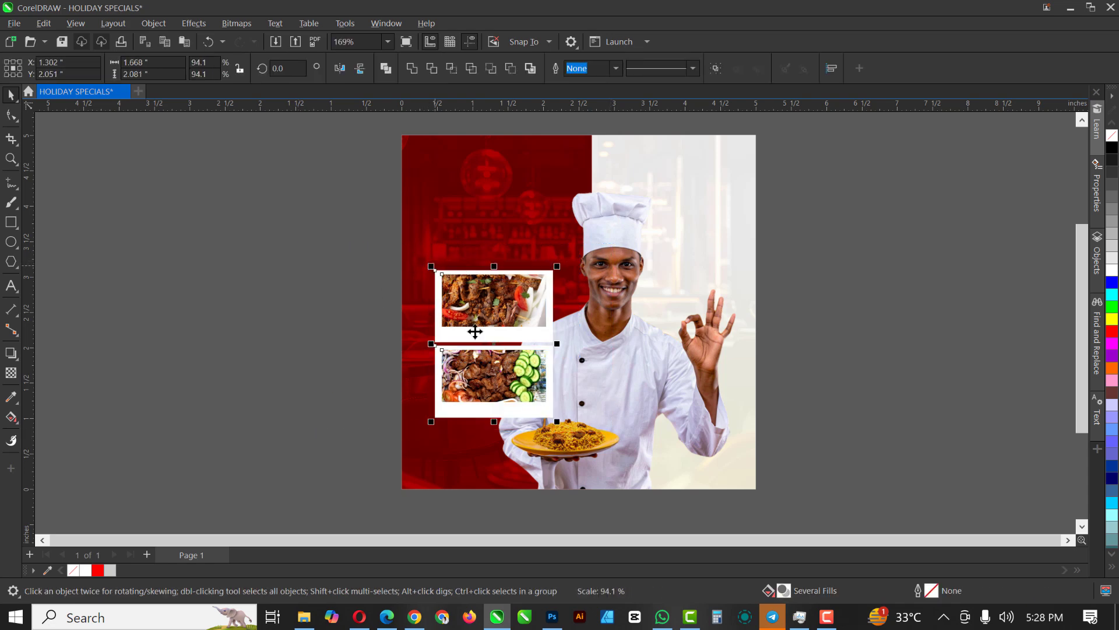
scroll(505, 327, up, 2)
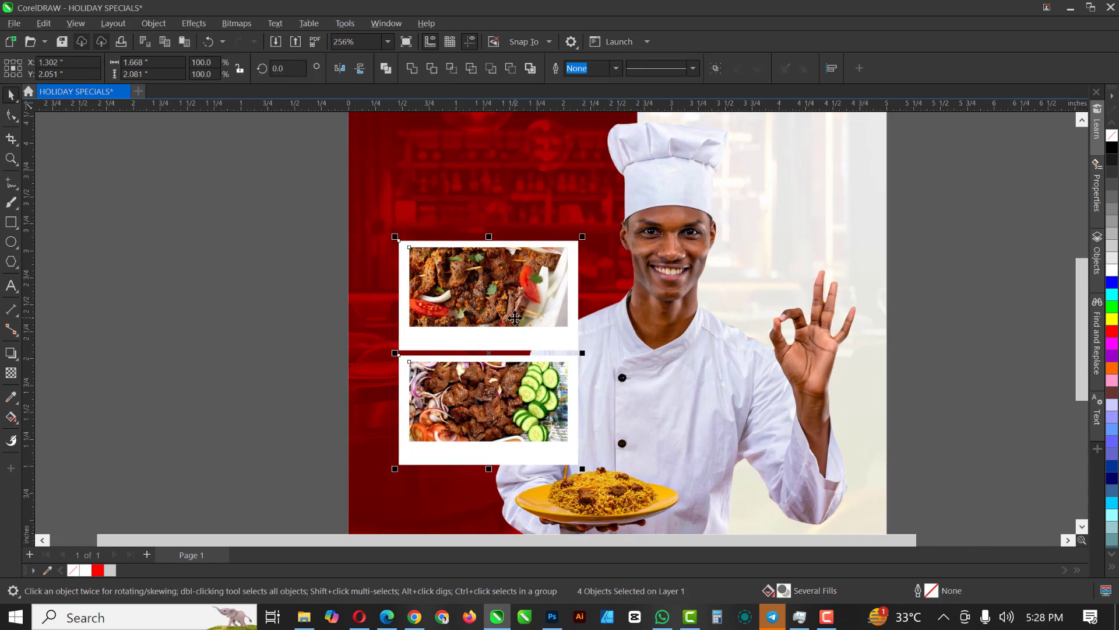
mouse_move(505, 327)
mouse_down()
mouse_move(515, 344)
mouse_move(505, 343)
mouse_up()
click(253, 334)
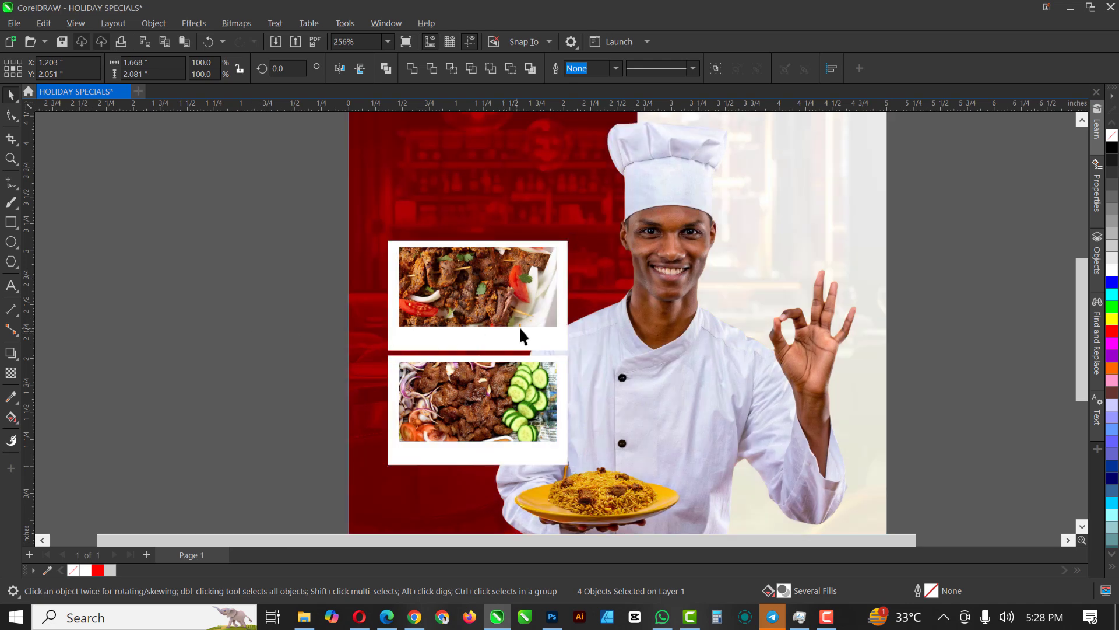
Import the TEXT image from the HOLIDAY SPECIAL folder and place it above the cards at about X 1.279, Y 3.983 inches
scroll(524, 324, down, 4)
scroll(520, 319, up, 1)
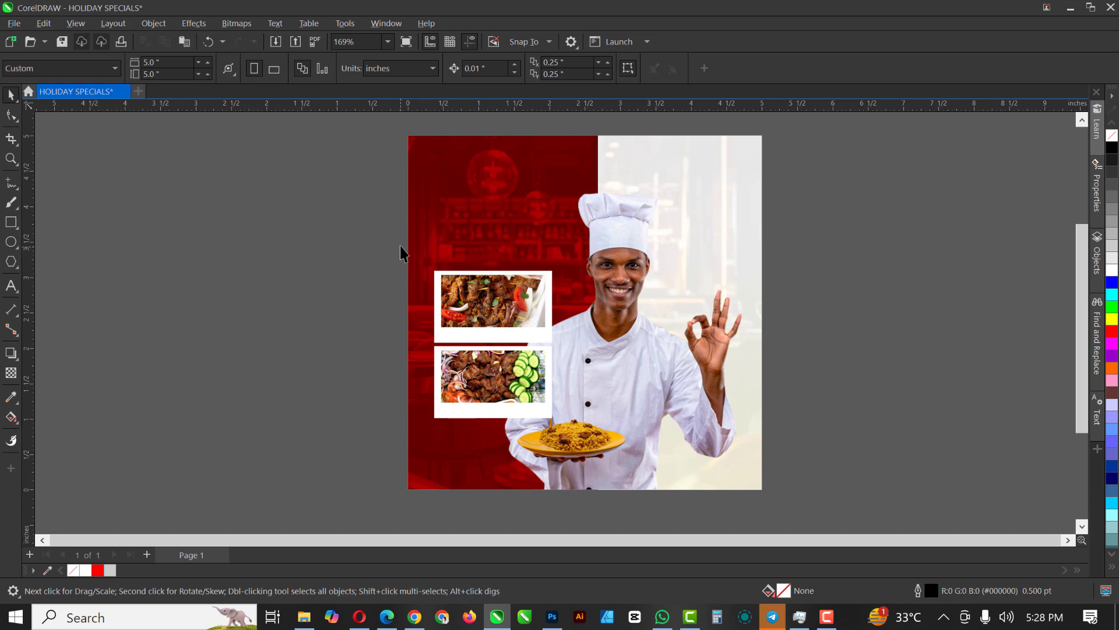
scroll(400, 246, up, 1)
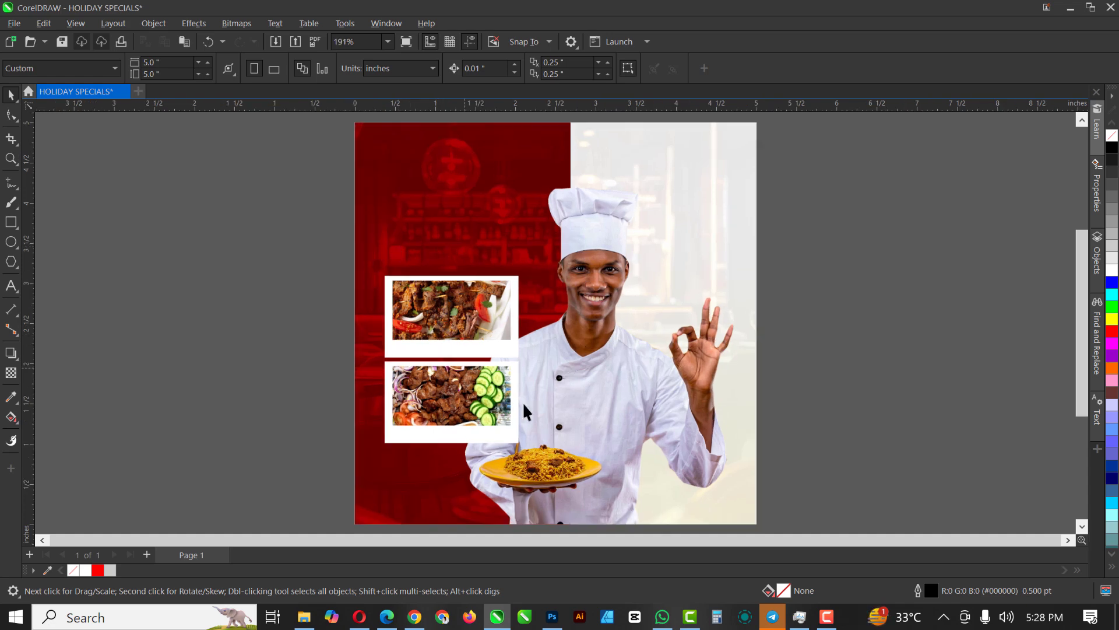
click(304, 616)
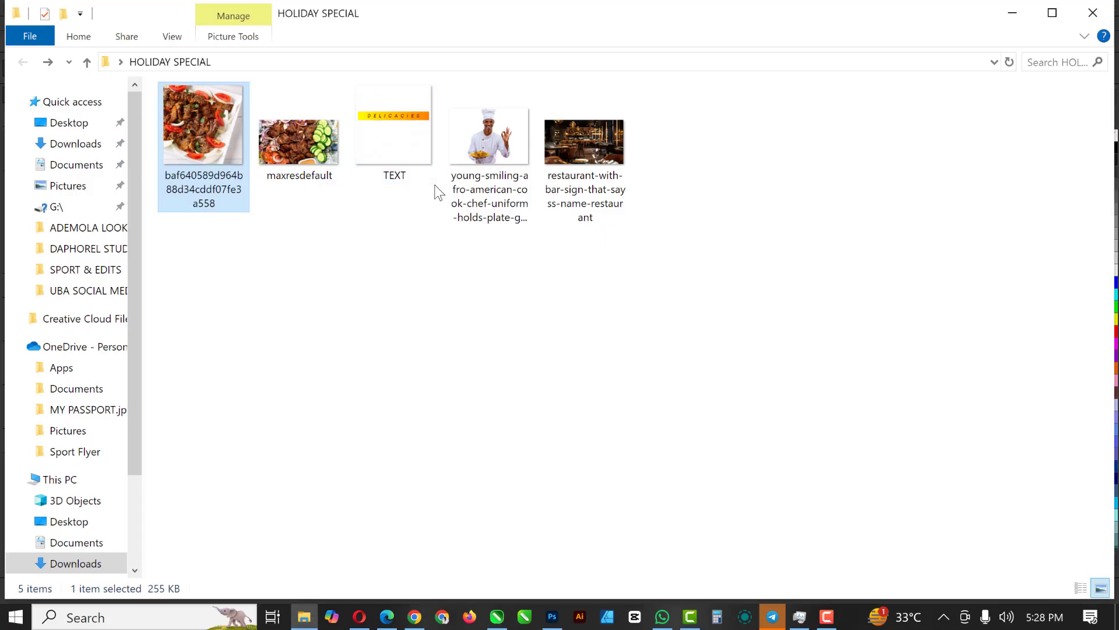
click(383, 120)
drag(402, 113, 459, 183)
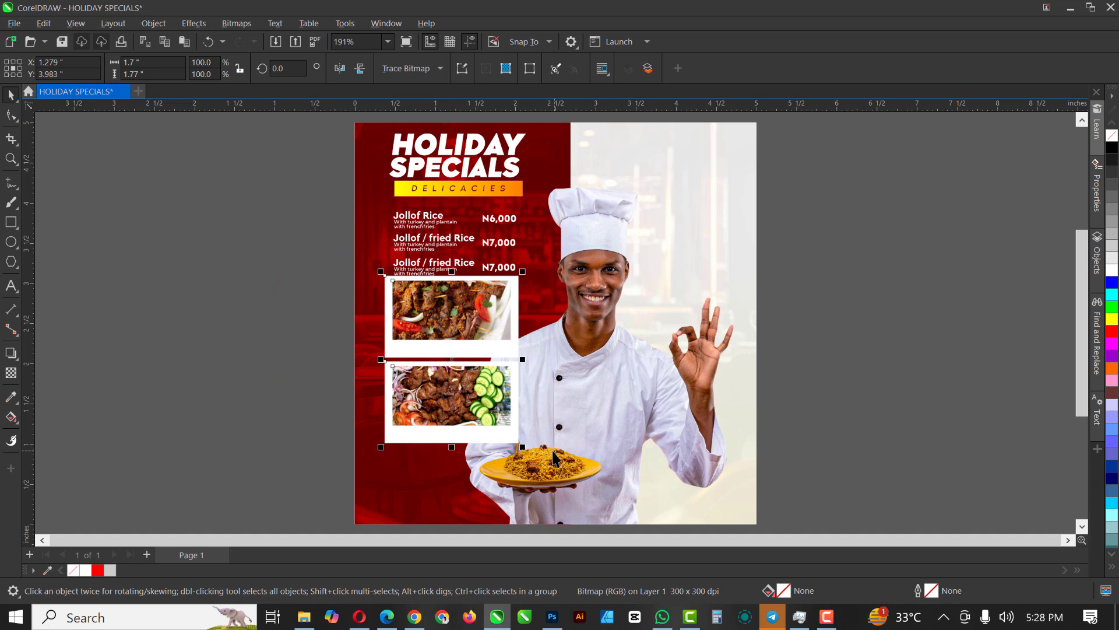
Move both food cards down to about Y 1.659 inches and the Holiday Specials text down to about Y 3.792 inches
click(434, 341)
drag(434, 341, 444, 374)
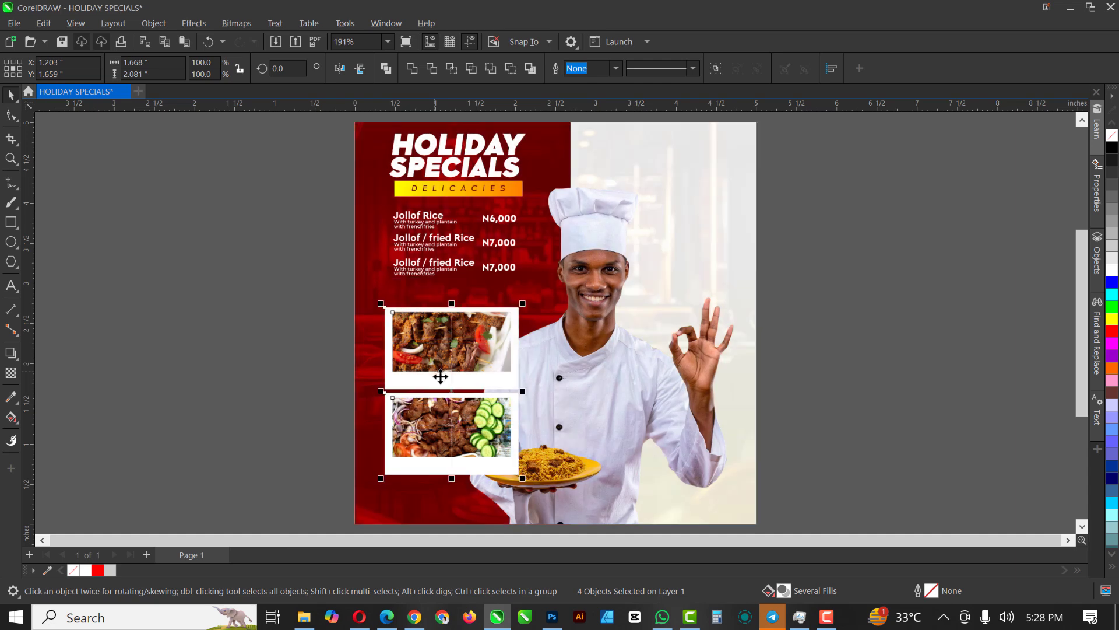
scroll(397, 277, down, 1)
scroll(397, 156, up, 1)
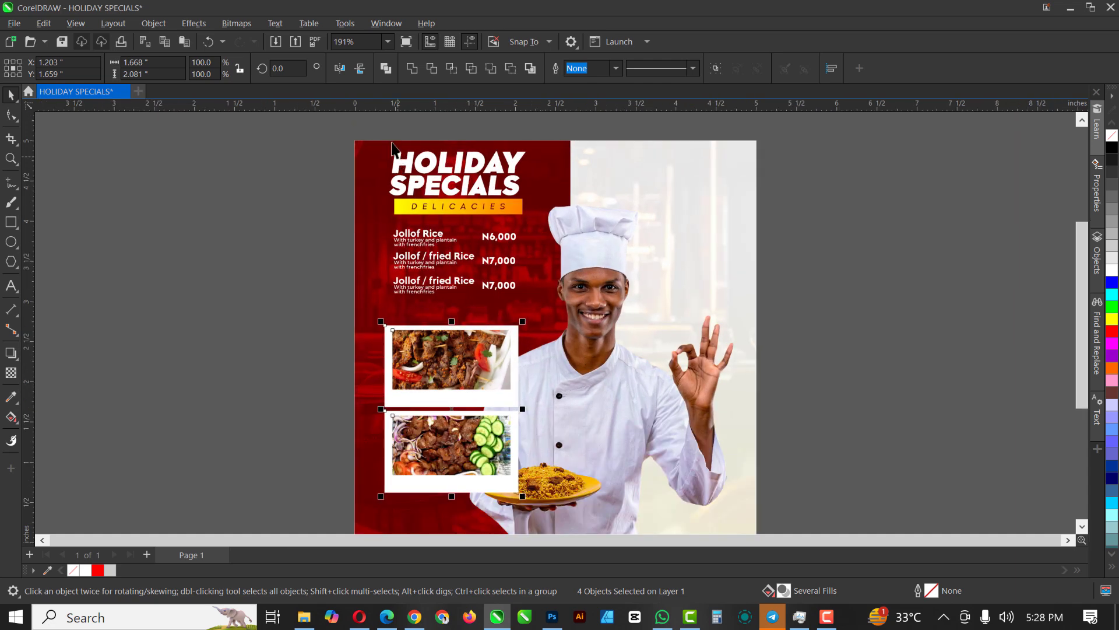
drag(364, 127, 551, 323)
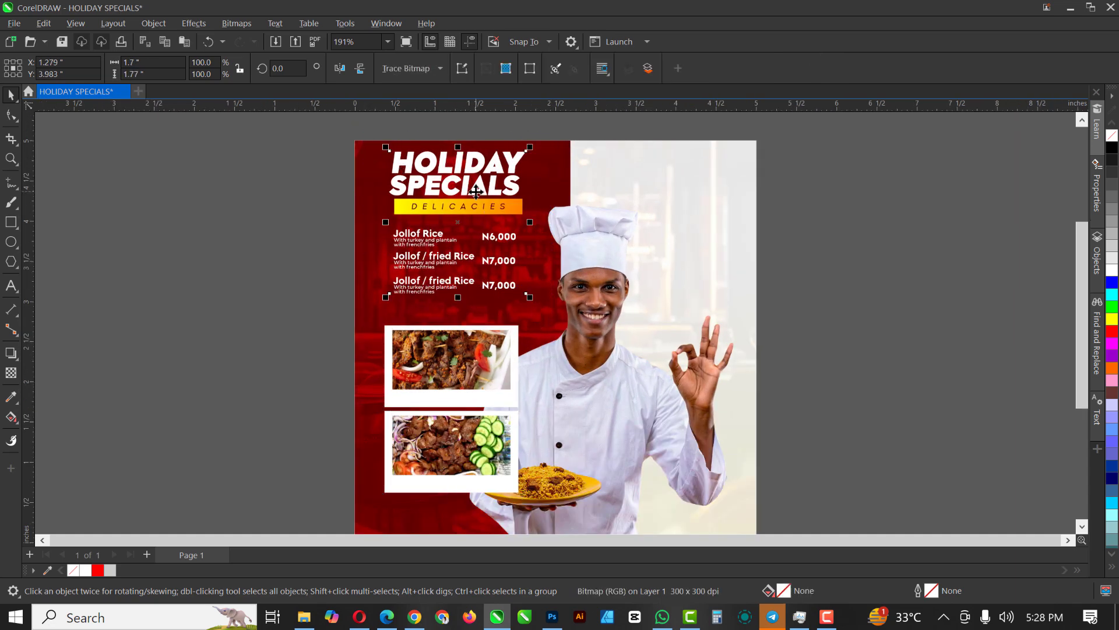
drag(476, 191, 479, 221)
scroll(453, 408, down, 1)
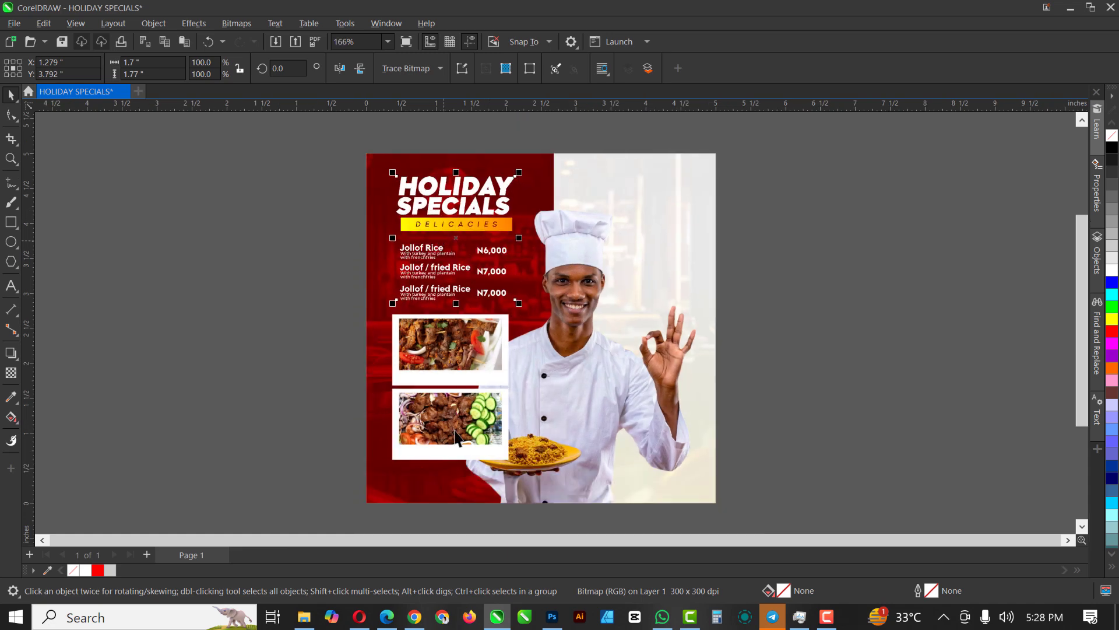
Lower both food cards to about Y 1.384 inches and the Holiday Specials text to about Y 3.517 inches, then deselect
scroll(454, 408, up, 2)
drag(286, 271, 532, 478)
drag(464, 395, 471, 422)
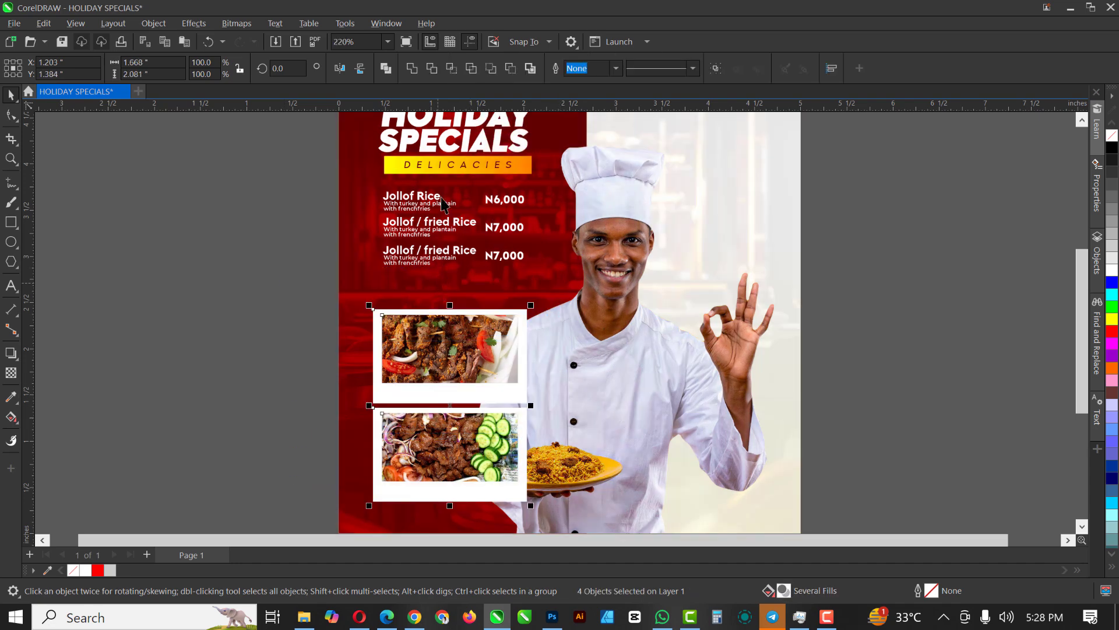
scroll(453, 173, down, 1)
click(468, 182)
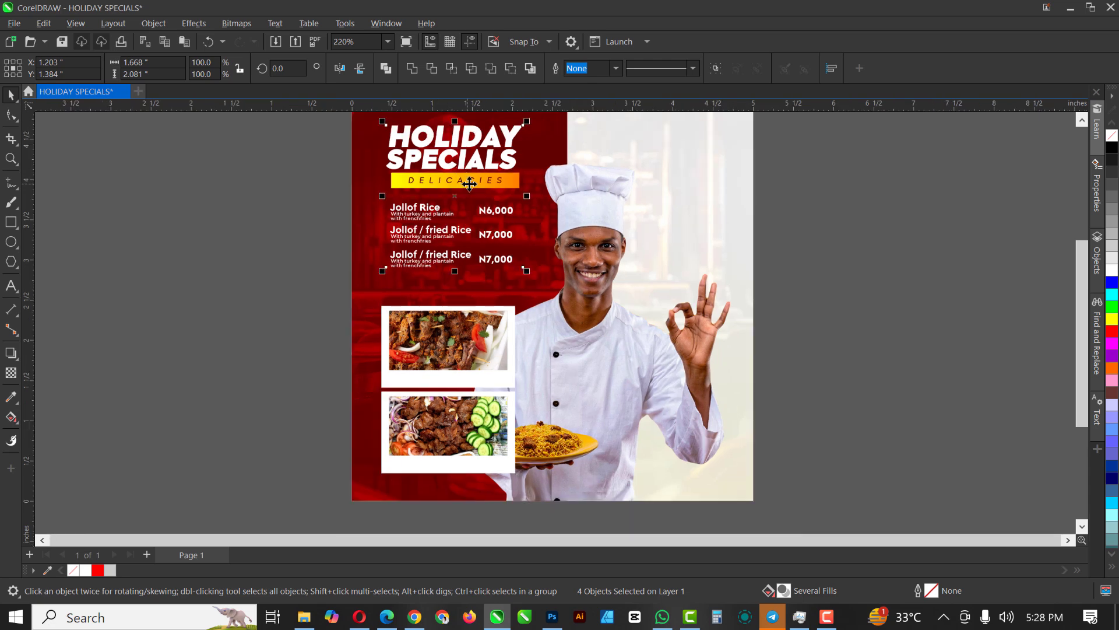
mouse_move(467, 182)
mouse_down()
mouse_move(469, 231)
mouse_move(474, 201)
mouse_up()
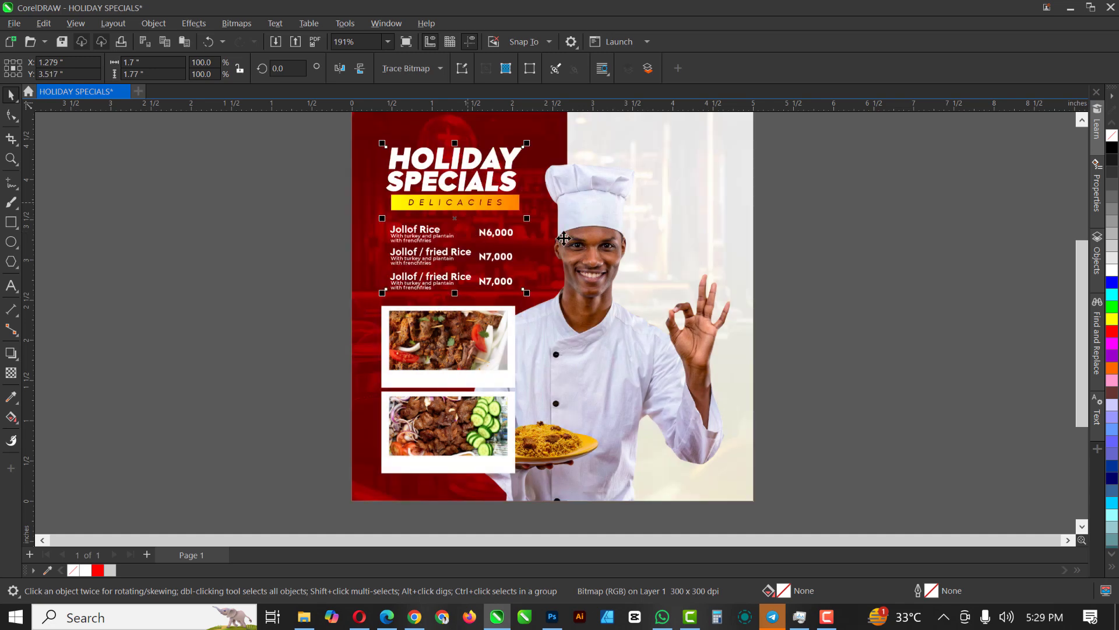
click(887, 208)
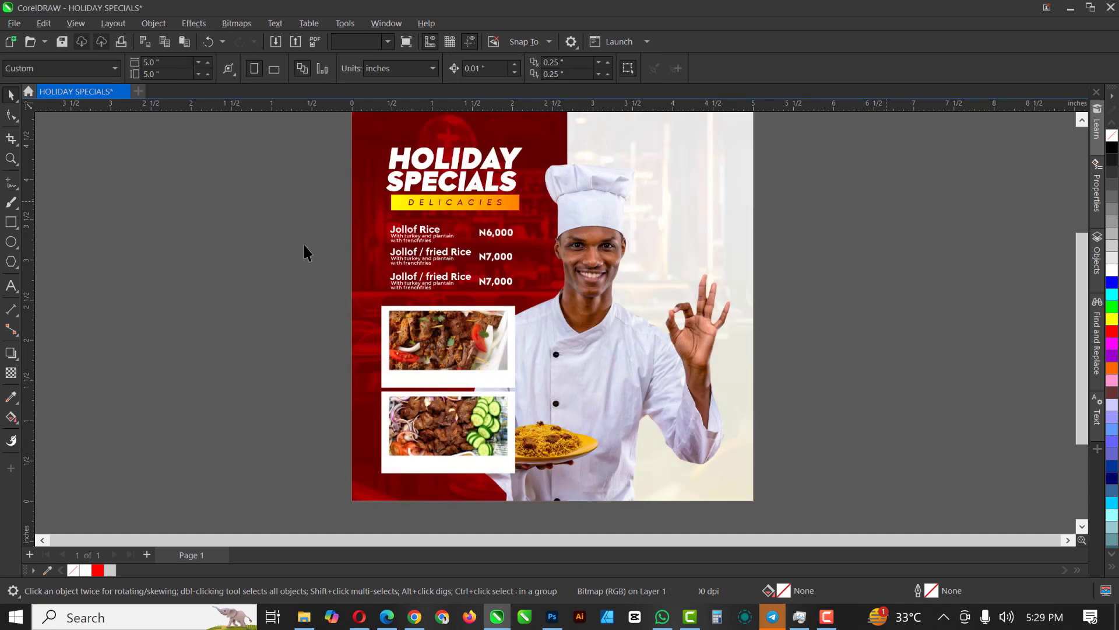
Group the frames and photos of both food cards, and bring the chef image in front of them
scroll(303, 245, down, 1)
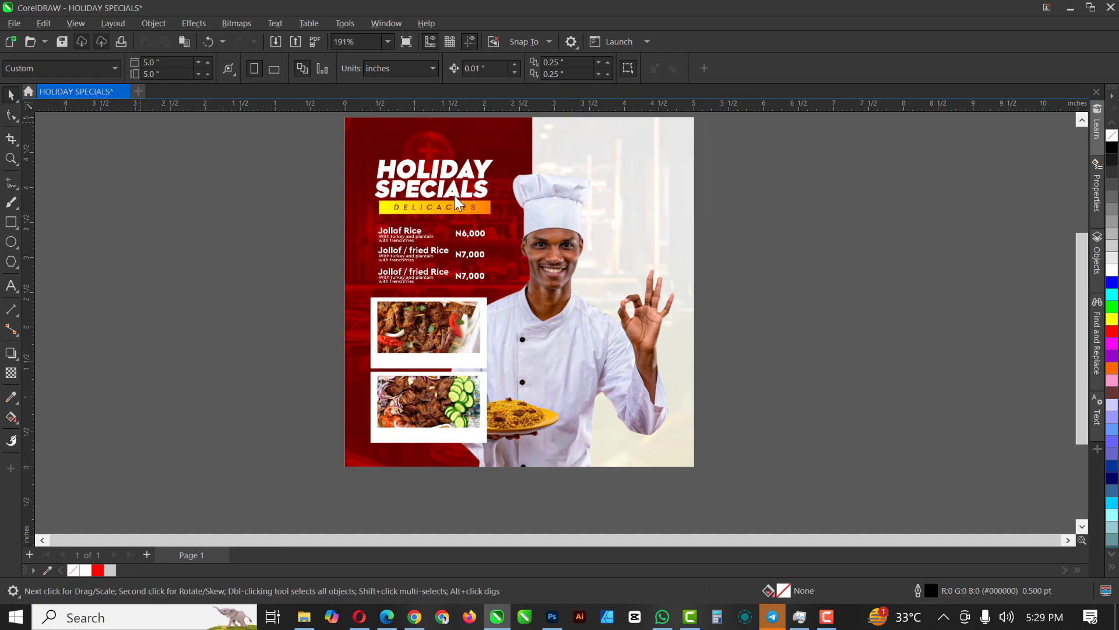
click(442, 352)
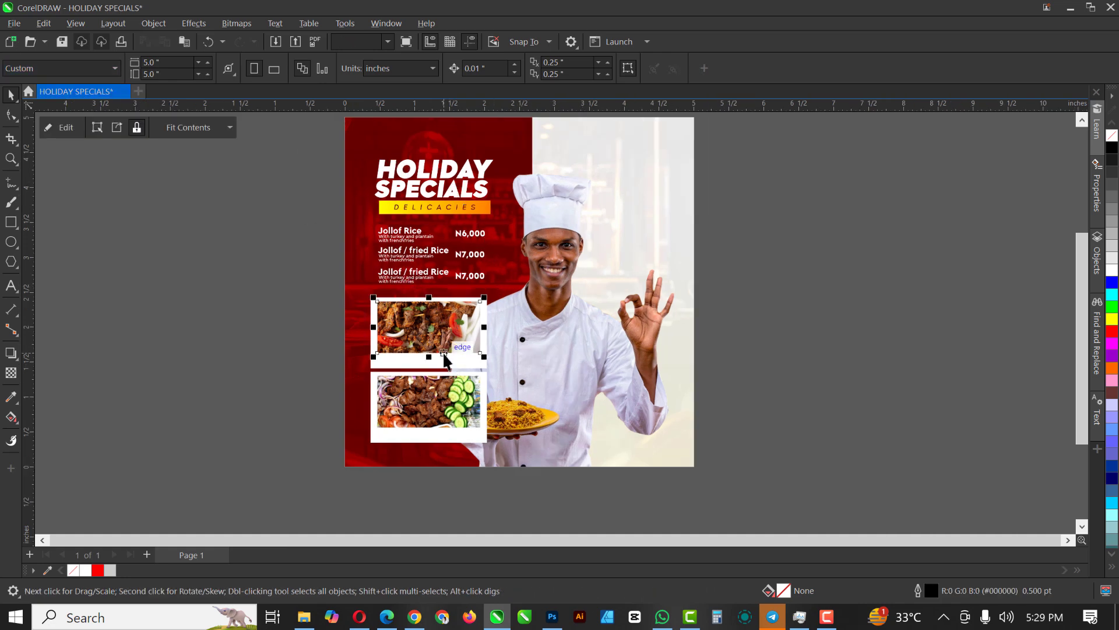
click(311, 293)
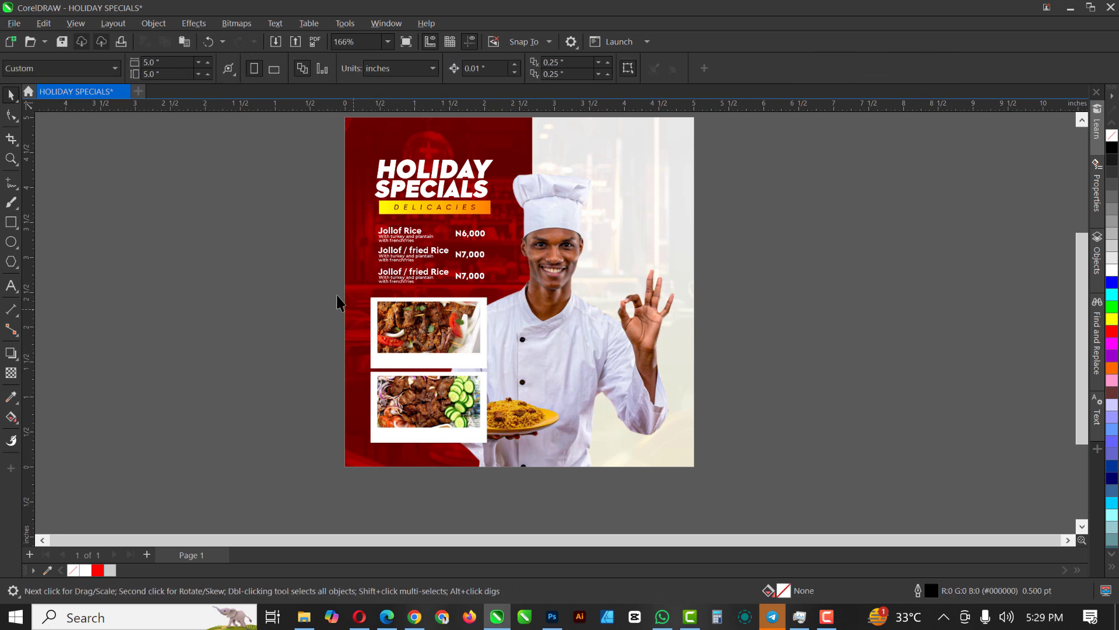
drag(448, 385, 493, 451)
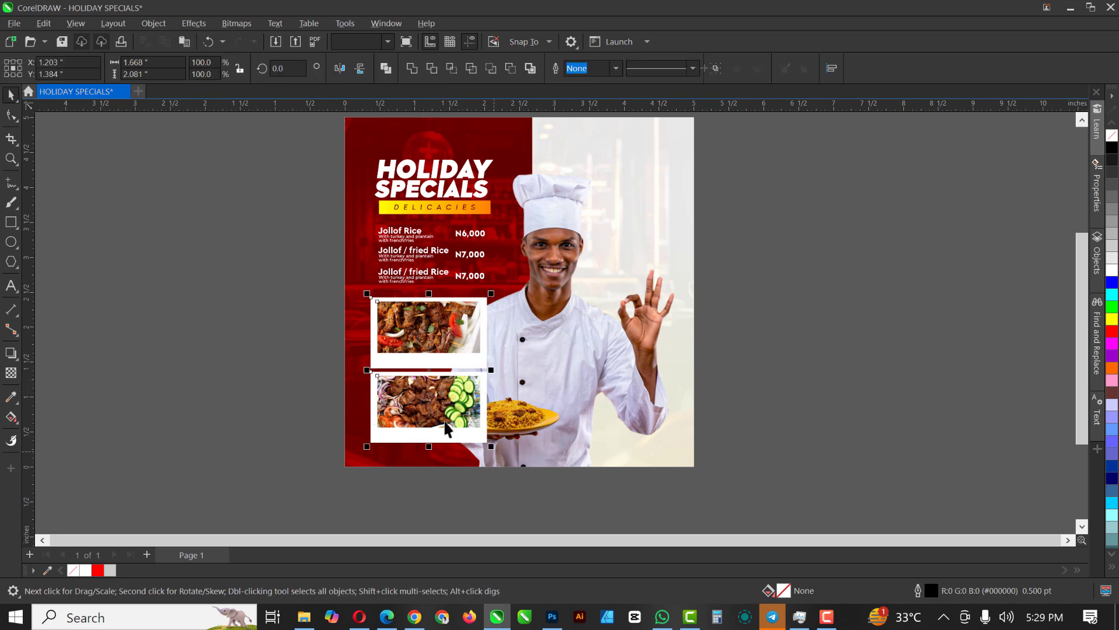
scroll(430, 340, up, 1)
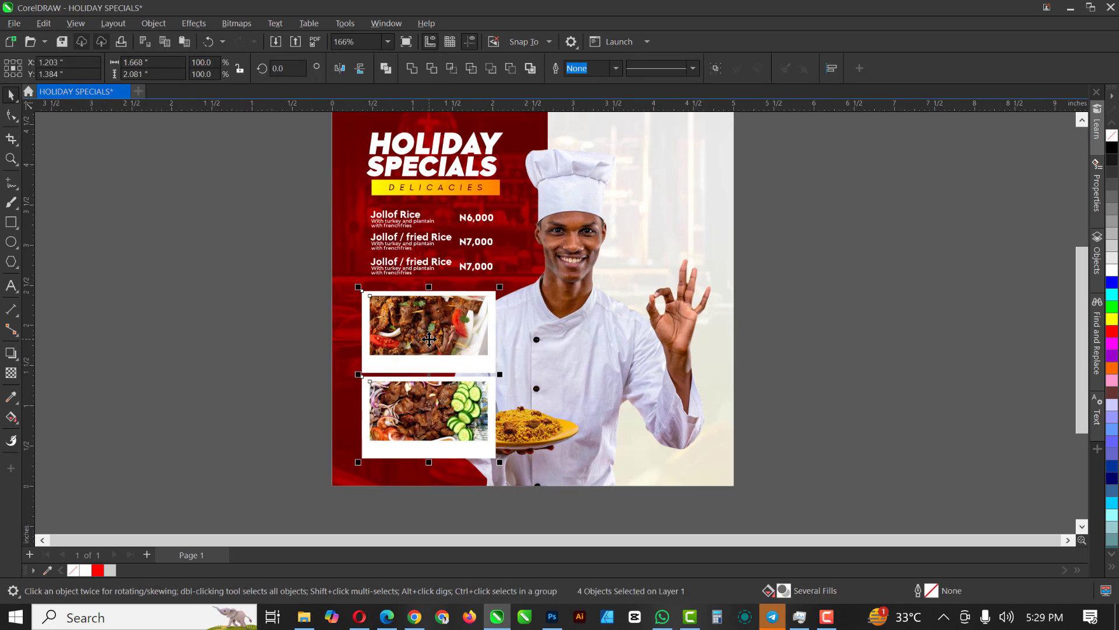
right_click(430, 337)
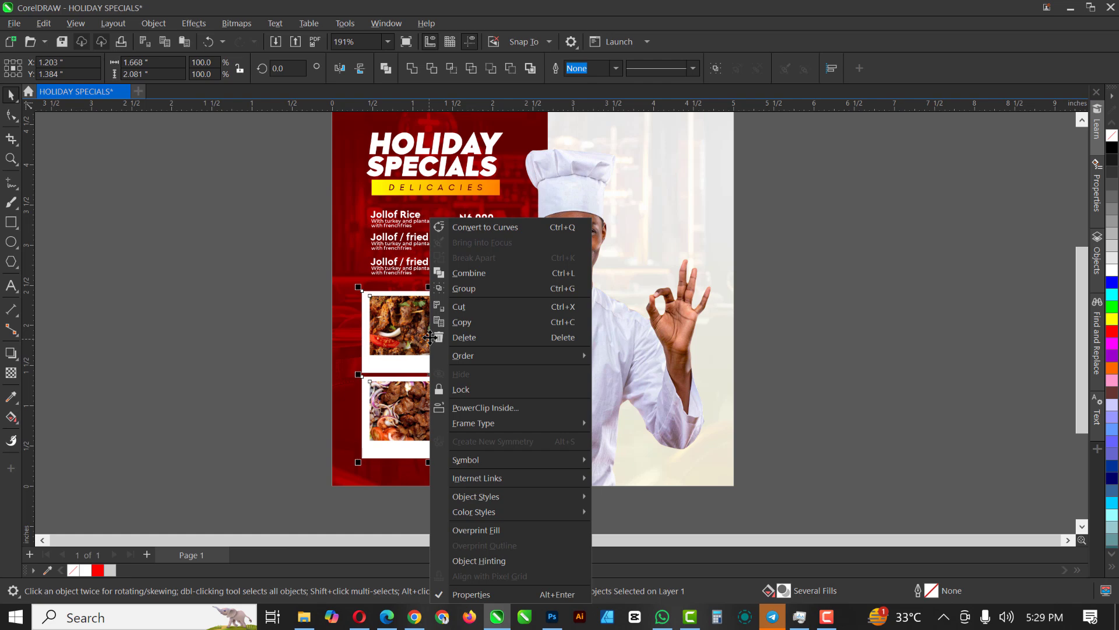
click(466, 288)
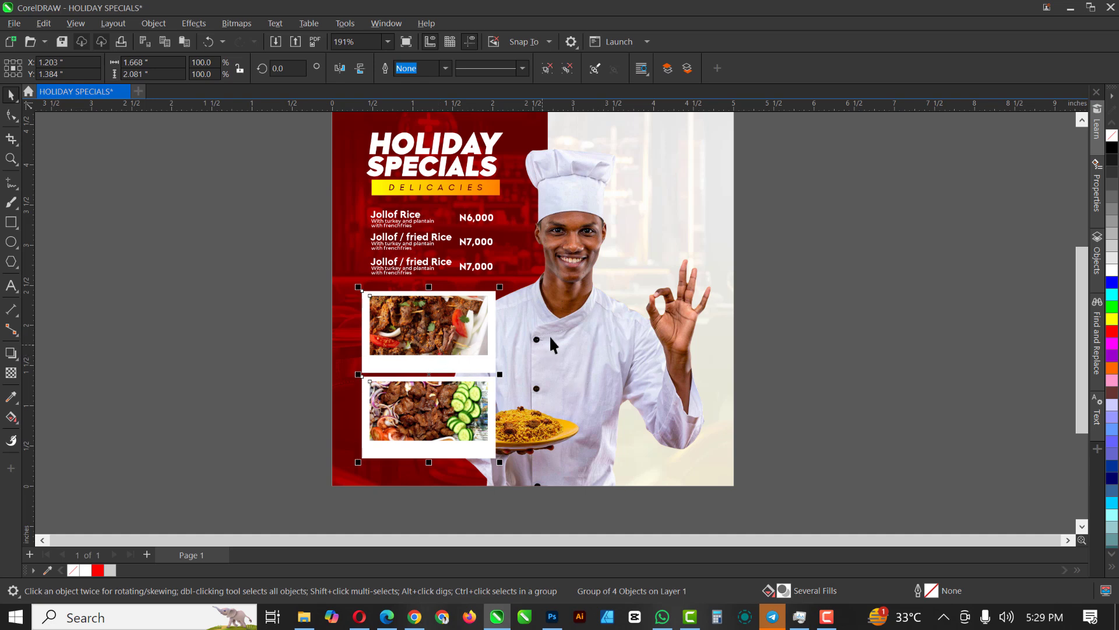
click(569, 314)
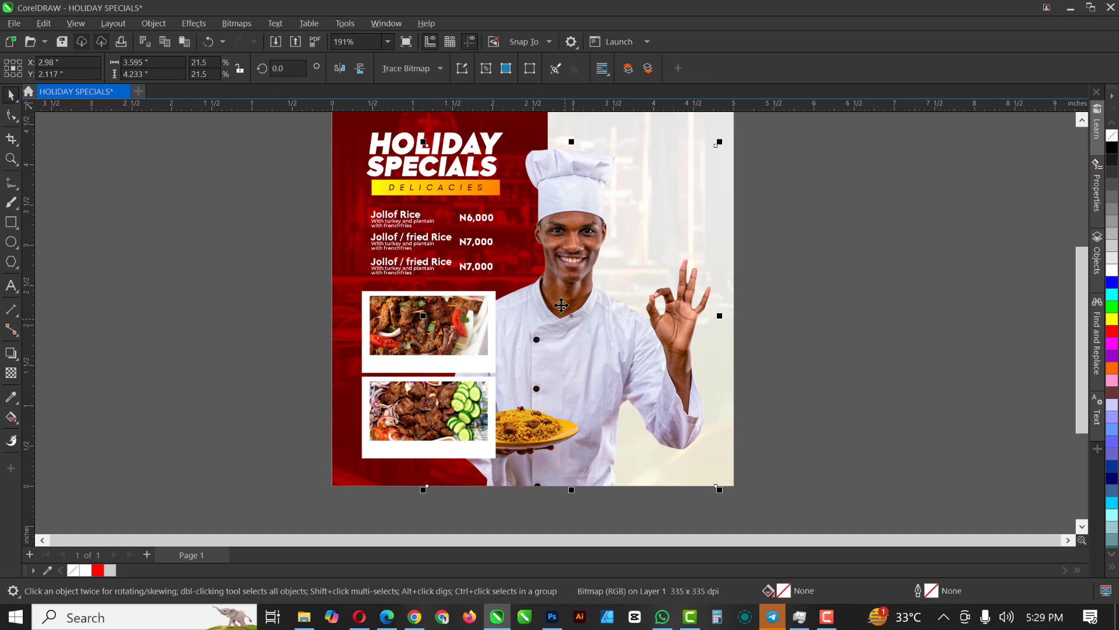
scroll(529, 270, down, 2)
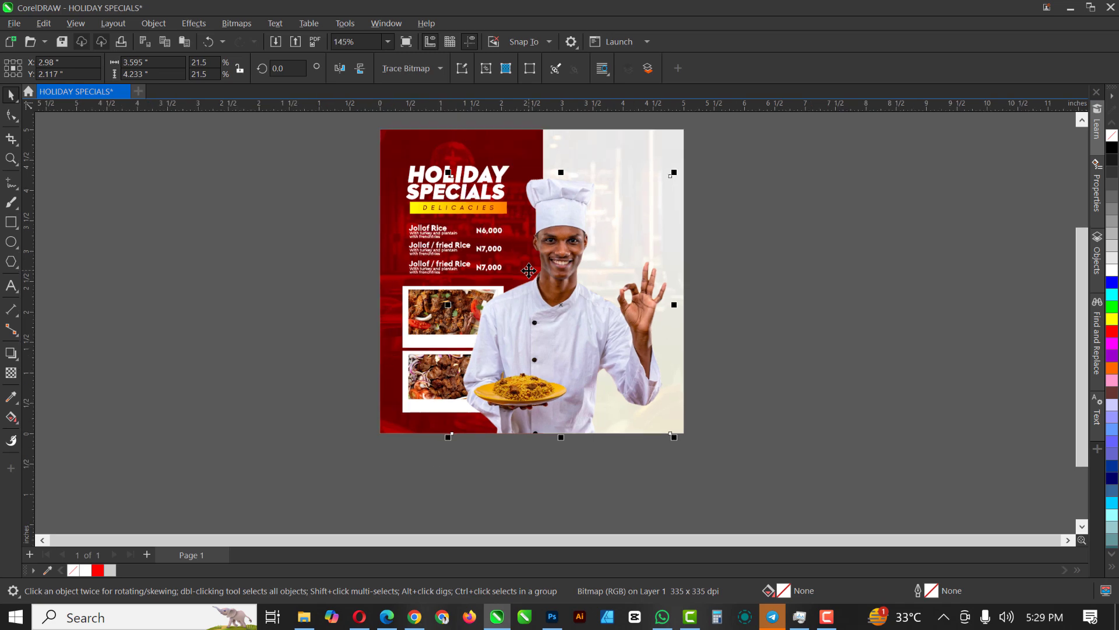
Draw a rectangle about 2.684 × 1.933 inches over the text area of the dark red panel, filled red without an outline
click(475, 146)
scroll(477, 171, up, 1)
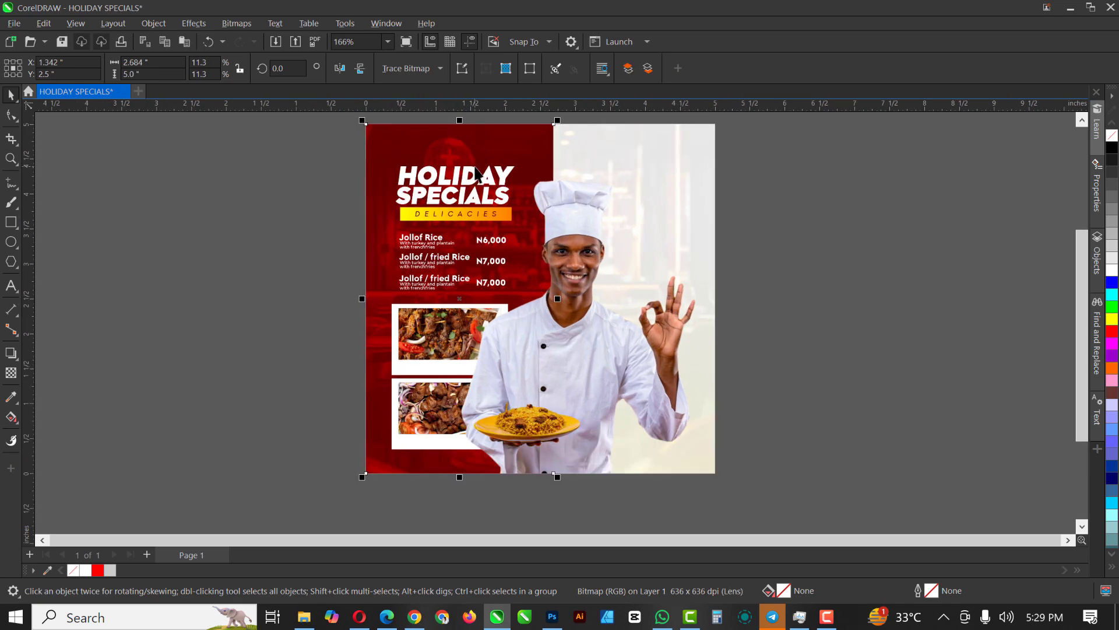
scroll(477, 171, up, 1)
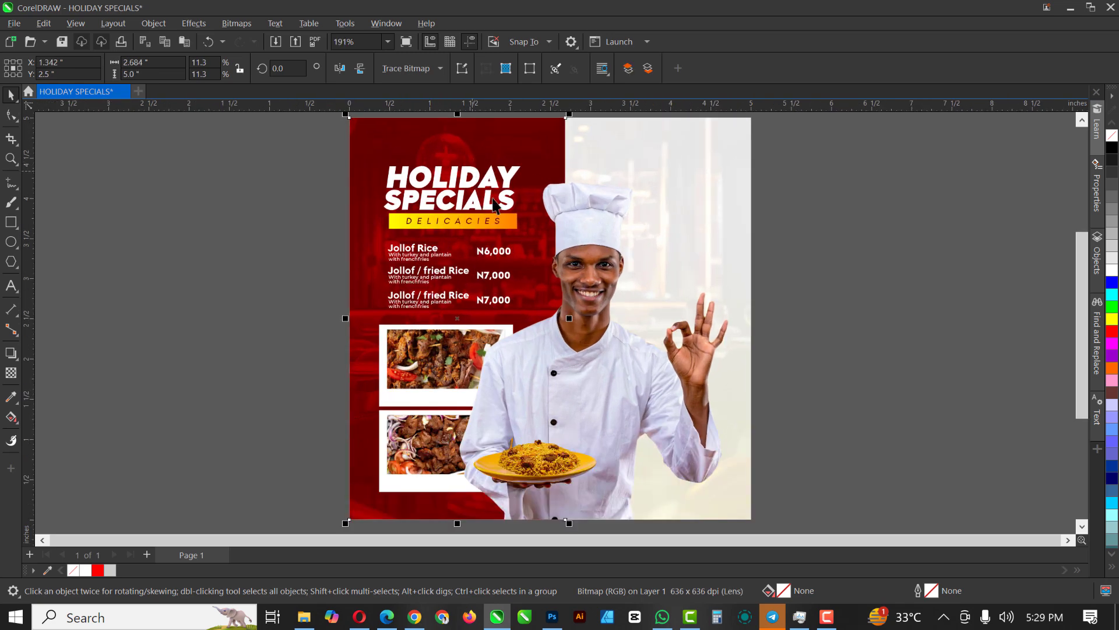
click(11, 222)
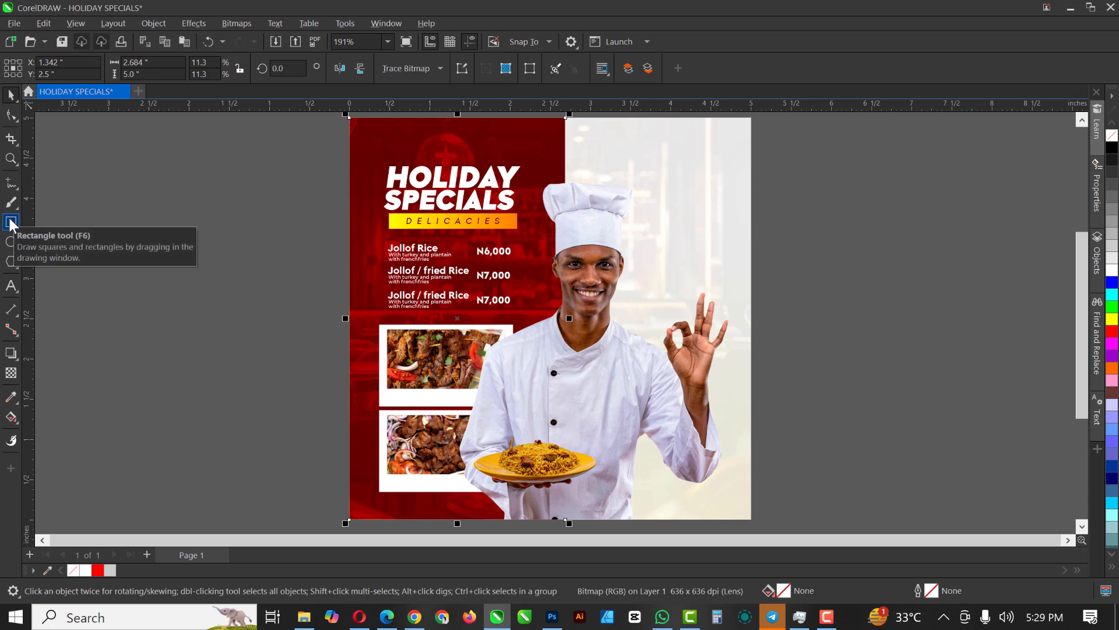
drag(348, 156, 563, 312)
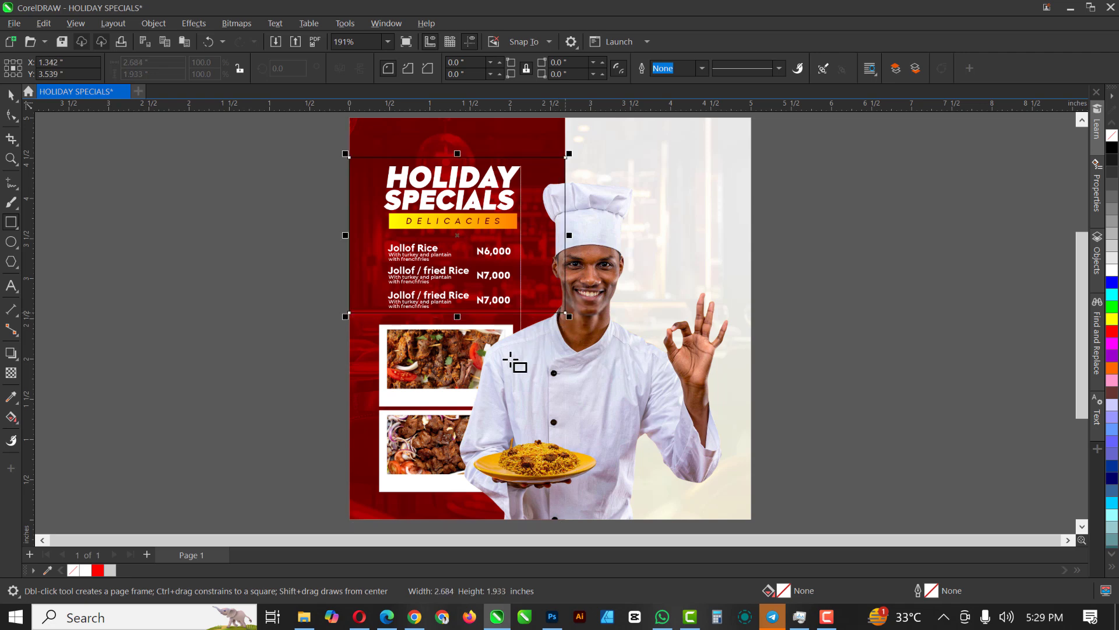
click(1112, 331)
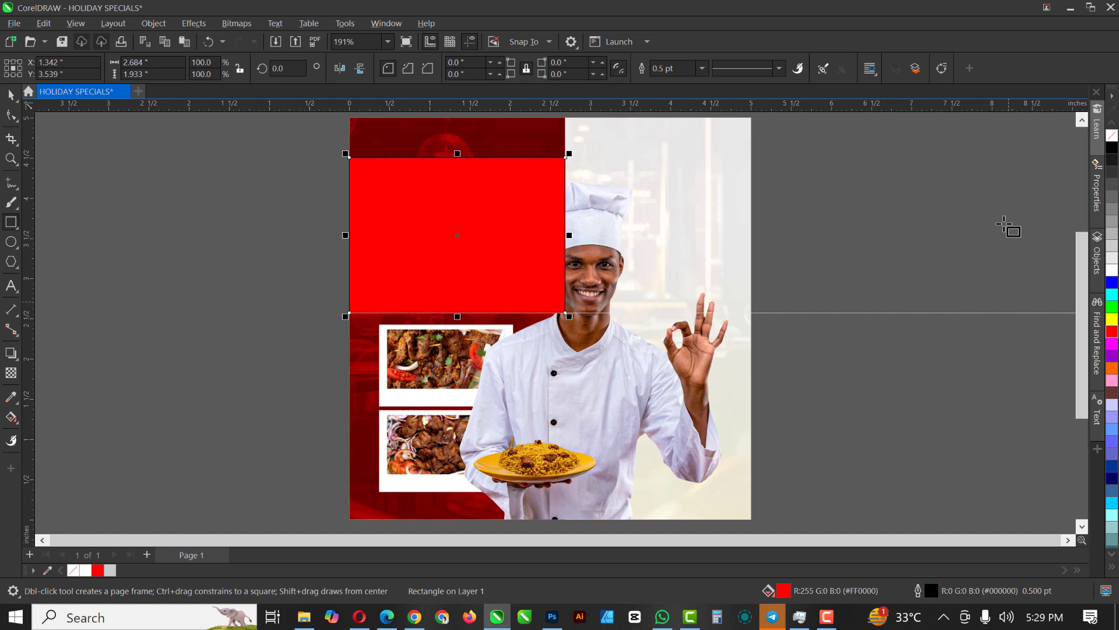
right_click(1112, 137)
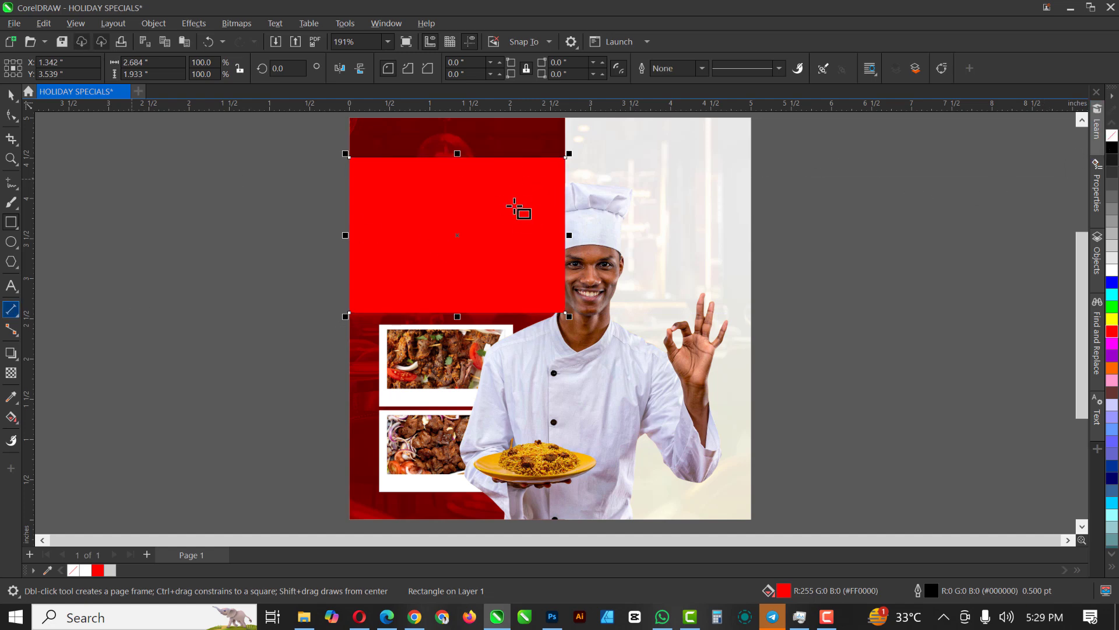
Fade the red rectangle with a linear fountain transparency from its centre to its right edge, and convert it to a bitmap
click(11, 373)
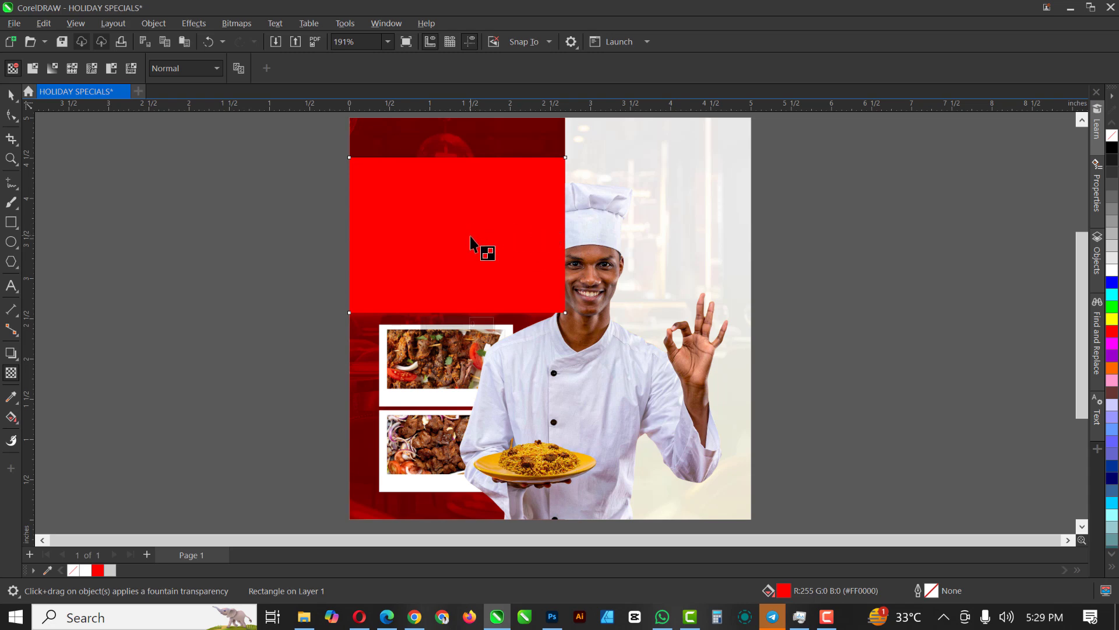
drag(452, 236, 562, 236)
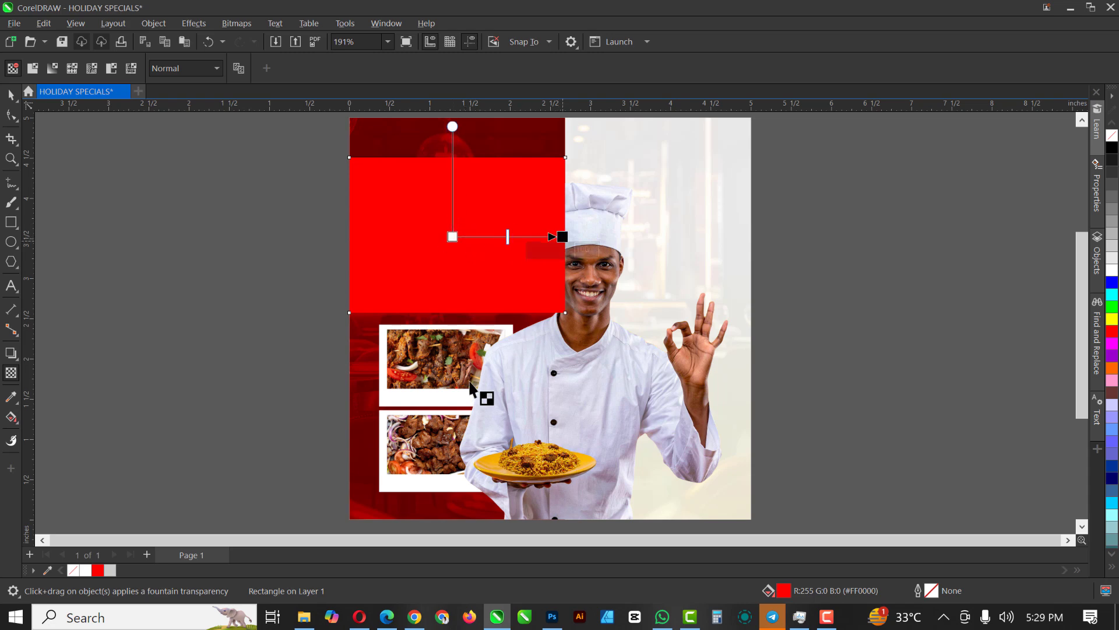
key(space)
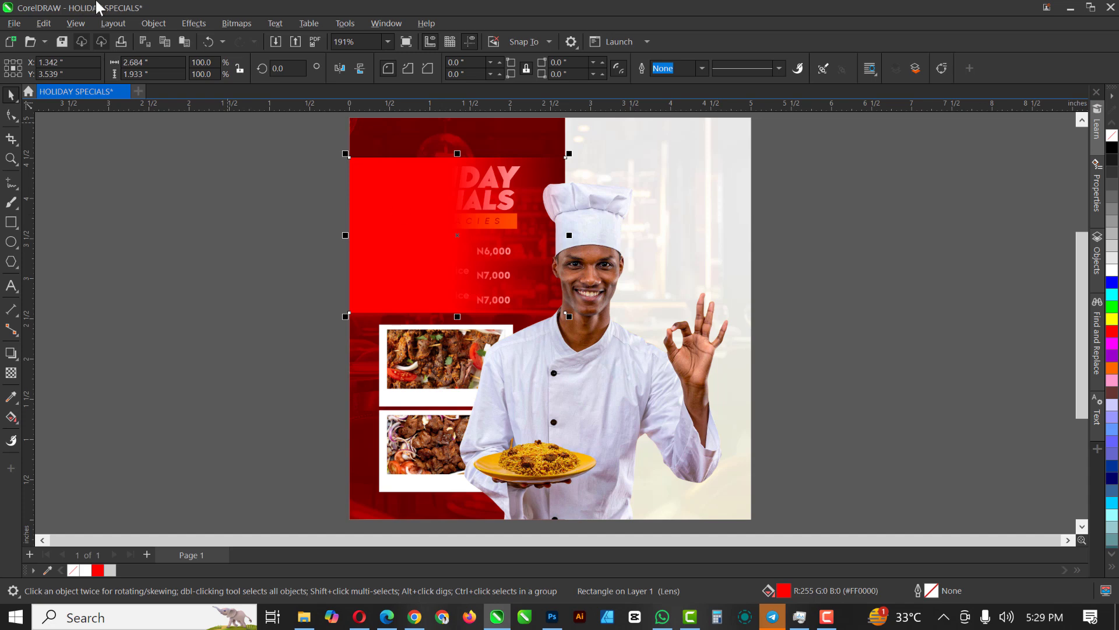
click(230, 18)
click(249, 38)
click(576, 385)
Apply a 180° linear fountain transparency to the red bitmap, fading it from near its centre to its left edge
click(11, 373)
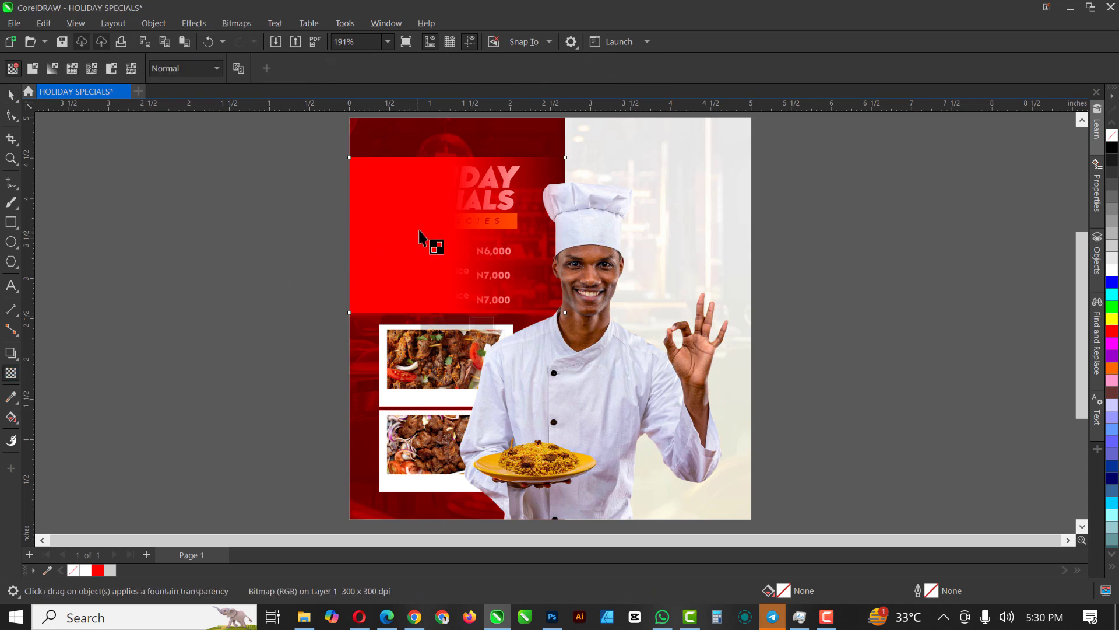
drag(428, 232, 353, 230)
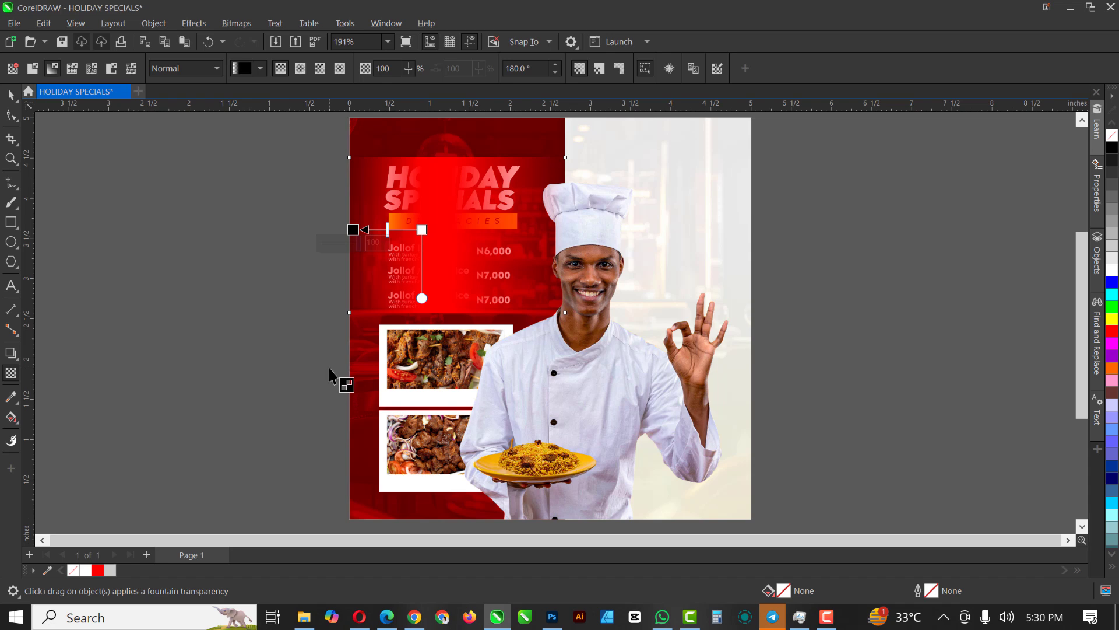
key(space)
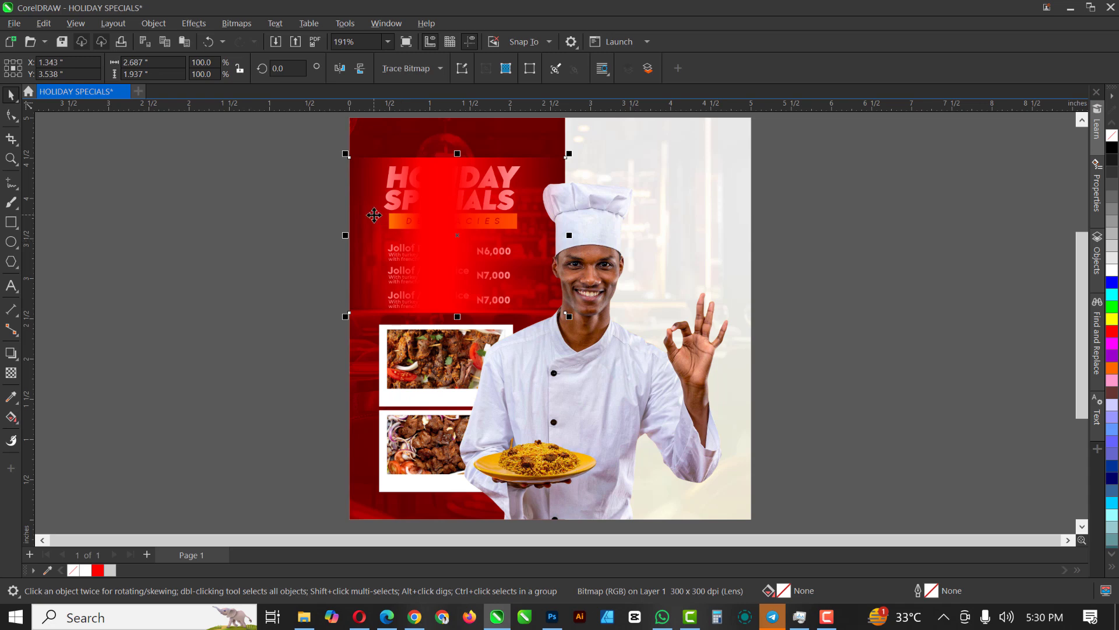
Convert the faded red shape to a bitmap again and place it behind the Holiday Specials text and the chef
click(223, 24)
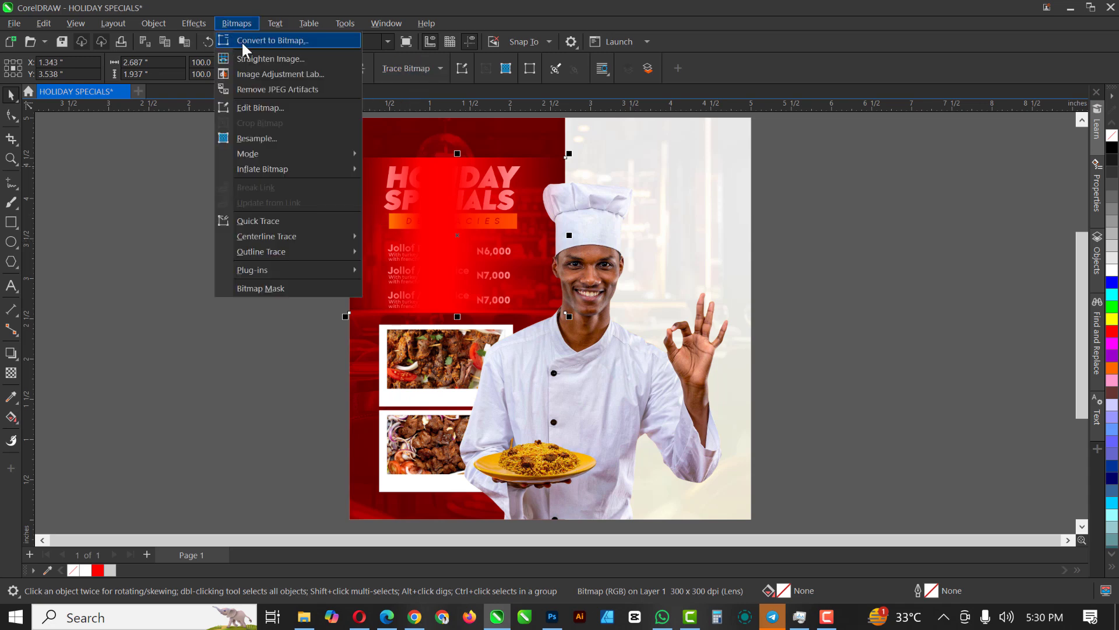
click(242, 41)
click(578, 385)
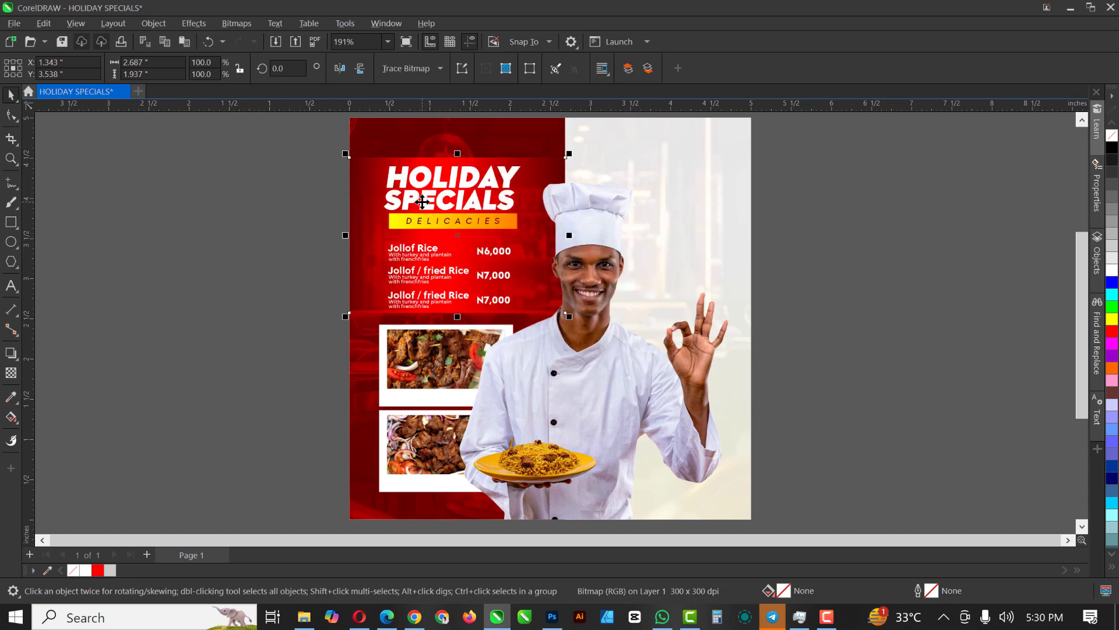
Stretch the red glow vertically about its centre to about 2.077 inches tall, then deselect it
scroll(471, 213, up, 1)
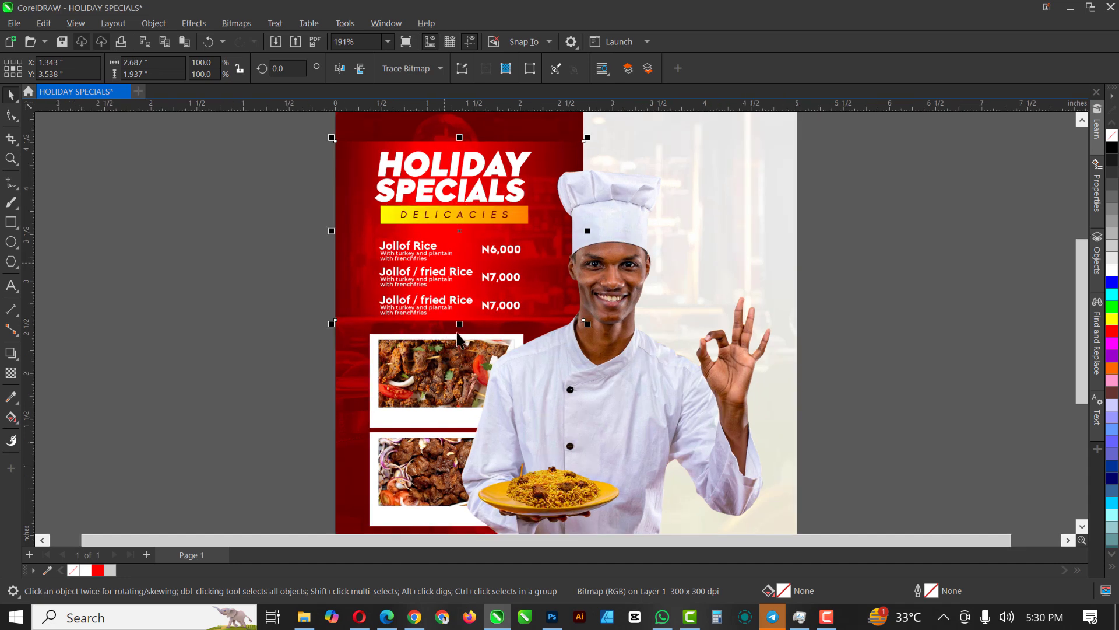
drag(463, 322, 465, 335)
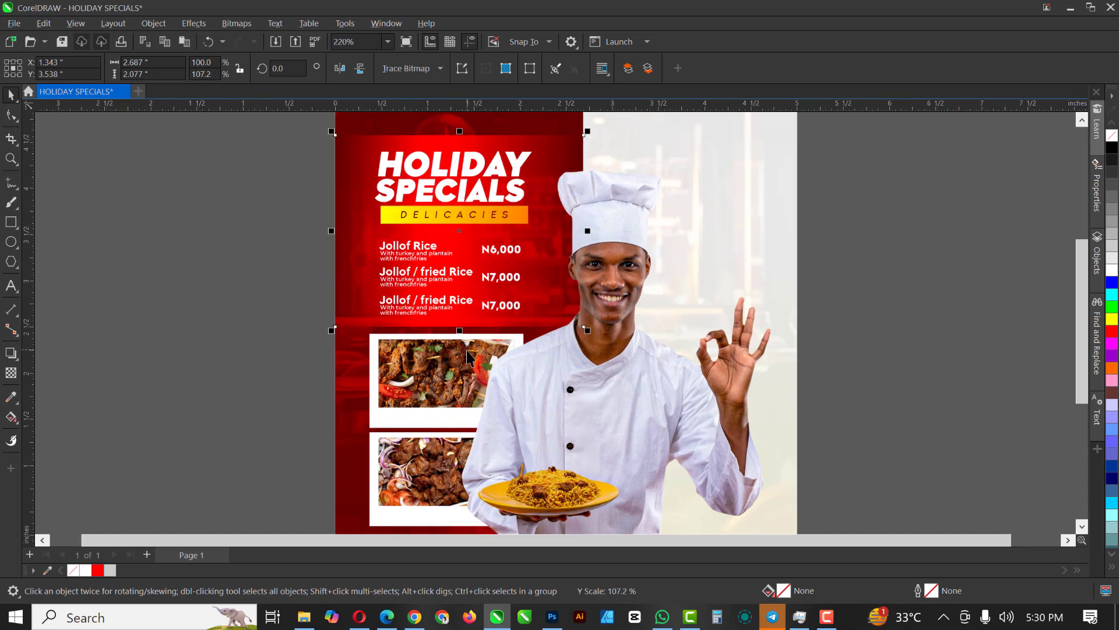
scroll(443, 307, down, 1)
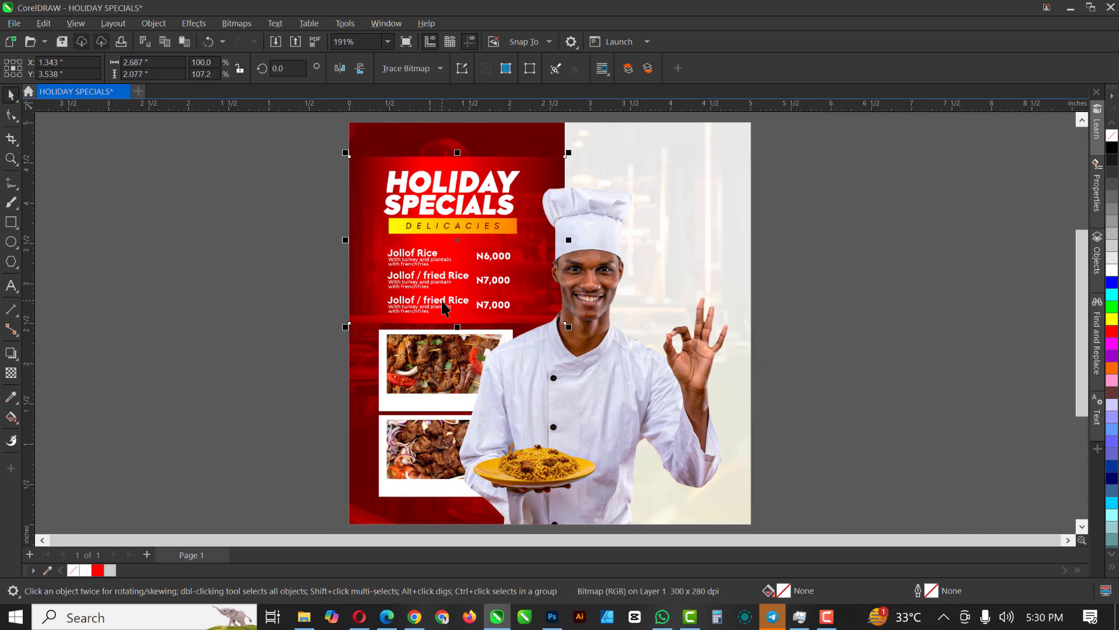
click(843, 239)
Adjust the chef's horizontal position, settling the image at about X 3.002, Y 2.117 inches
scroll(654, 241, up, 1)
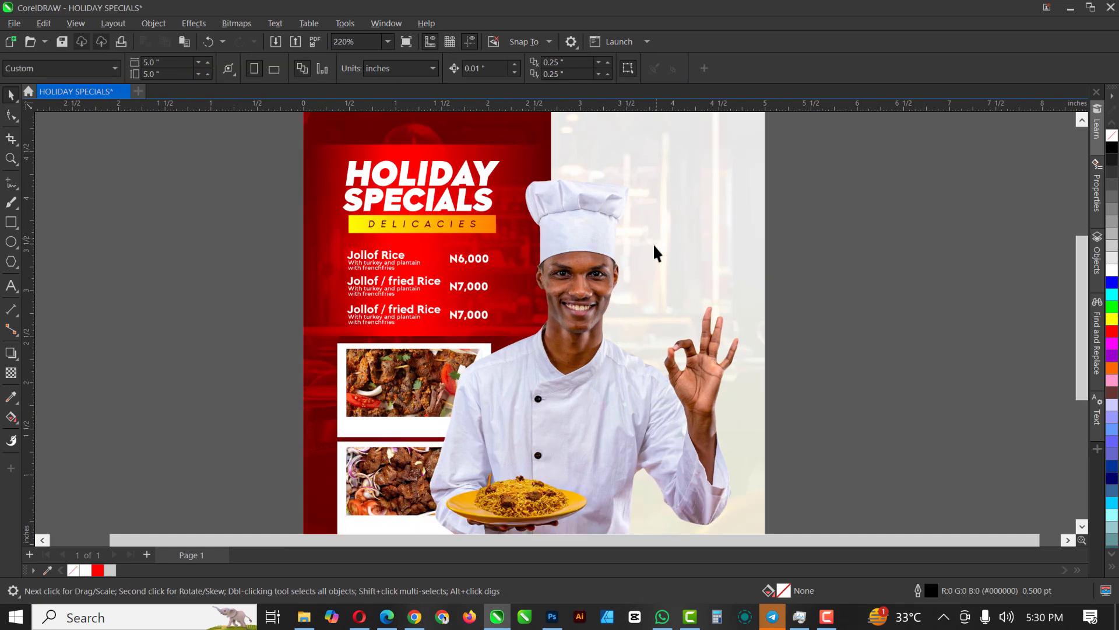
click(568, 322)
scroll(568, 320, down, 2)
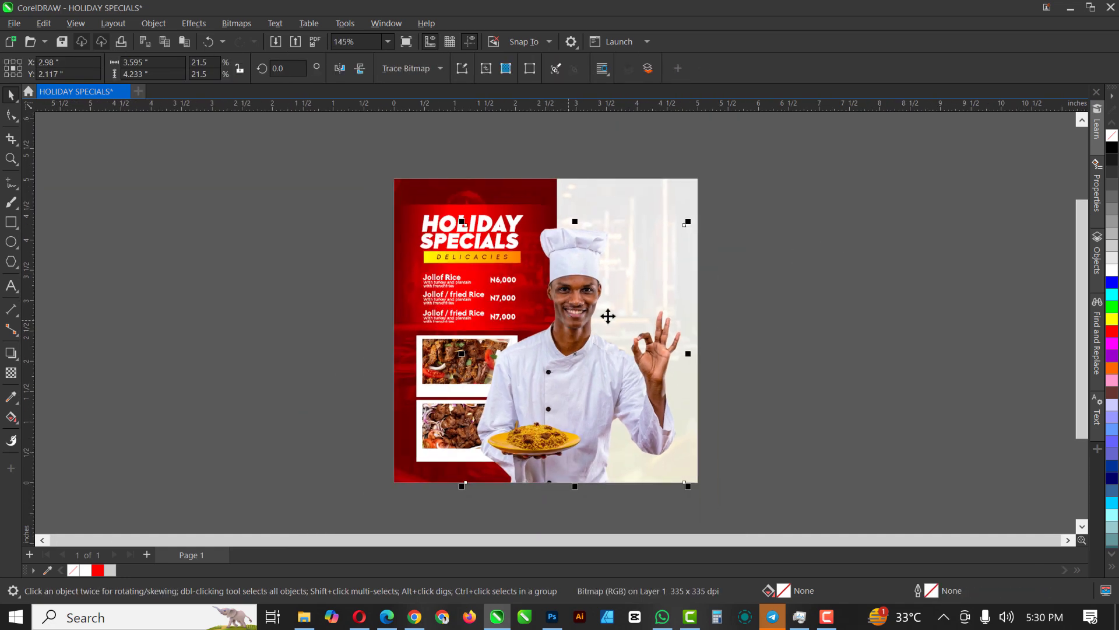
scroll(610, 313, down, 1)
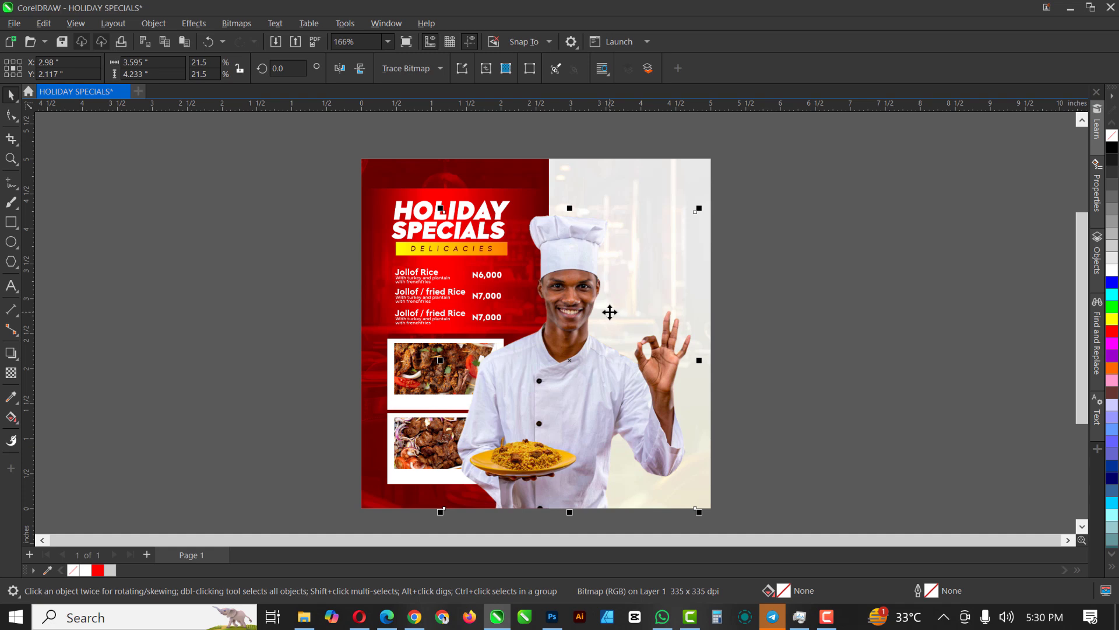
drag(562, 297, 569, 298)
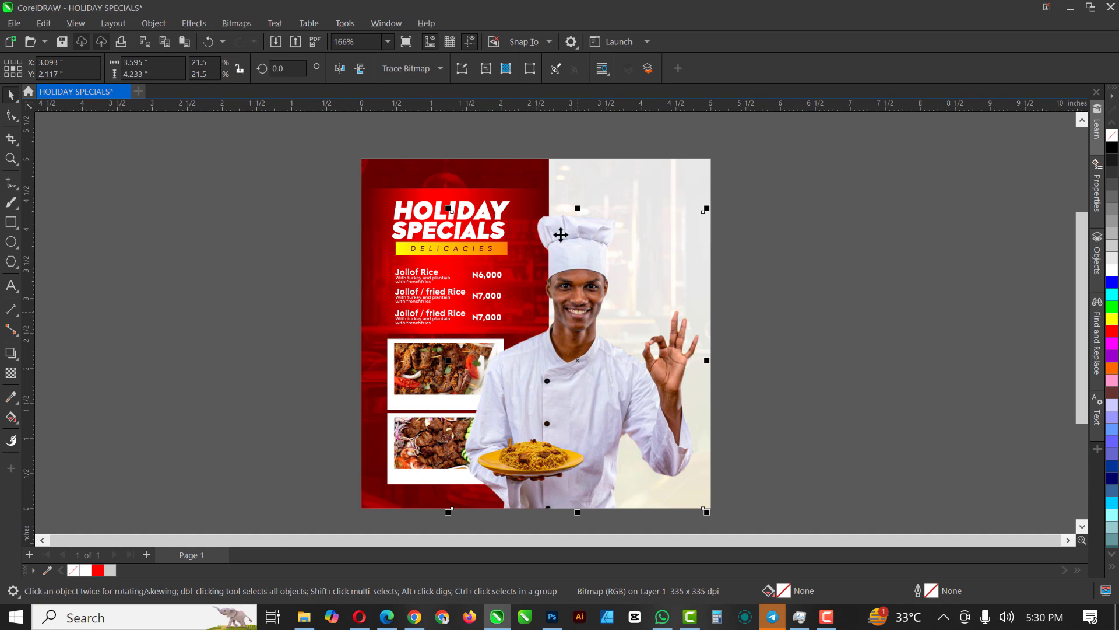
drag(582, 279, 572, 280)
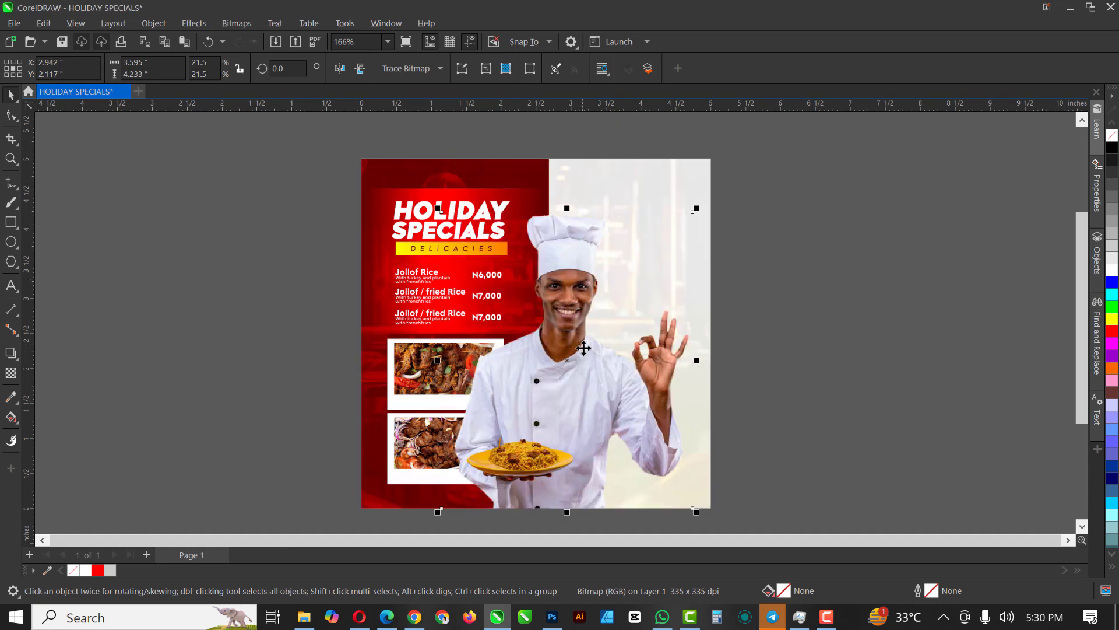
scroll(604, 305, up, 1)
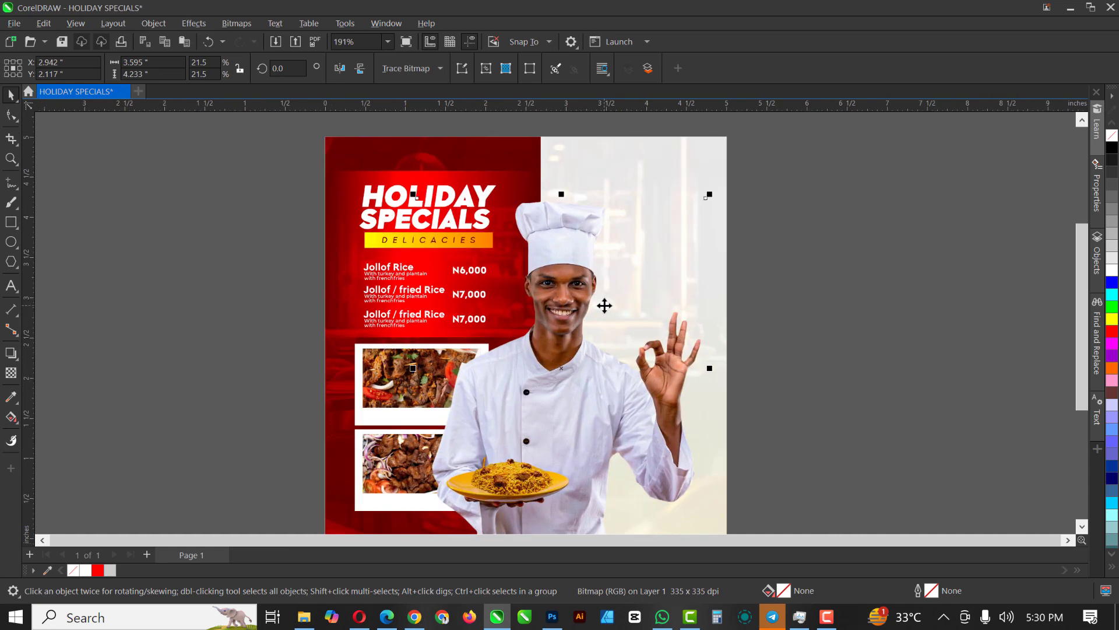
click(400, 145)
drag(544, 337, 582, 392)
click(581, 368)
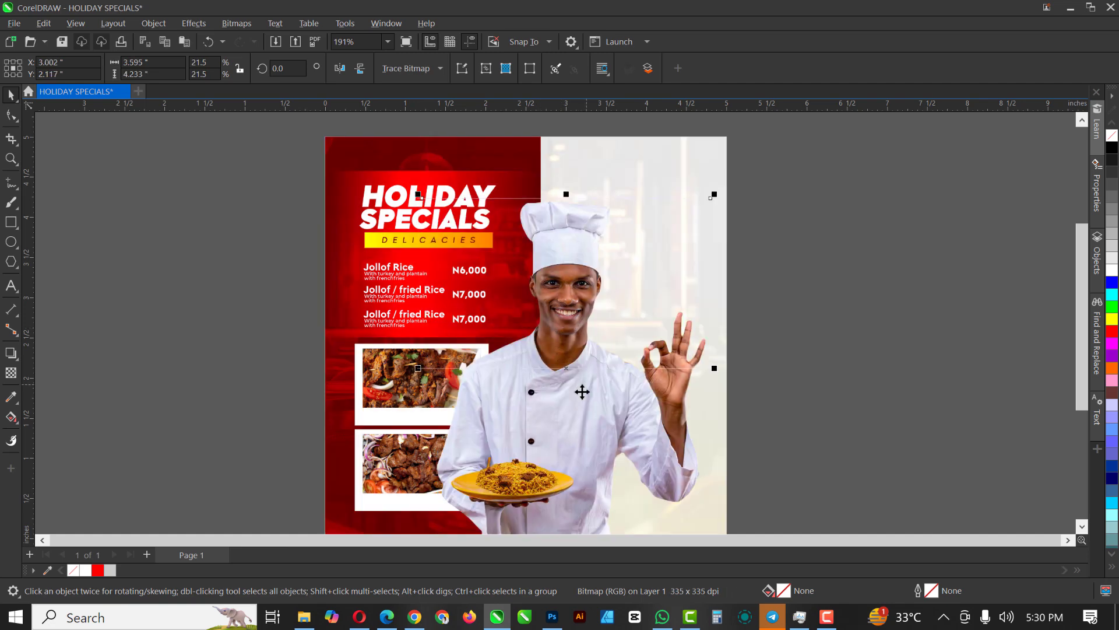
scroll(565, 353, down, 2)
scroll(570, 357, up, 2)
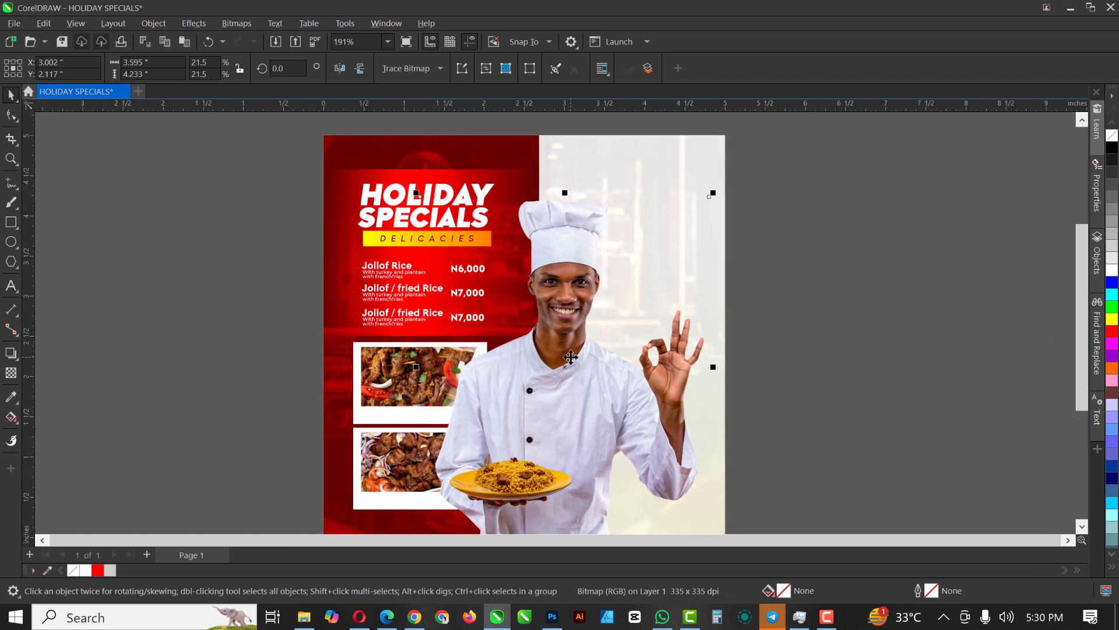
key(shift+F4)
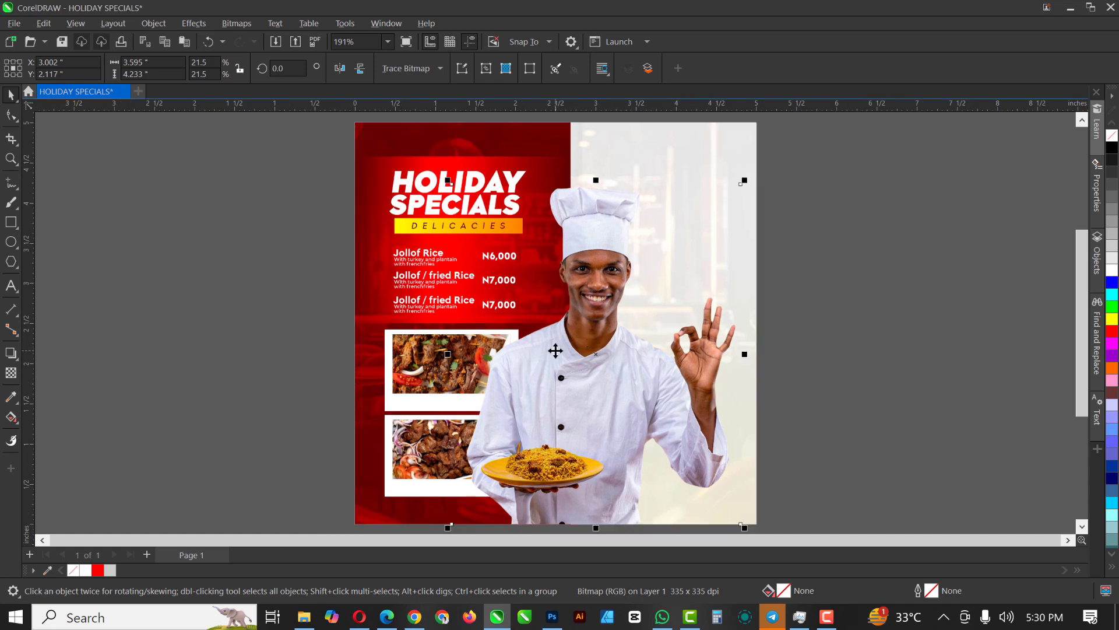
Scale the Holiday Specials heading and menu text block down slightly, keeping its upper-left corner fixed, and deselect it
click(857, 204)
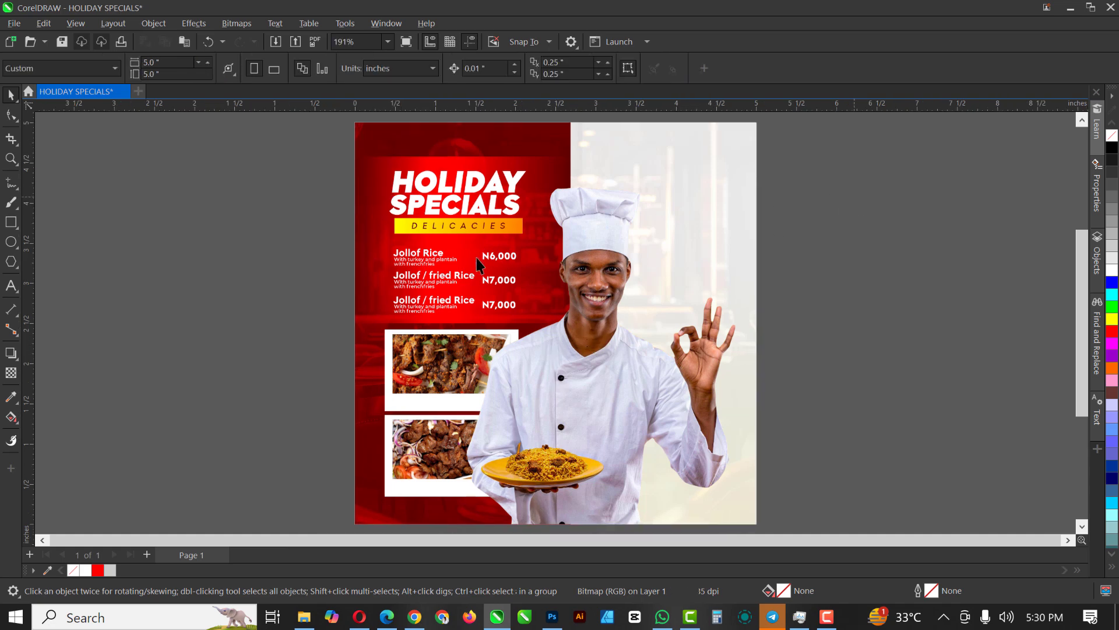
click(418, 259)
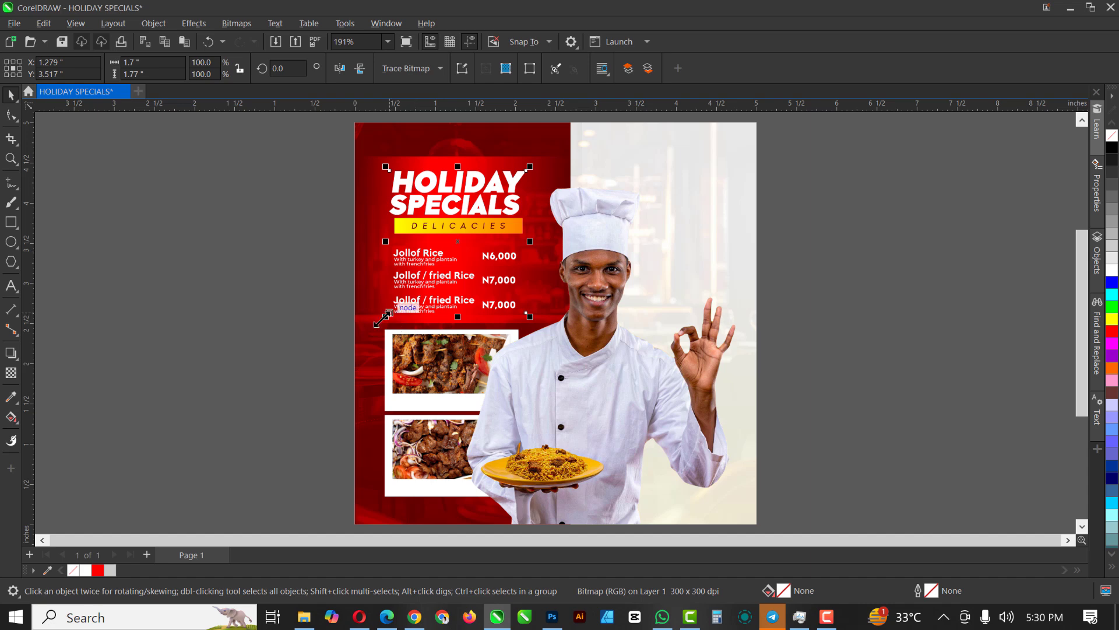
drag(526, 314, 521, 308)
click(842, 273)
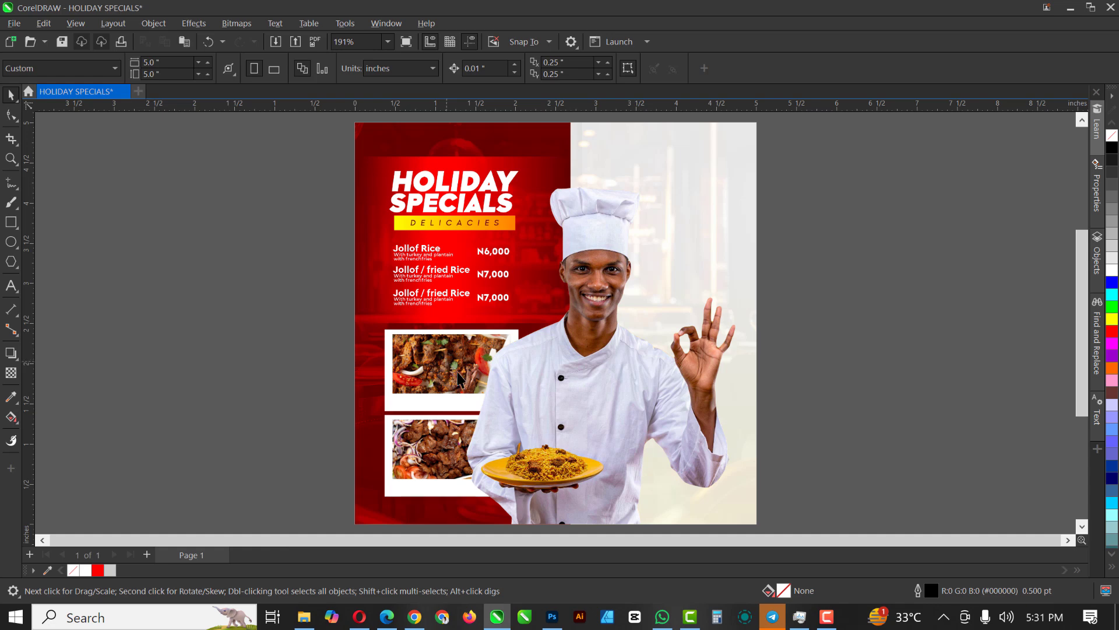
Try the Auto Adjust bitmap effect on the chef image, undo it, and clear the selection
click(603, 313)
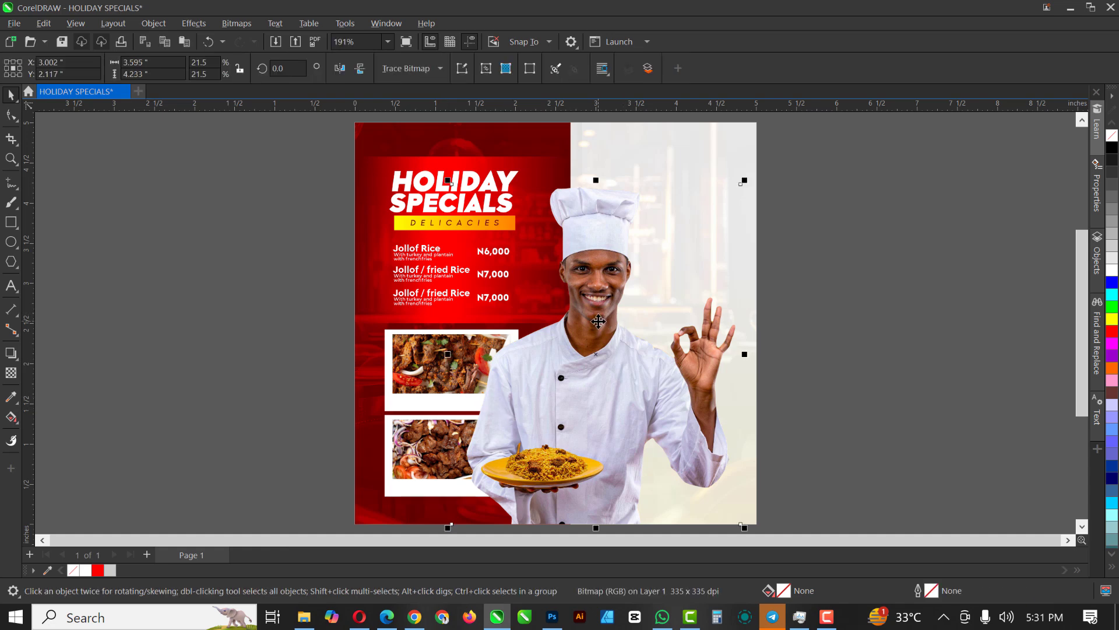
click(857, 238)
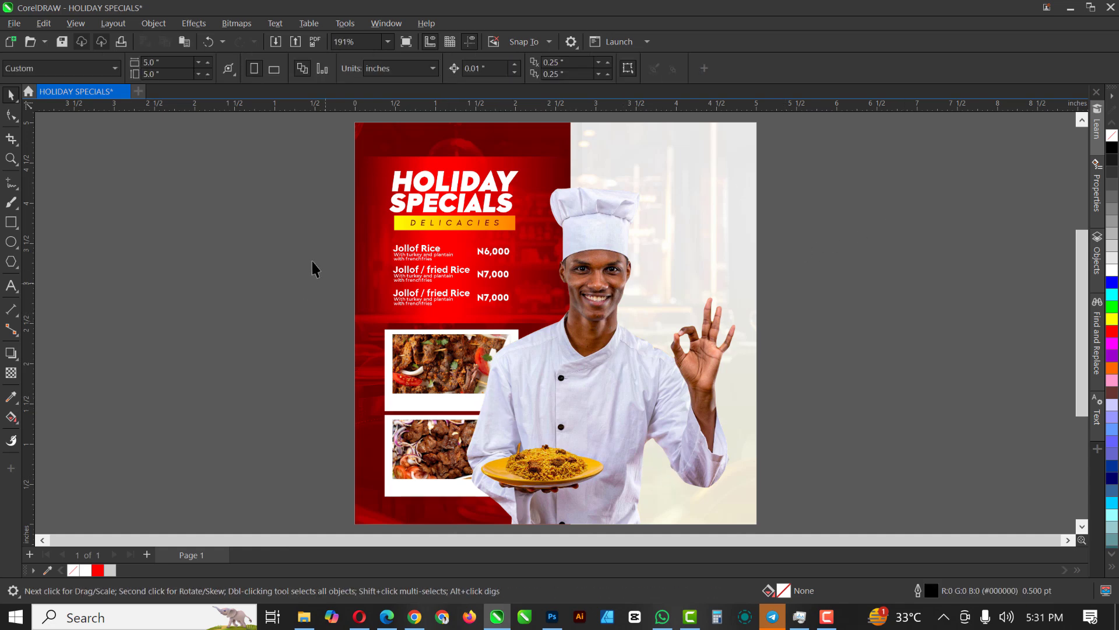
click(607, 277)
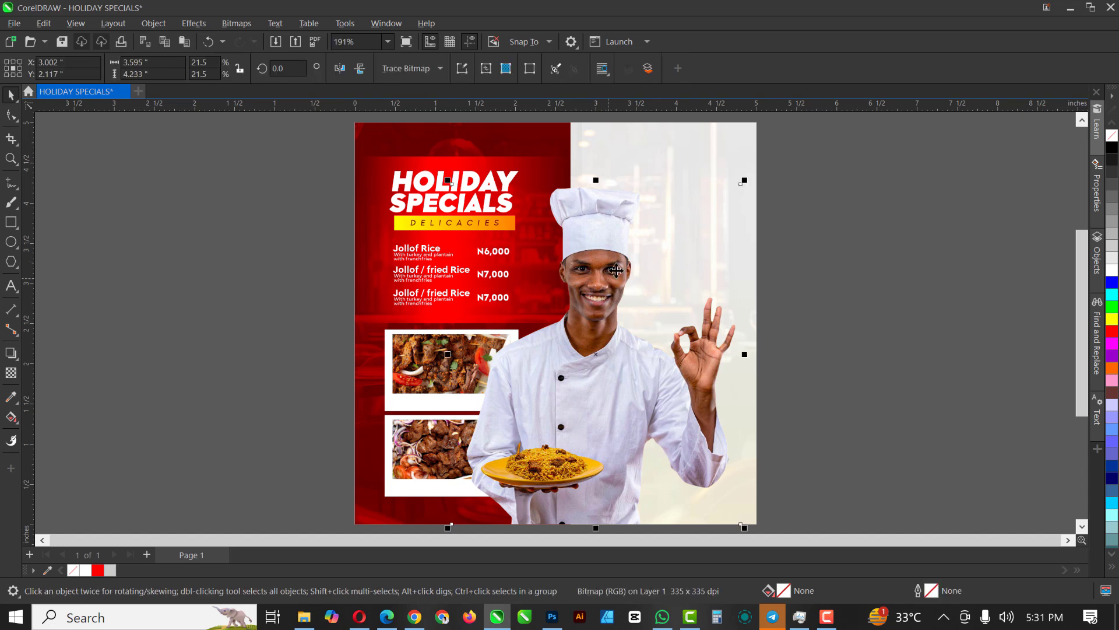
click(189, 22)
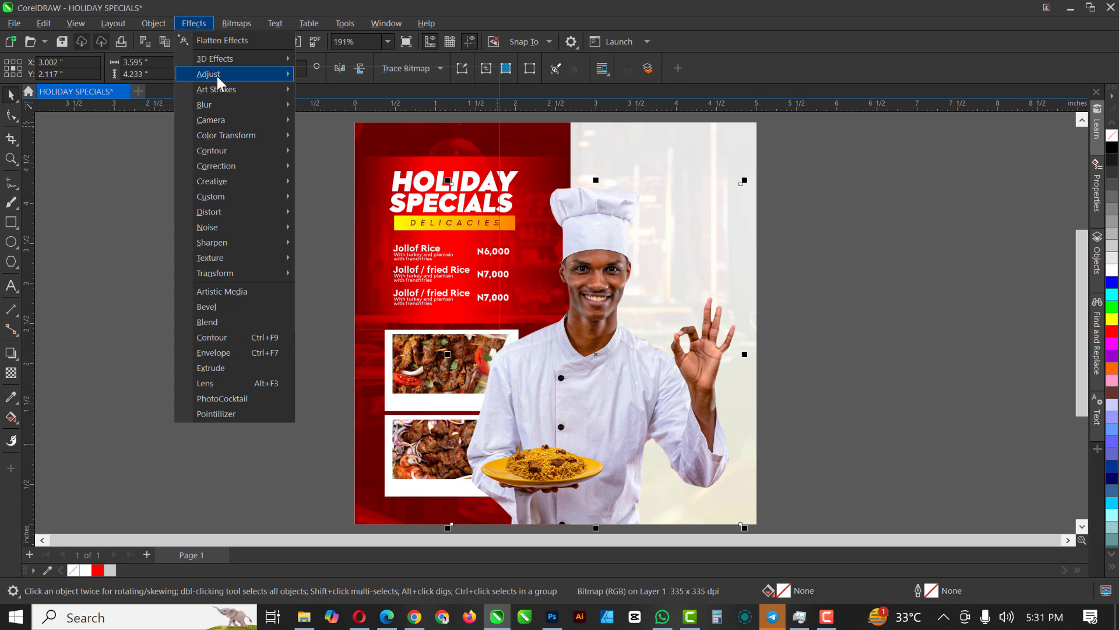
mouse_move(217, 76)
click(342, 75)
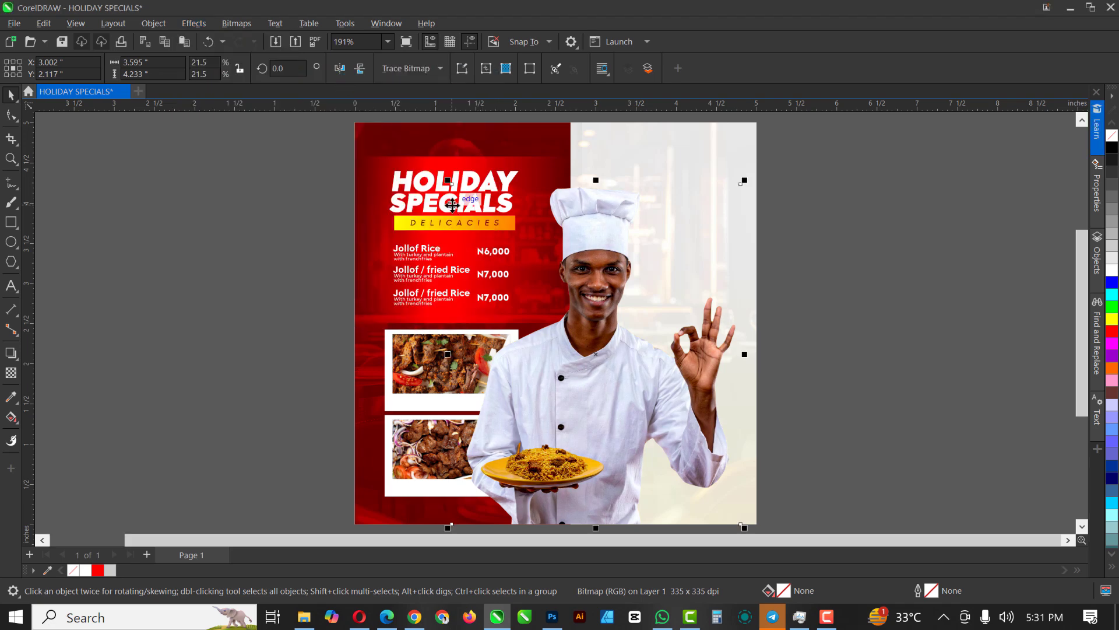
key(alt+Return)
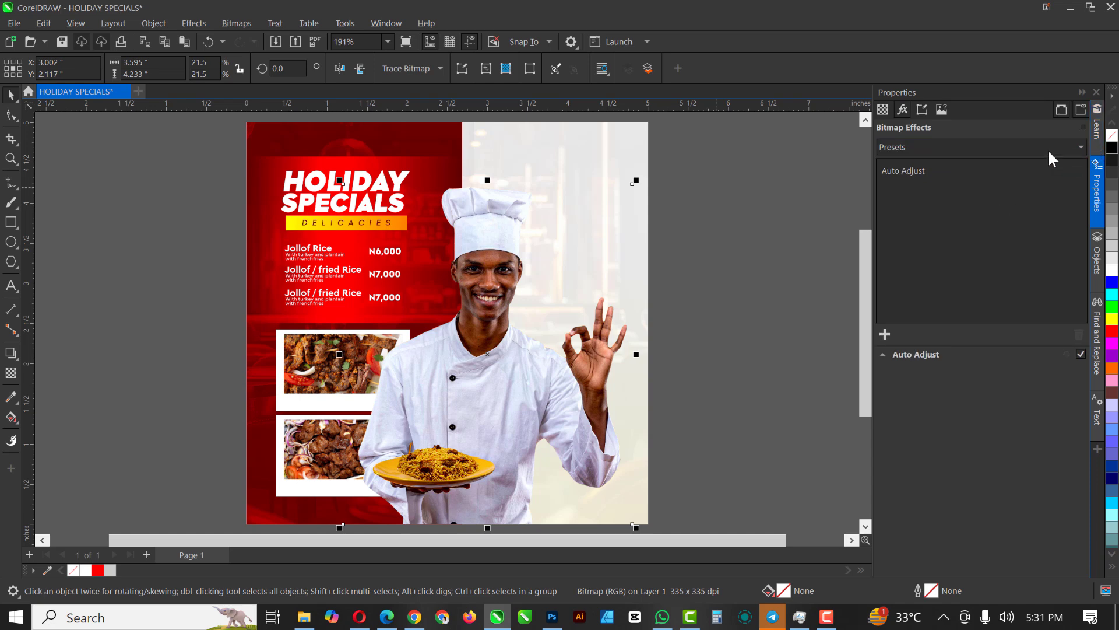
click(1082, 93)
key(ctrl+z)
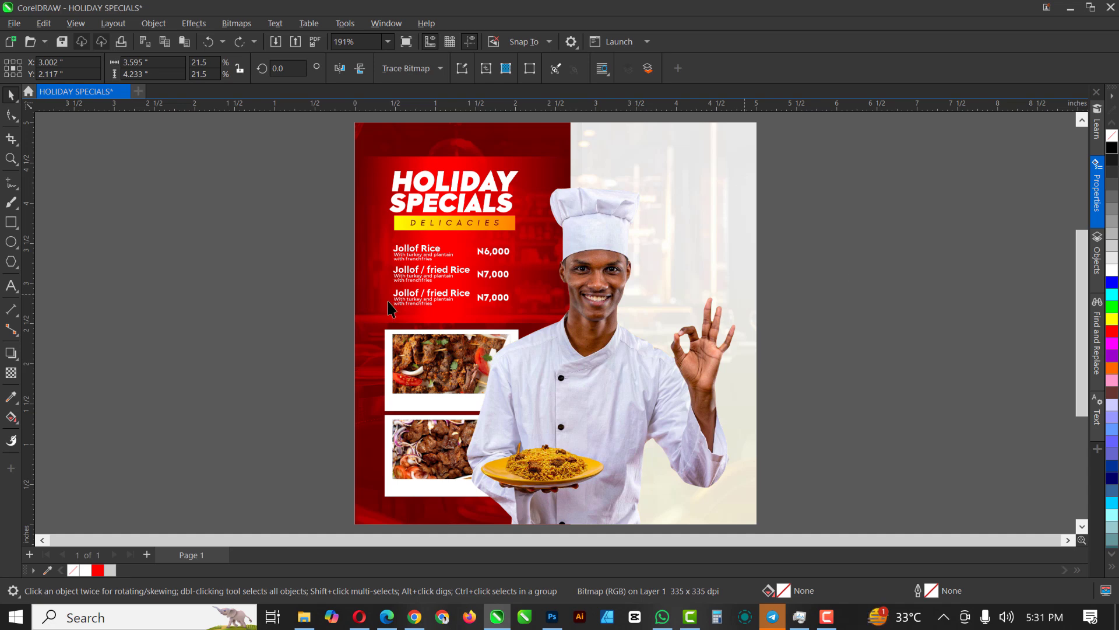
key(Escape)
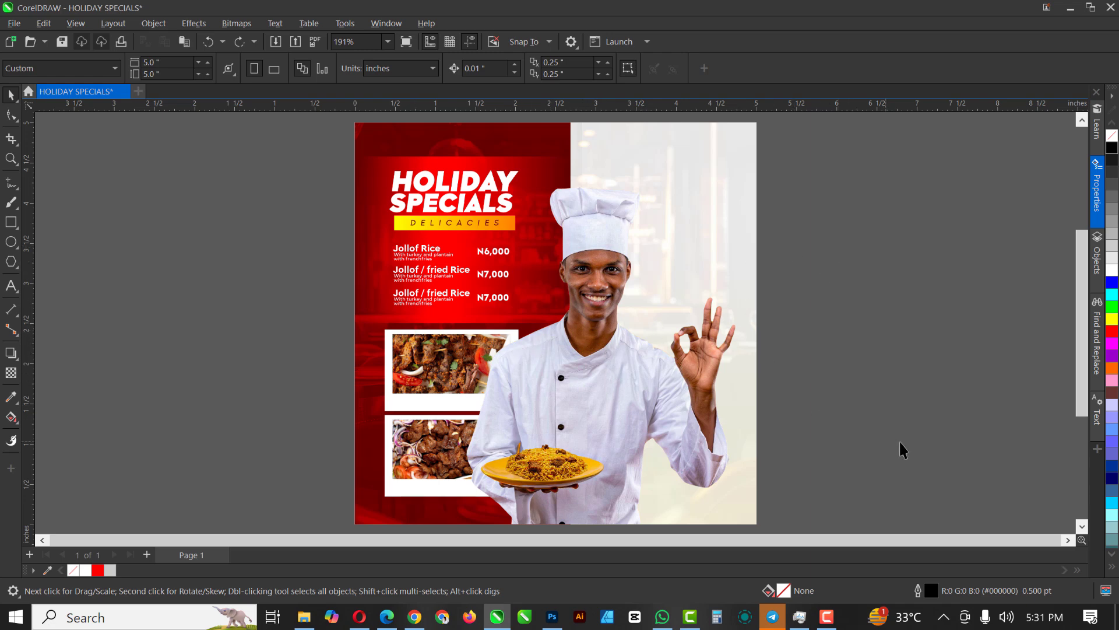
click(826, 617)
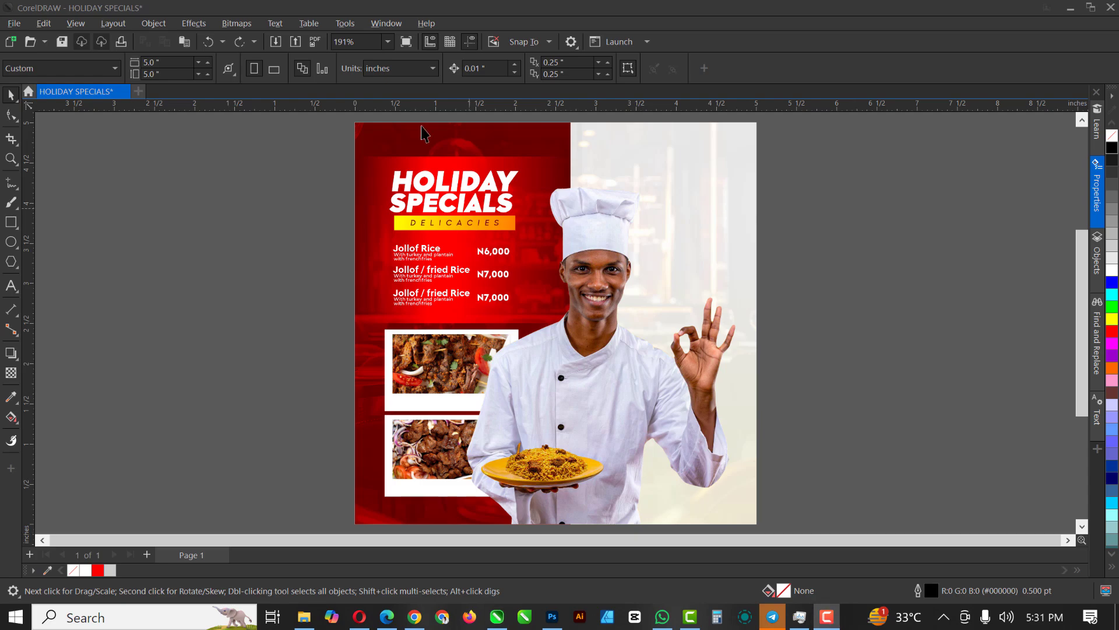